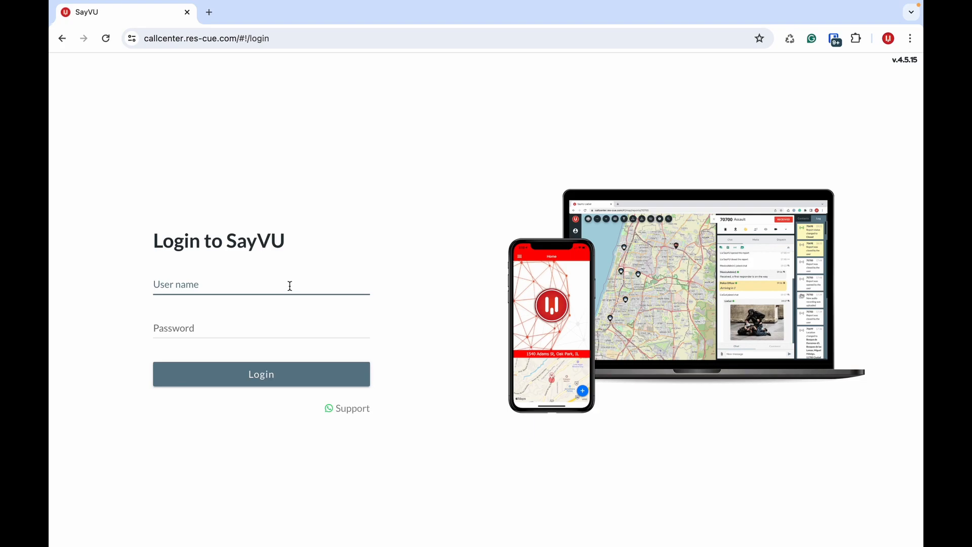
- Log in to the call center with the admin user name and password
{"action": "type", "text": "MexicoAdmin1"}
{"action": "key", "text": "Tab"}
{"action": "type", "text": "••••••••"}
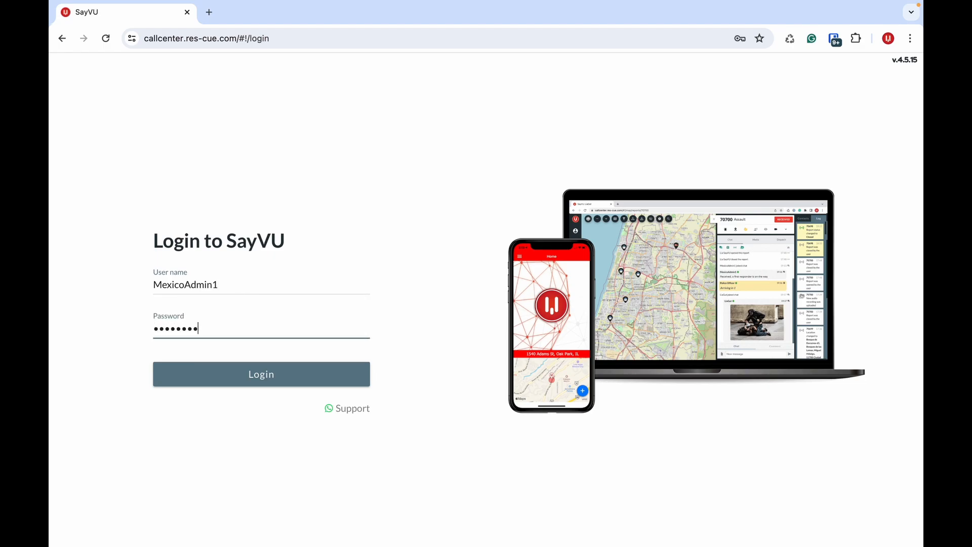
{"action": "key", "text": "Return"}
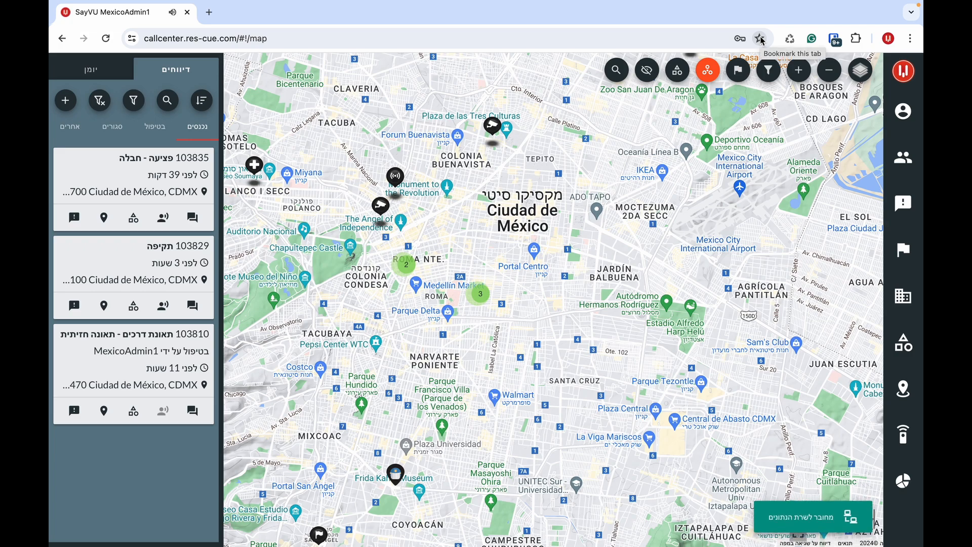
- Bookmark the dashboard page, then expand and collapse the side menu
{"action": "left_click", "coordinate": [762, 41]}
{"action": "left_click", "coordinate": [740, 117]}
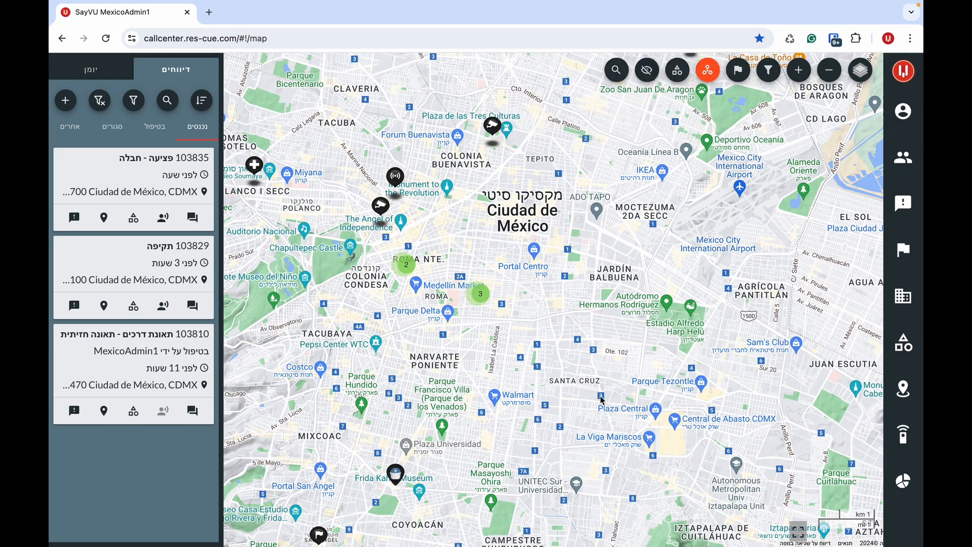
{"action": "left_click", "coordinate": [907, 75]}
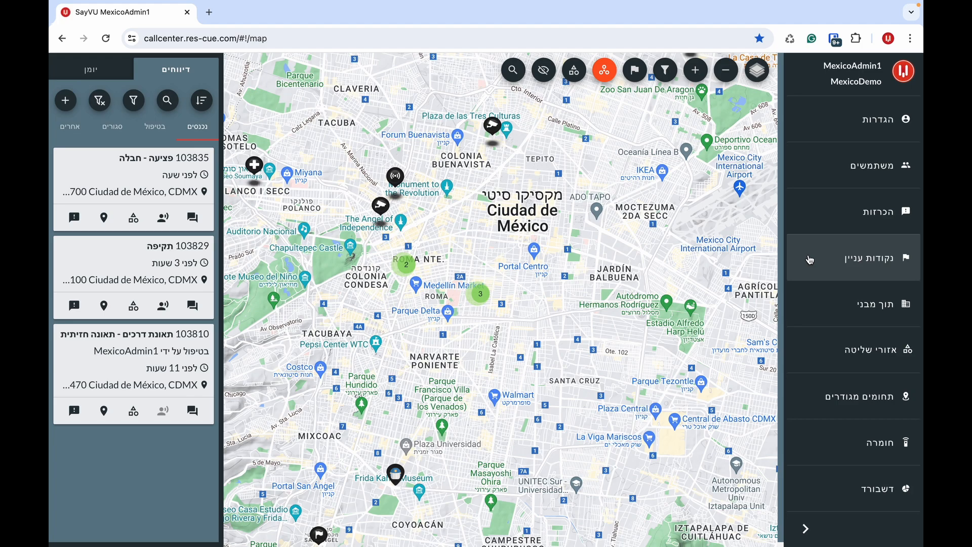
{"action": "left_click", "coordinate": [806, 529]}
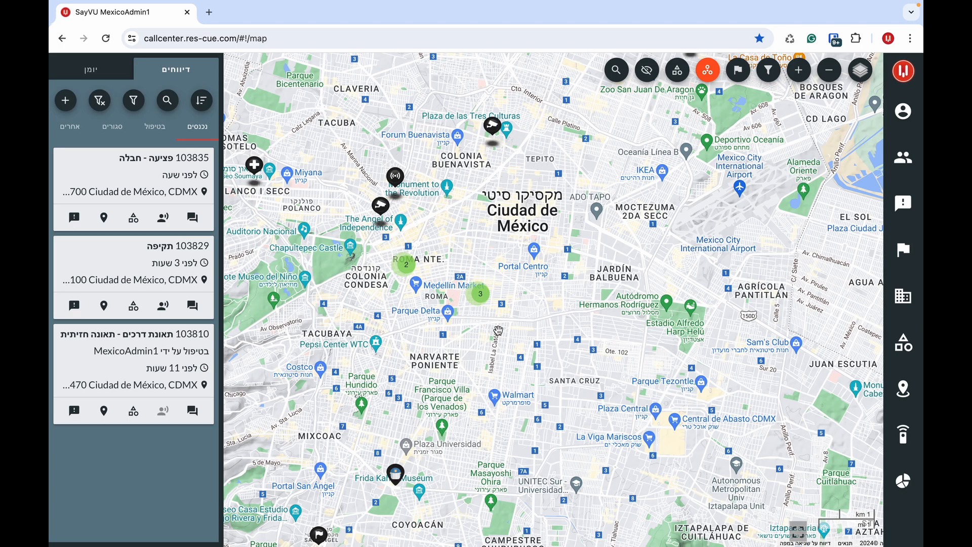
- Preview the map's create options and the activity log, then open report 103829
{"action": "right_click", "coordinate": [480, 274]}
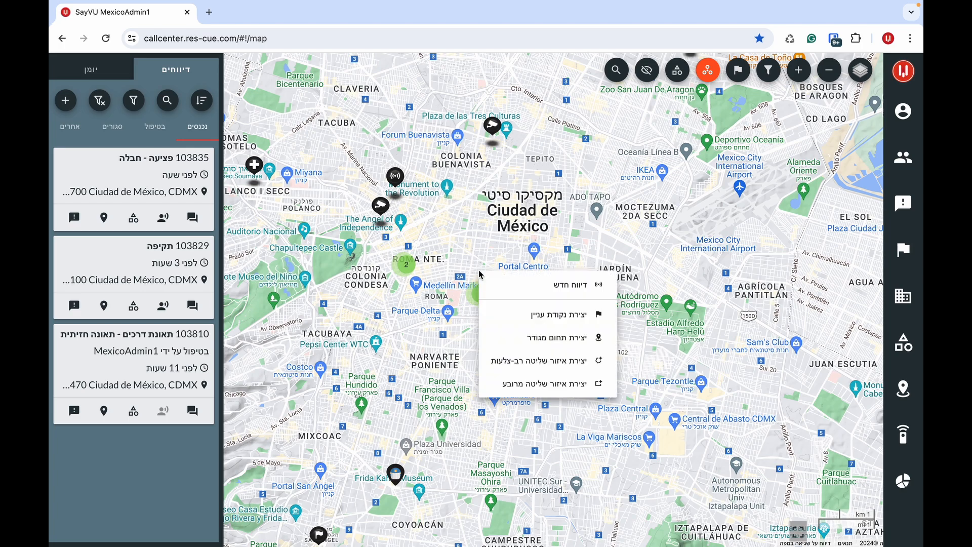
{"action": "left_click", "coordinate": [480, 246]}
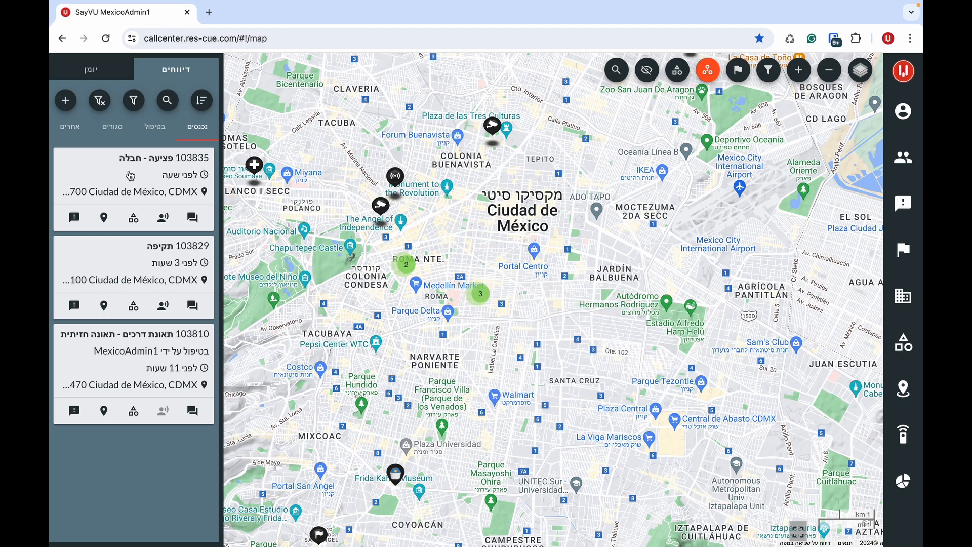
{"action": "left_click", "coordinate": [109, 76]}
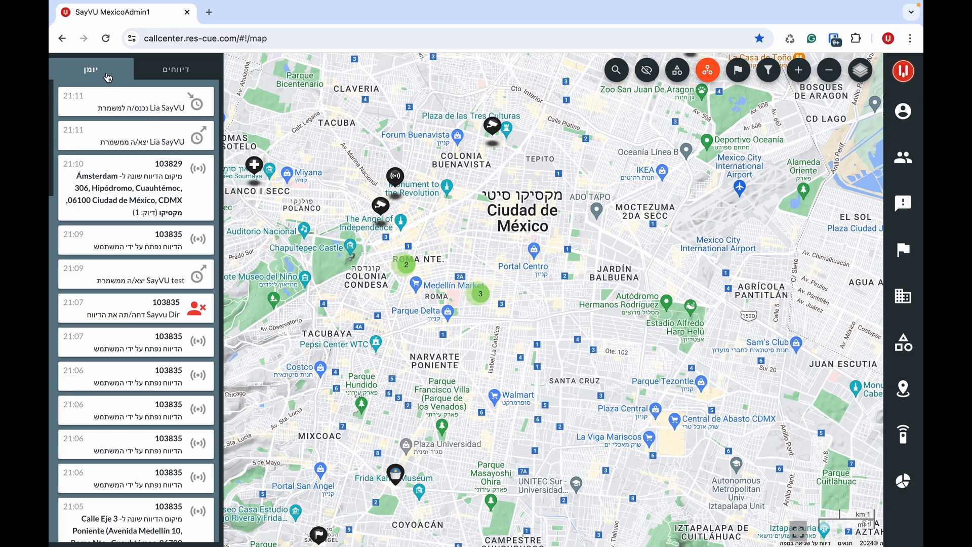
{"action": "left_click", "coordinate": [166, 71]}
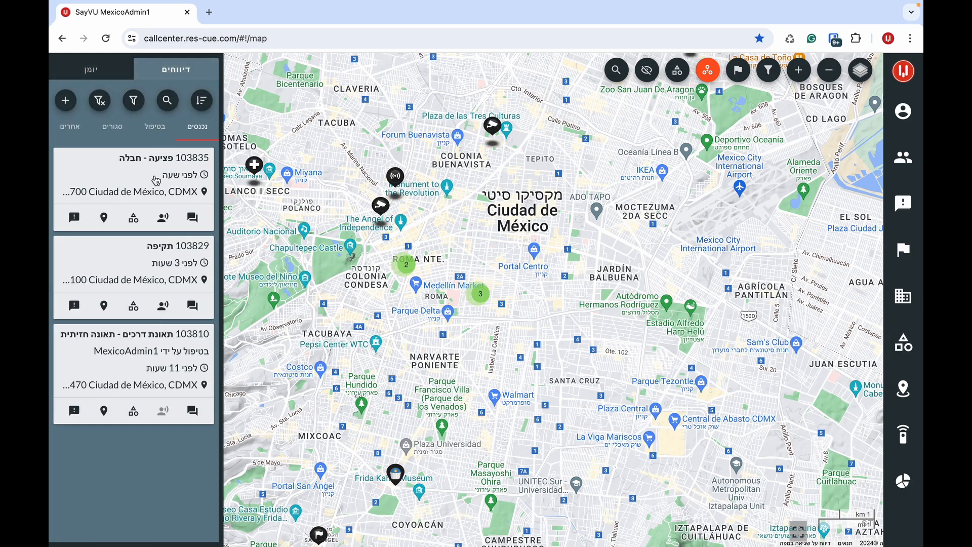
{"action": "left_click", "coordinate": [143, 267]}
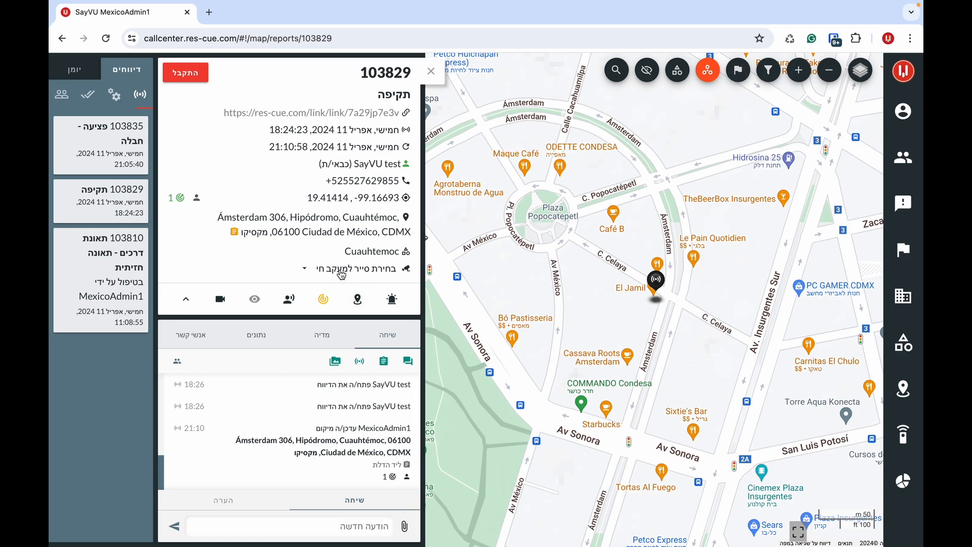
- Scroll through report 103829's chat log and close its details panel
{"action": "mouse_move", "coordinate": [261, 216]}
{"action": "scroll", "coordinate": [276, 478], "scroll_direction": "up", "scroll_amount": 1}
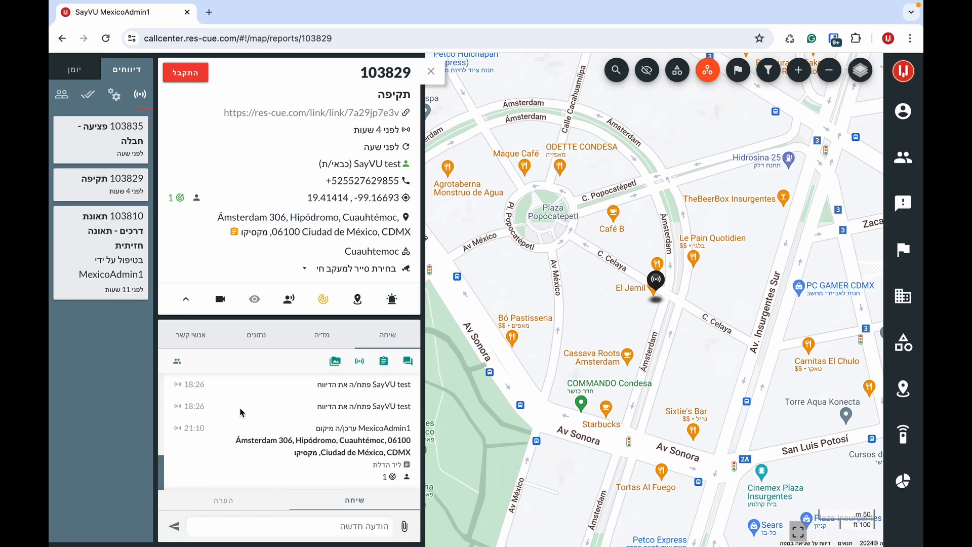
{"action": "left_click", "coordinate": [430, 71]}
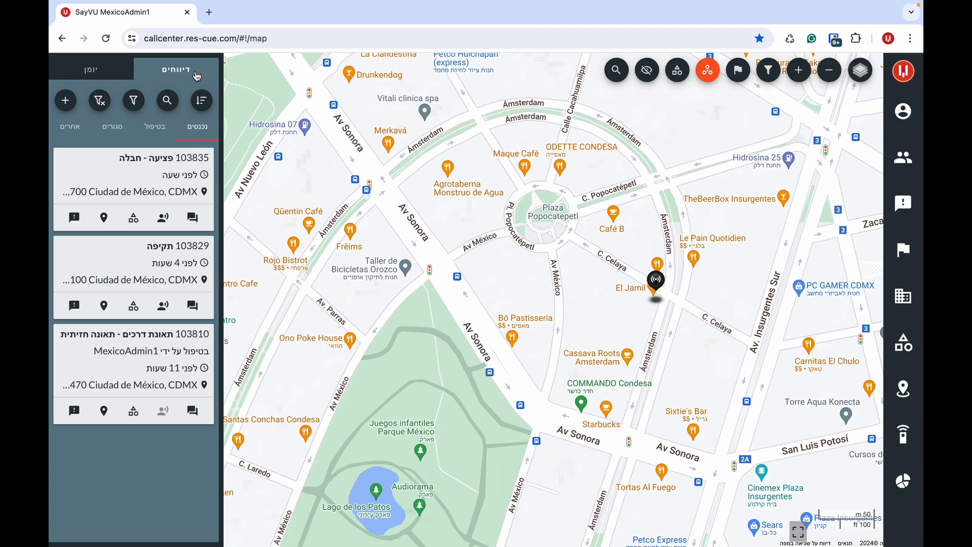
- Glance at the activity log, then reverse the report list so 103810 is on top
{"action": "left_click", "coordinate": [76, 71]}
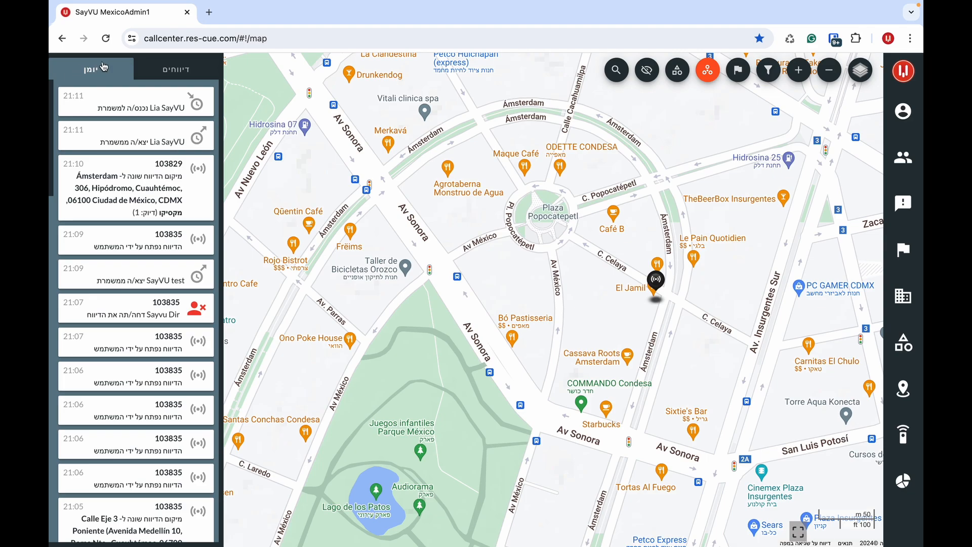
{"action": "left_click", "coordinate": [155, 74]}
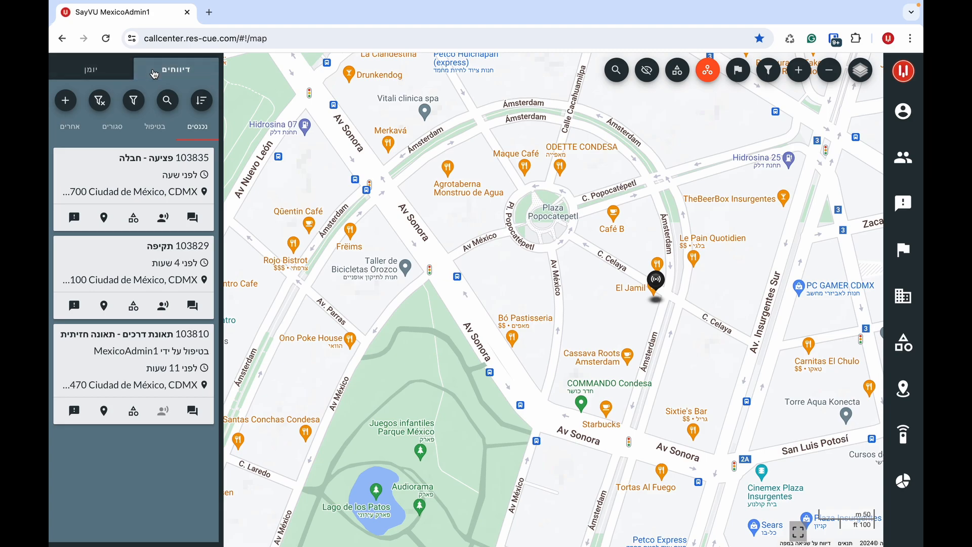
{"action": "left_click", "coordinate": [201, 102]}
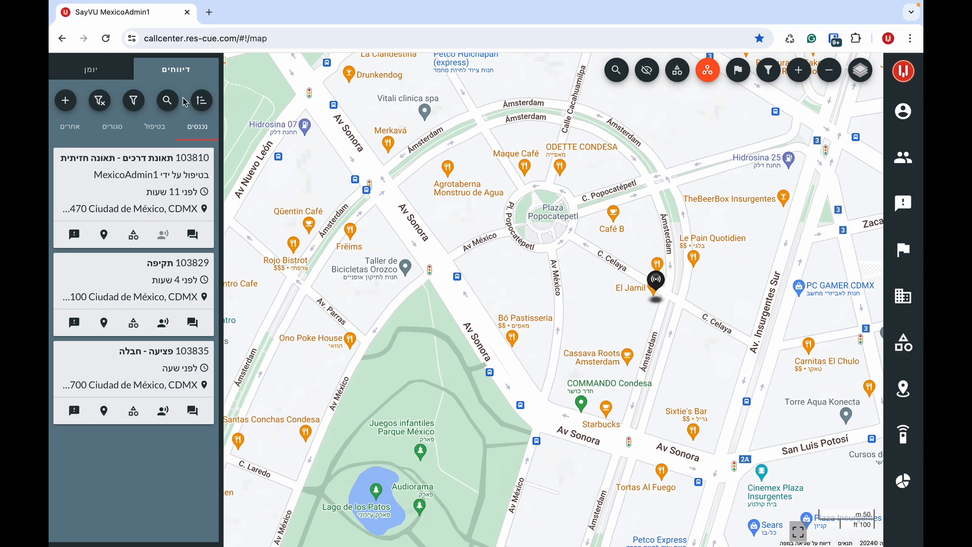
- Try the report search and filter toggles, then start a blank new report
{"action": "left_click", "coordinate": [171, 100]}
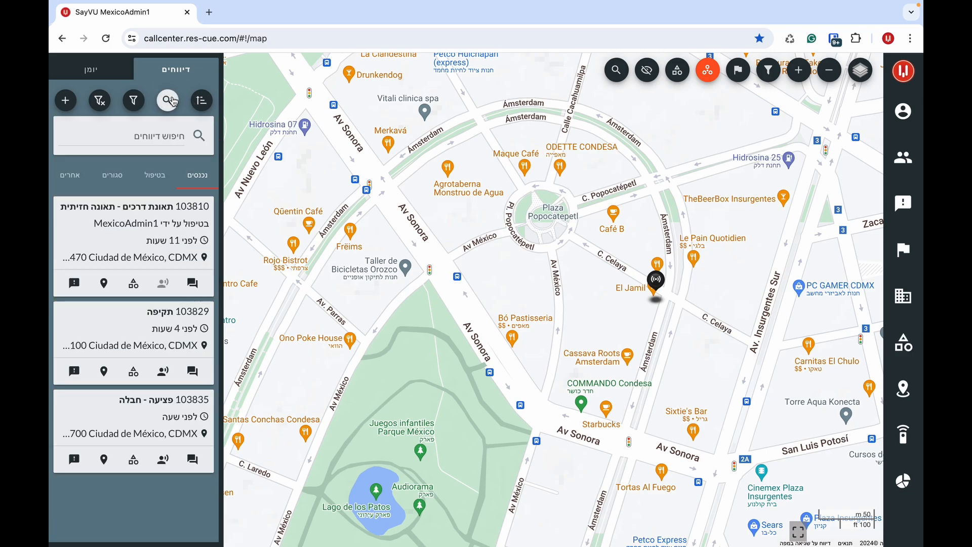
{"action": "left_click", "coordinate": [174, 102]}
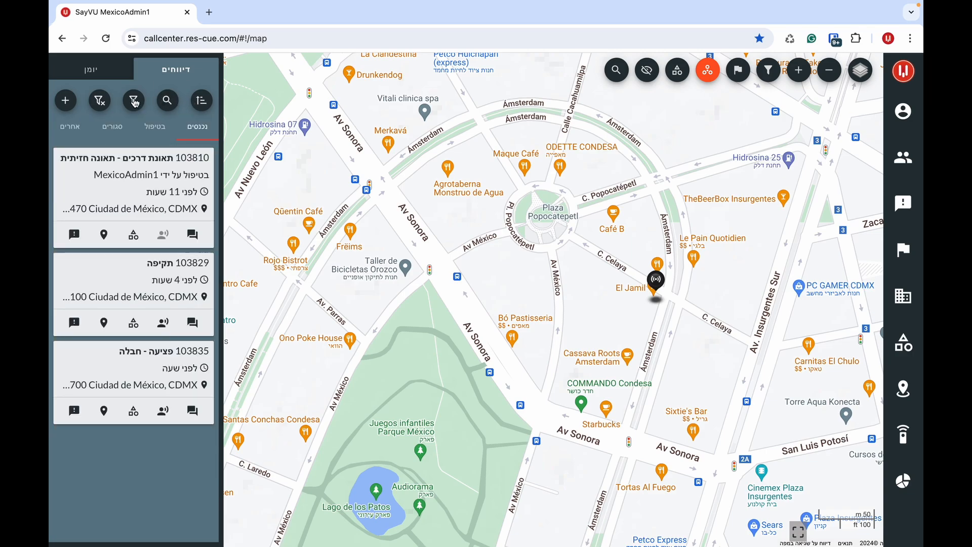
{"action": "left_click", "coordinate": [134, 101]}
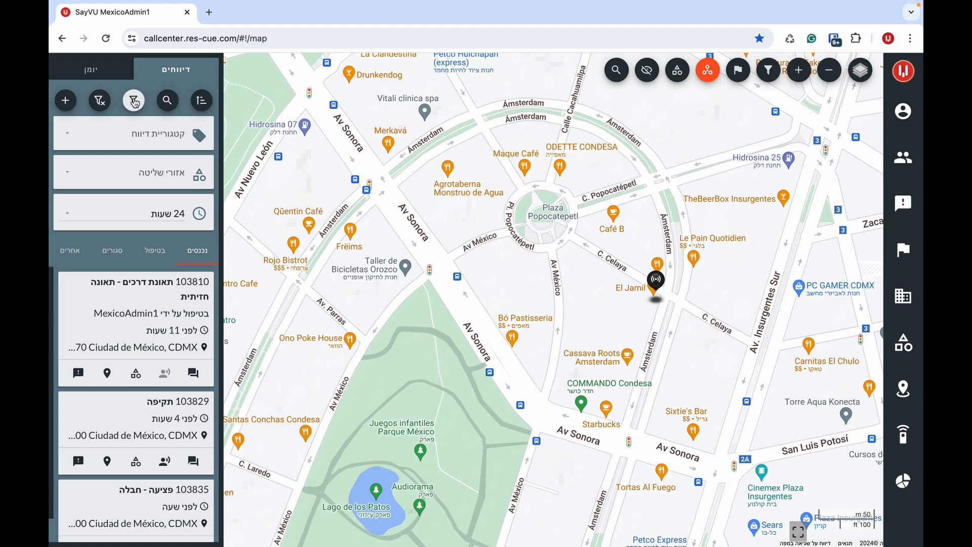
{"action": "left_click", "coordinate": [134, 101]}
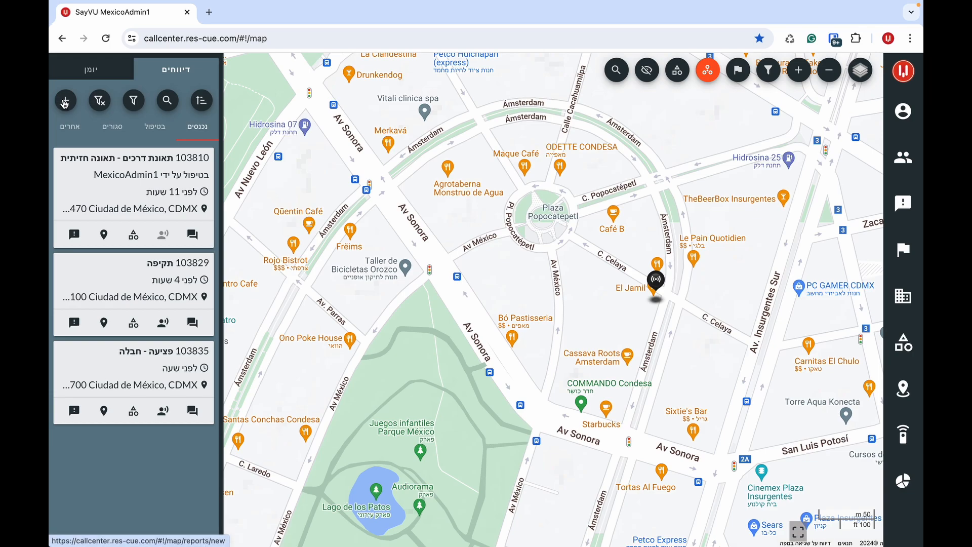
{"action": "left_click", "coordinate": [66, 100]}
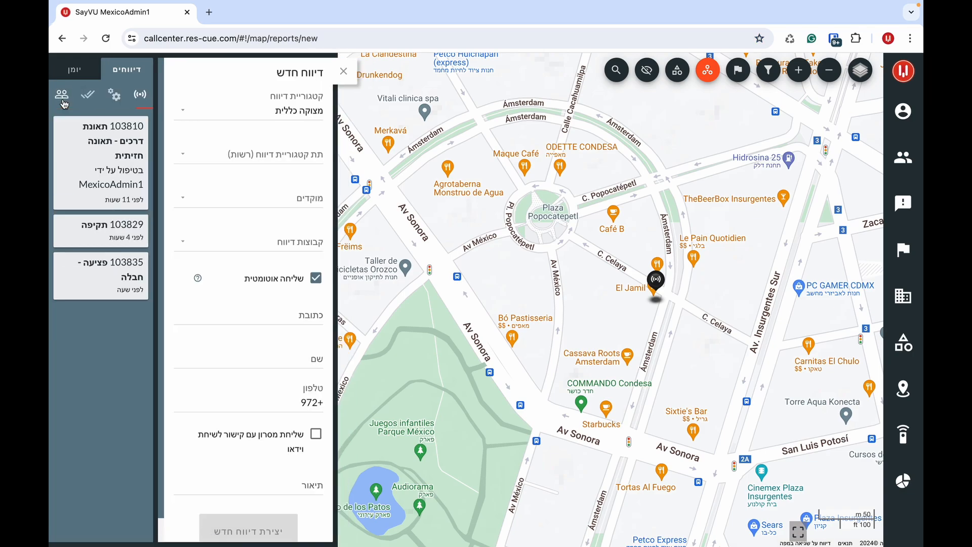
- Dismiss the empty new-report form with Escape
{"action": "key", "text": "Escape"}
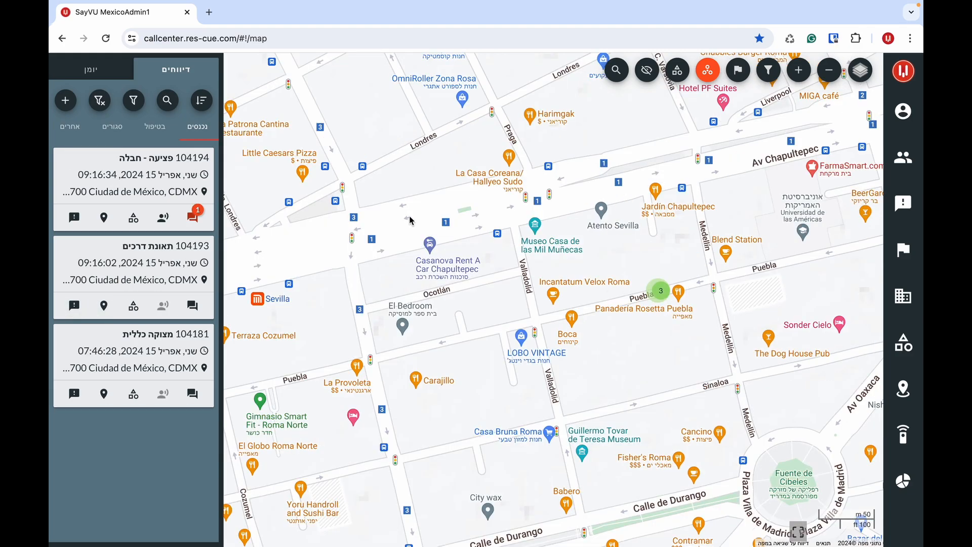
- Open report 104194 and browse its chat, response statistics and details
{"action": "left_click", "coordinate": [180, 183]}
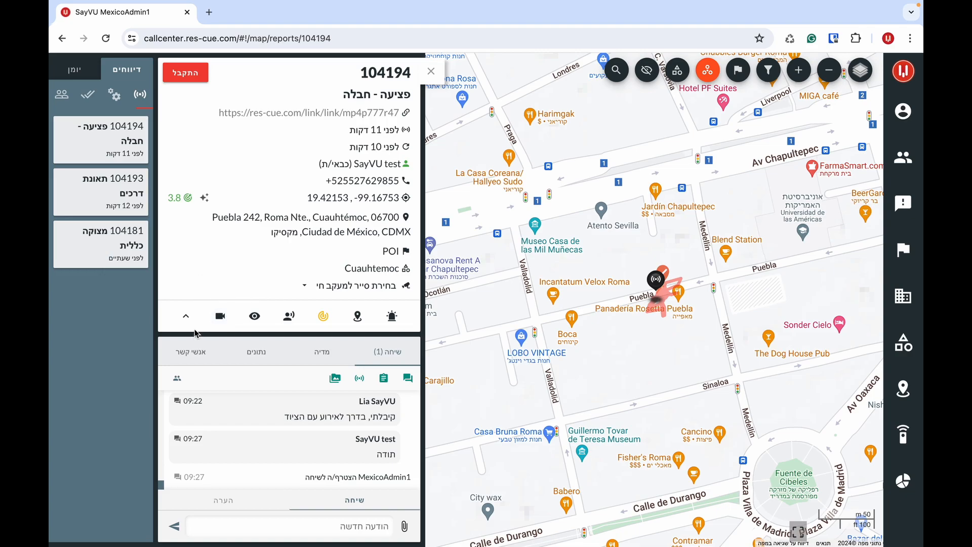
{"action": "left_click", "coordinate": [186, 316]}
{"action": "scroll", "coordinate": [274, 332], "scroll_direction": "up", "scroll_amount": 5}
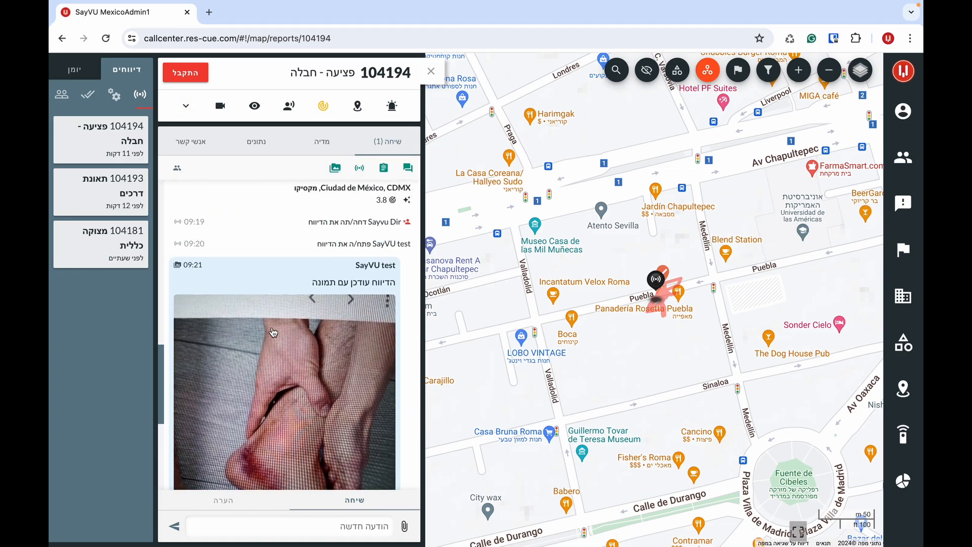
{"action": "scroll", "coordinate": [273, 333], "scroll_direction": "down", "scroll_amount": 5}
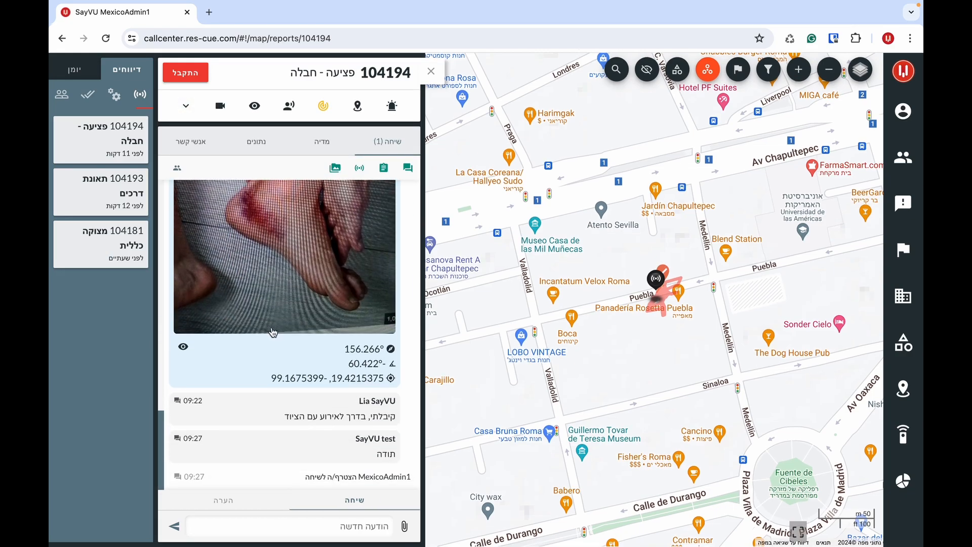
{"action": "left_click", "coordinate": [259, 147]}
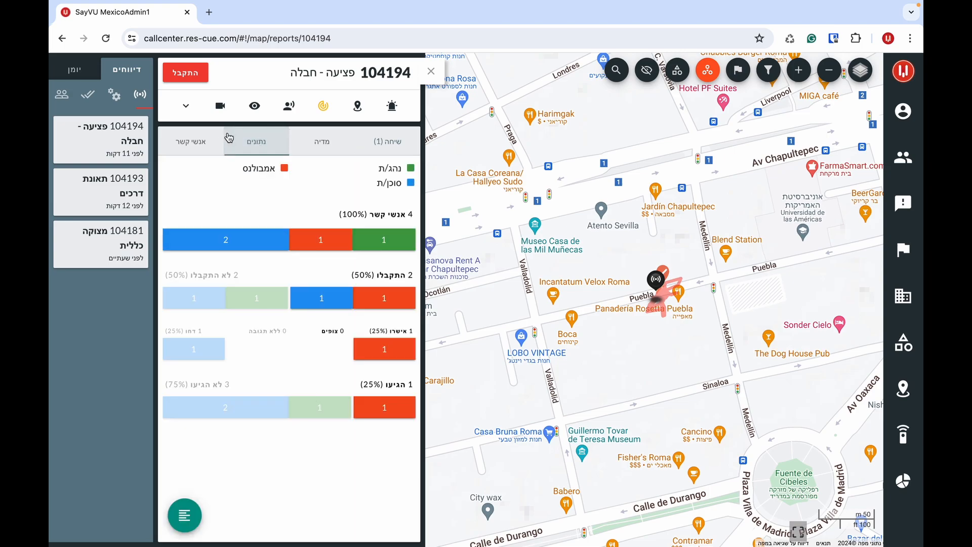
{"action": "left_click", "coordinate": [186, 105]}
{"action": "left_click", "coordinate": [381, 354]}
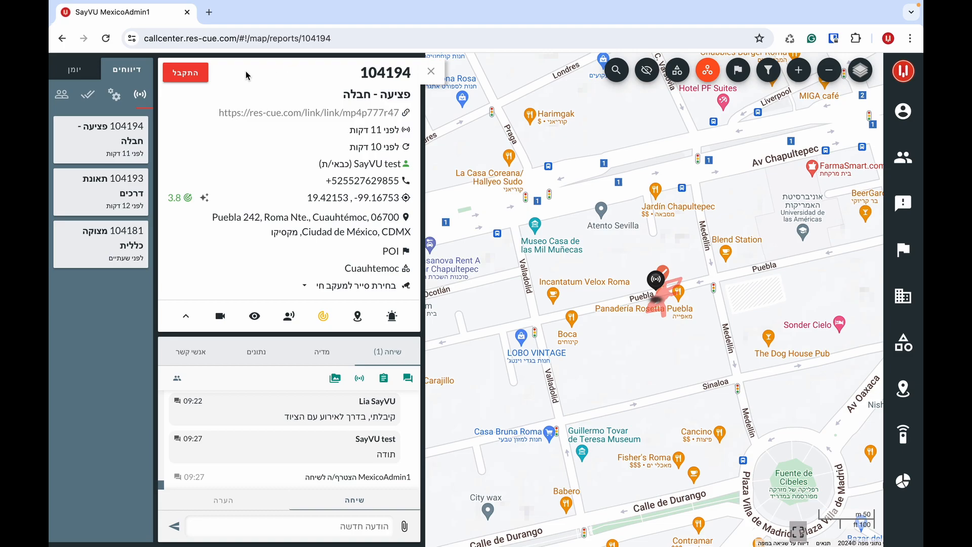
- Review the status choices without changing them, and select the report number and title words
{"action": "left_click", "coordinate": [205, 76]}
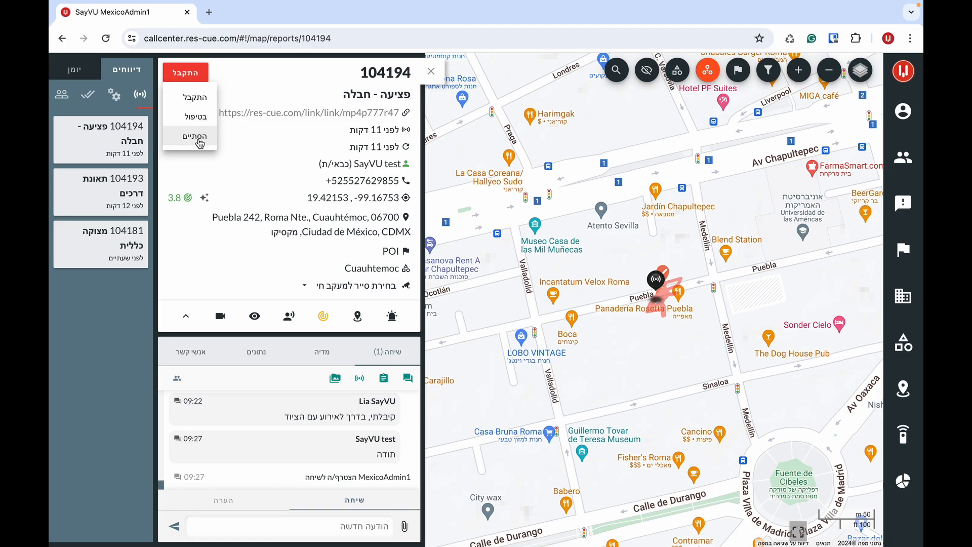
{"action": "left_click", "coordinate": [239, 86]}
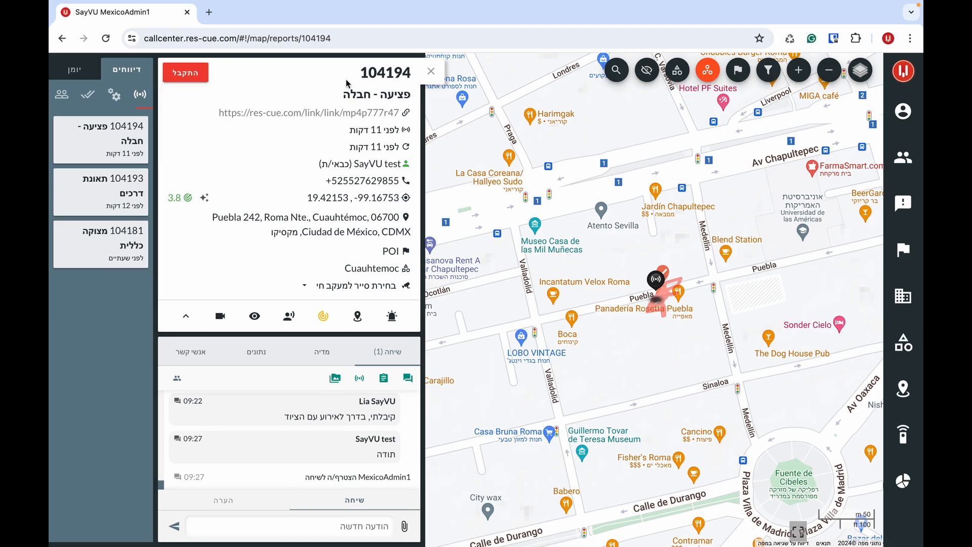
{"action": "double_click", "coordinate": [366, 75]}
{"action": "left_click", "coordinate": [324, 82]}
{"action": "double_click", "coordinate": [398, 98]}
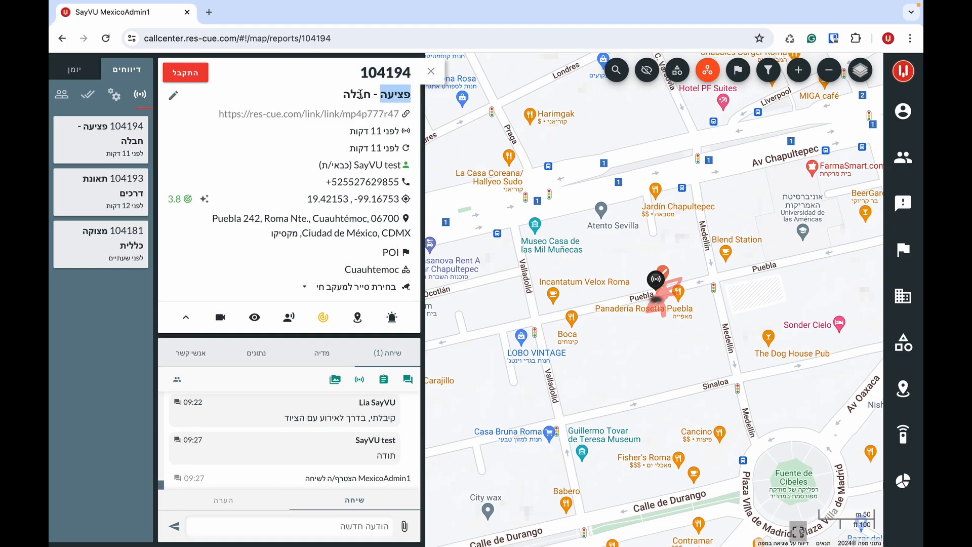
{"action": "double_click", "coordinate": [361, 94]}
{"action": "left_click", "coordinate": [316, 92]}
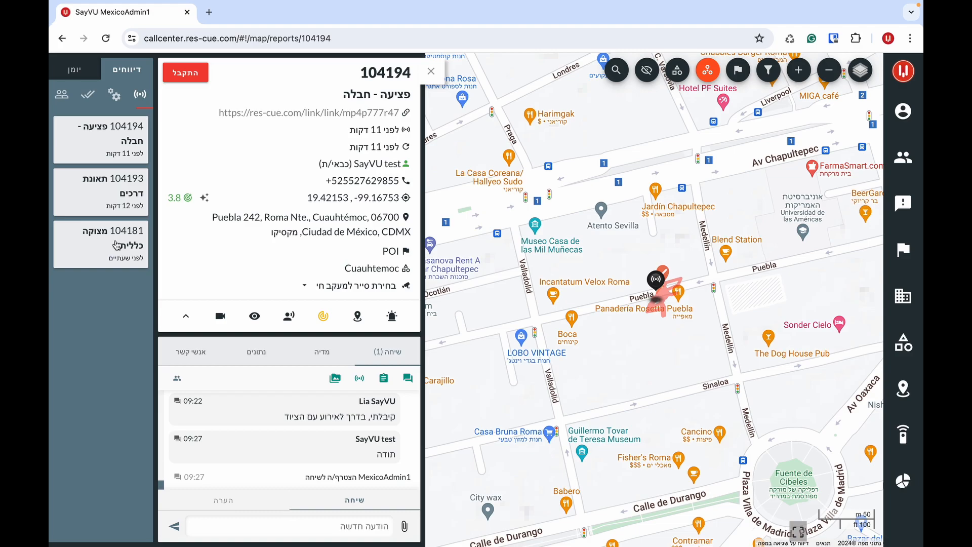
{"action": "left_click", "coordinate": [258, 114]}
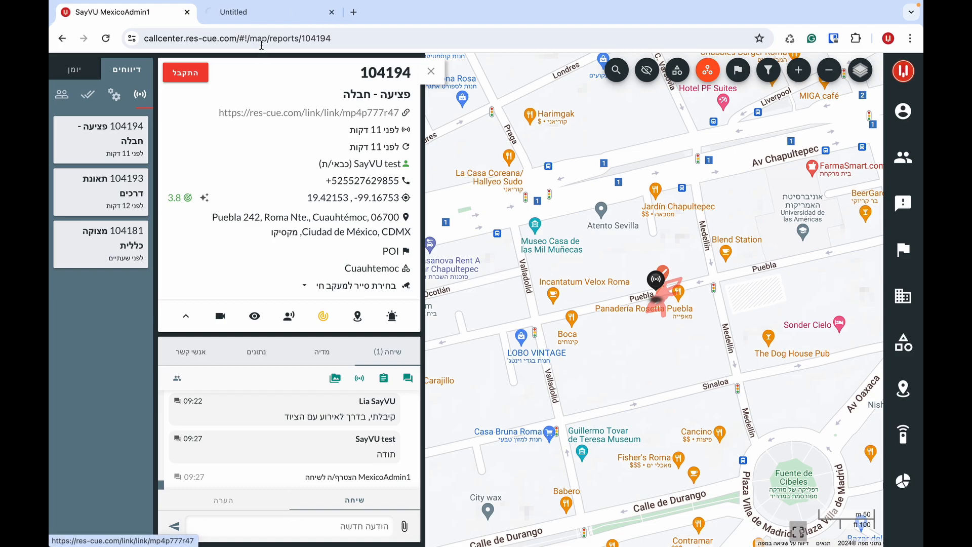
{"action": "left_click", "coordinate": [260, 22]}
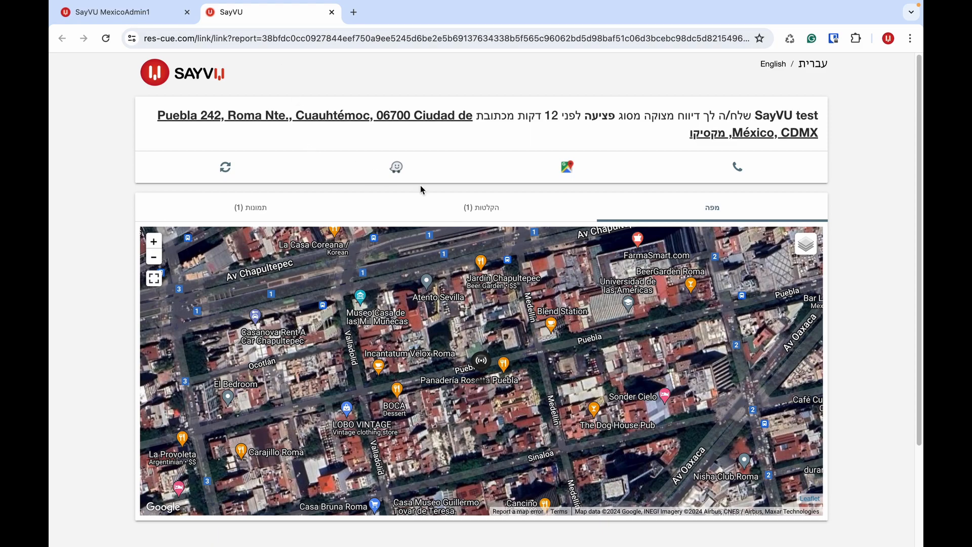
{"action": "scroll", "coordinate": [452, 212], "scroll_direction": "down", "scroll_amount": 1}
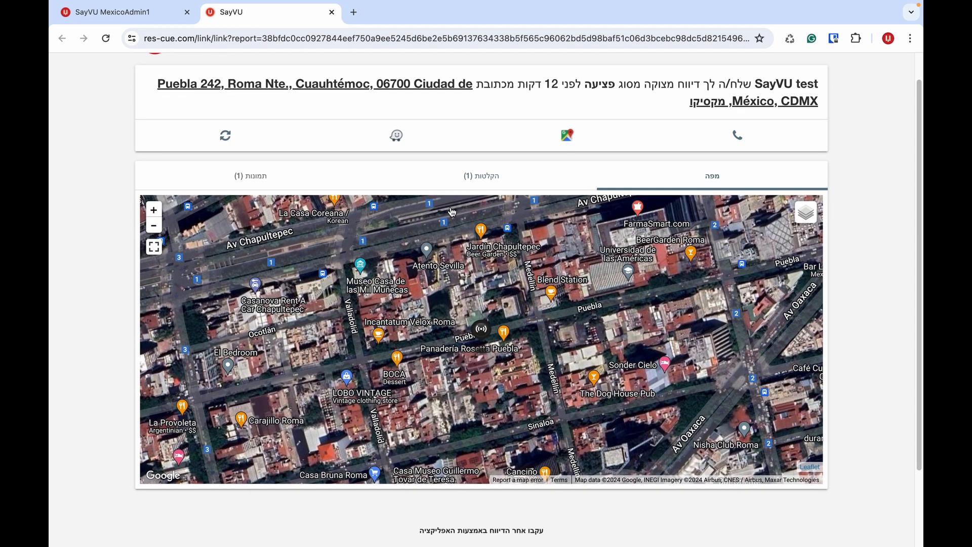
{"action": "left_click", "coordinate": [457, 186]}
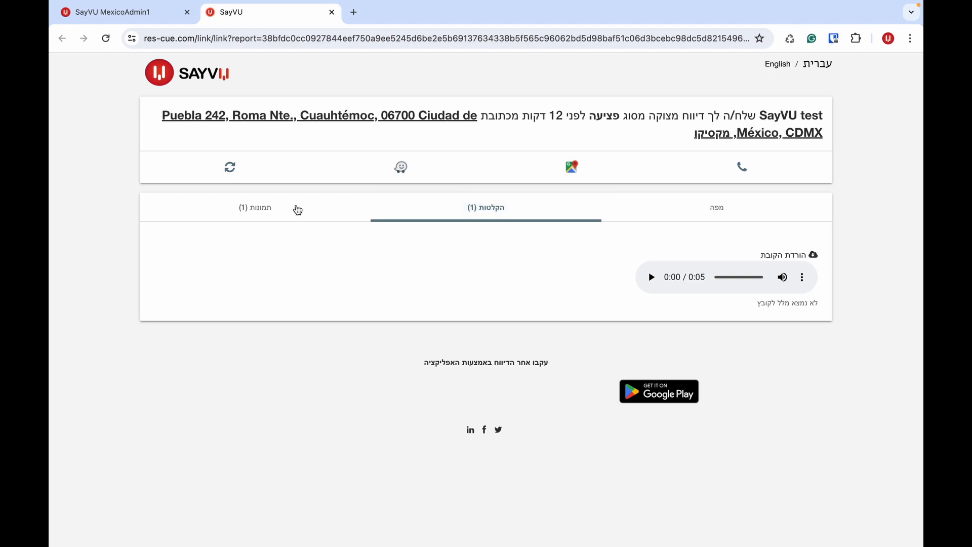
{"action": "left_click", "coordinate": [297, 210]}
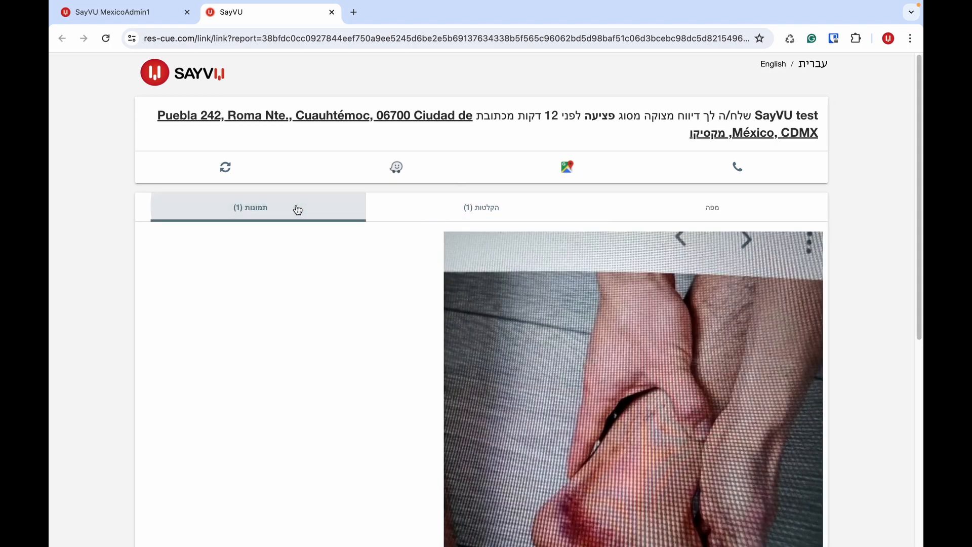
{"action": "left_click", "coordinate": [687, 215]}
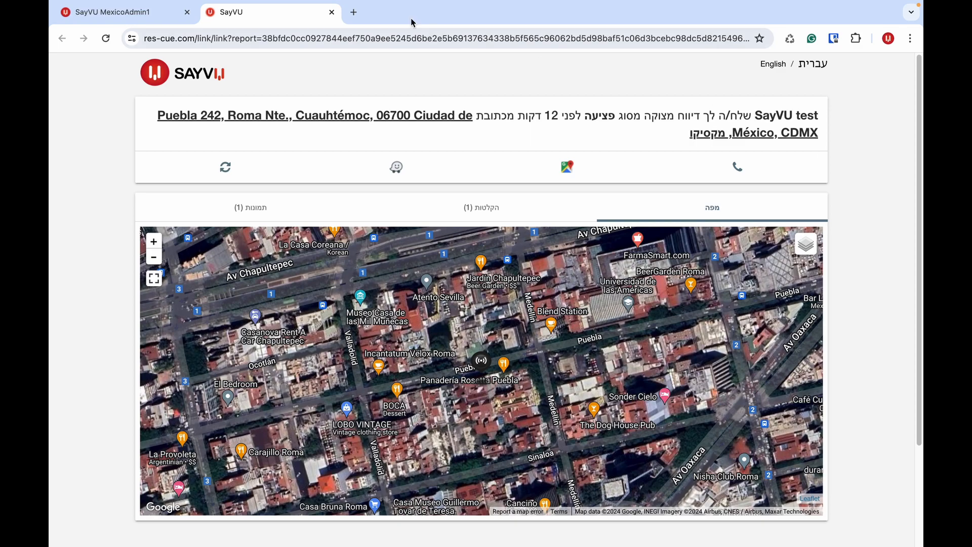
{"action": "left_click", "coordinate": [331, 12]}
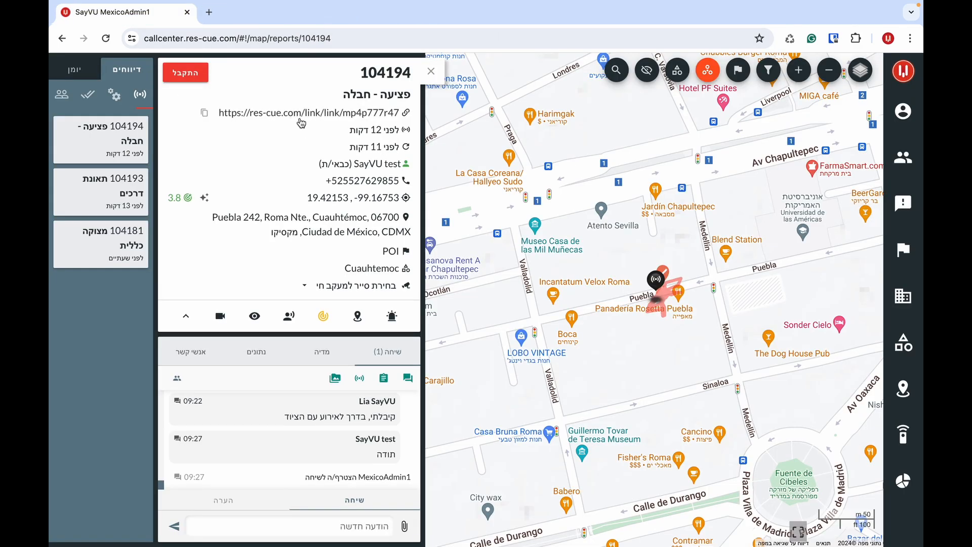
- Switch the report's timestamps from relative ages to exact dates and times
{"action": "left_click", "coordinate": [322, 133]}
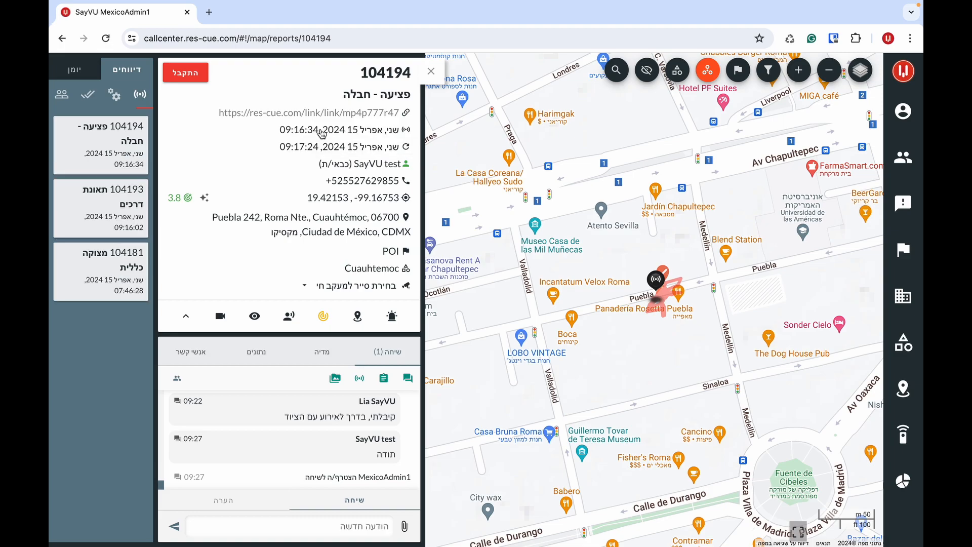
{"action": "left_click", "coordinate": [323, 134]}
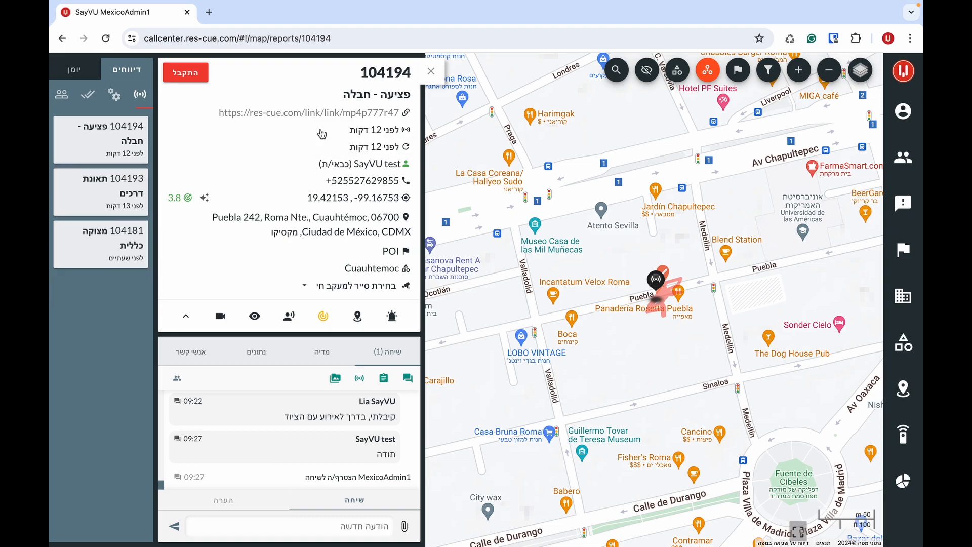
{"action": "left_click", "coordinate": [322, 134]}
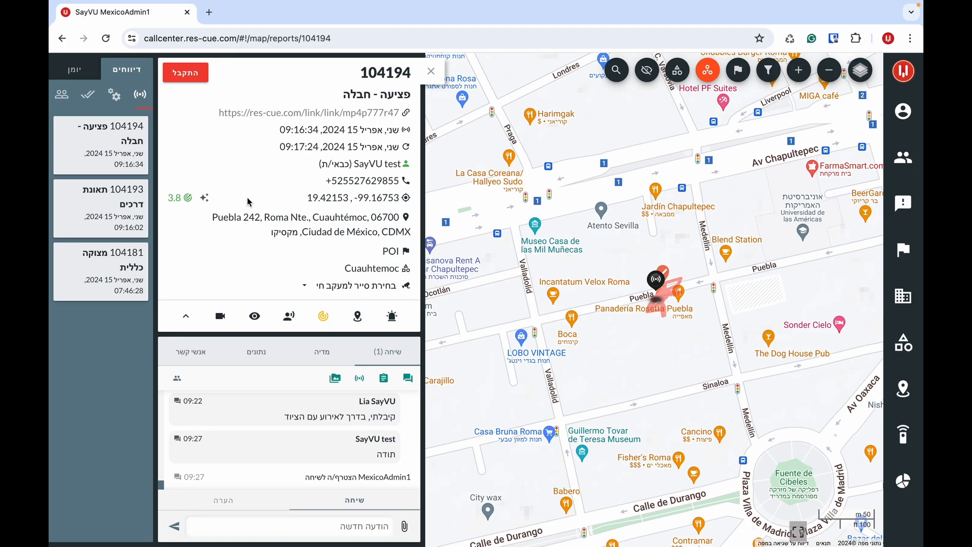
{"action": "mouse_move", "coordinate": [256, 223]}
- Move report 104194's pin near Museo Casa de las Mil Muñecas with note 'ליד הדלת השחורה'
{"action": "left_click", "coordinate": [197, 219]}
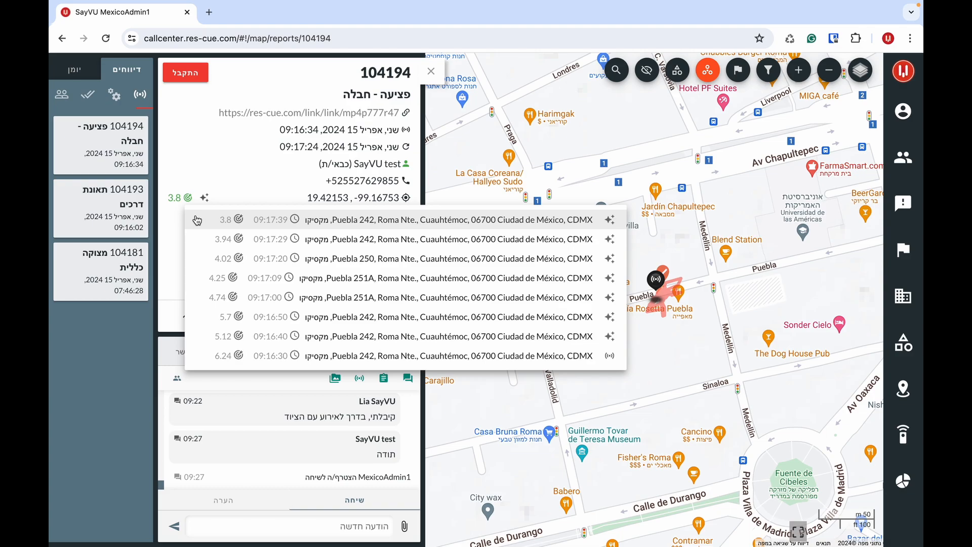
{"action": "left_click", "coordinate": [211, 229]}
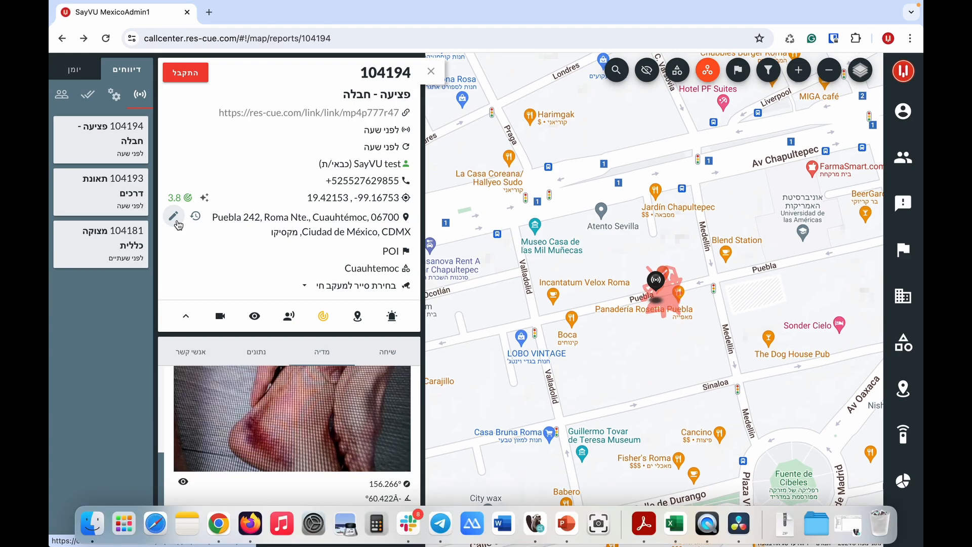
{"action": "left_click", "coordinate": [175, 218]}
{"action": "left_click", "coordinate": [563, 267]}
{"action": "type", "text": "ליד הדלת השחורה"}
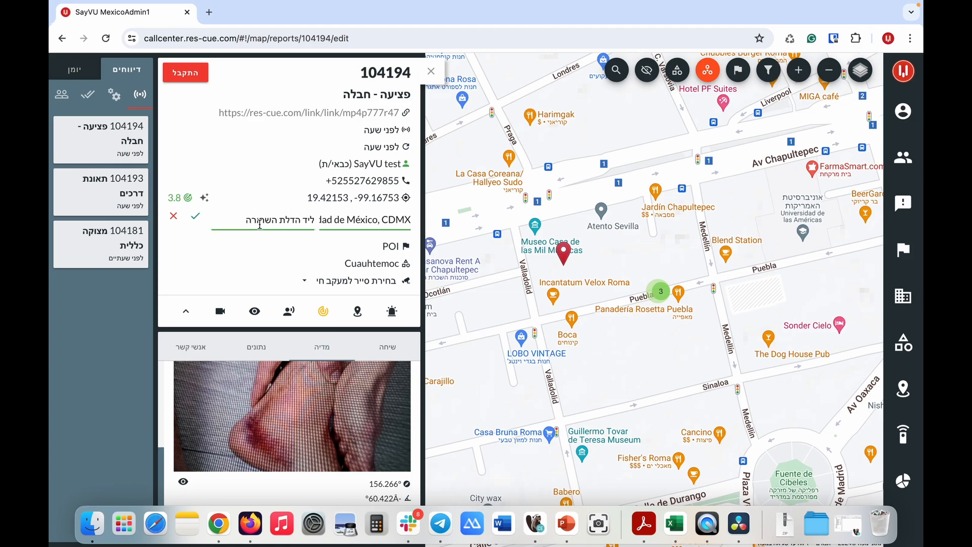
{"action": "left_click", "coordinate": [196, 217]}
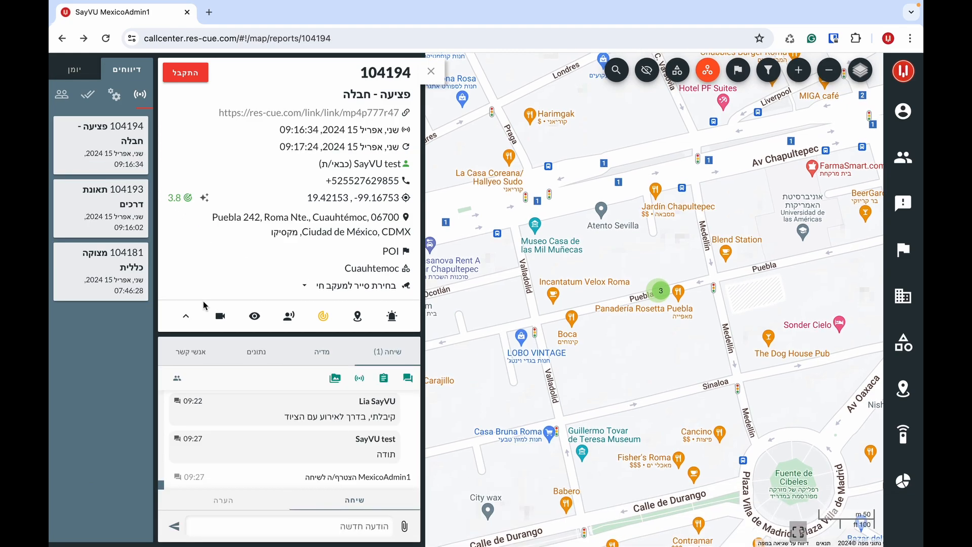
- Fold the details, scroll to the photo message and show its triangulation arrows on the map
{"action": "left_click", "coordinate": [189, 315]}
{"action": "scroll", "coordinate": [290, 285], "scroll_direction": "up", "scroll_amount": 17}
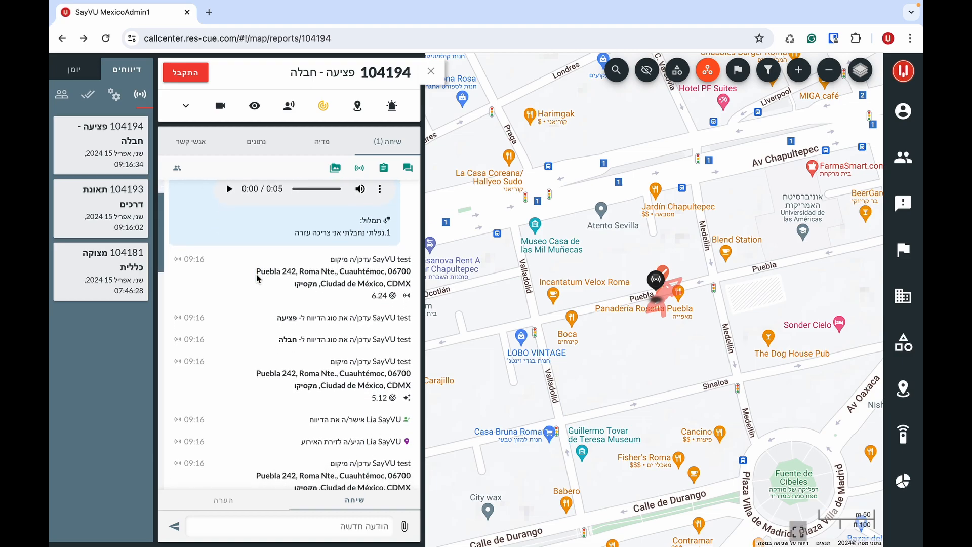
{"action": "scroll", "coordinate": [257, 276], "scroll_direction": "down", "scroll_amount": 6}
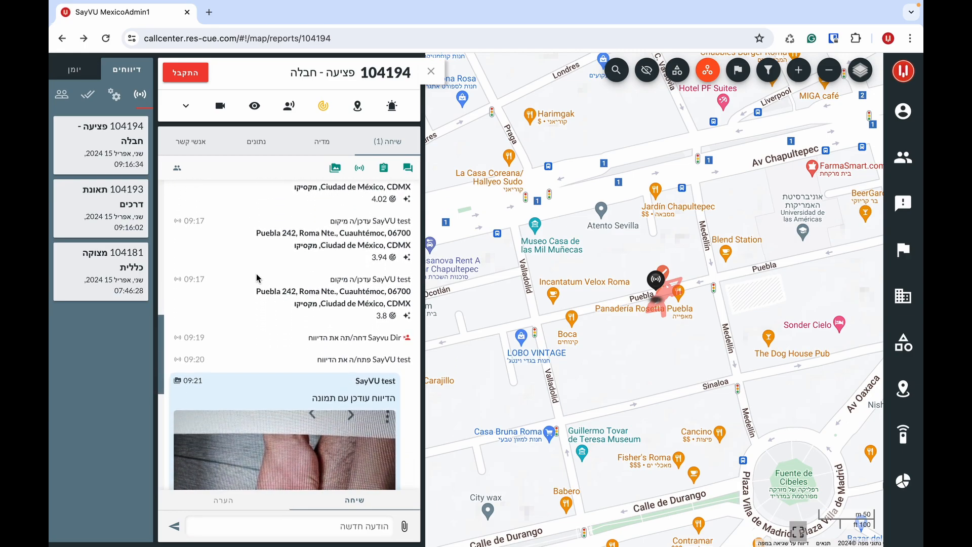
{"action": "scroll", "coordinate": [256, 278], "scroll_direction": "down", "scroll_amount": 2}
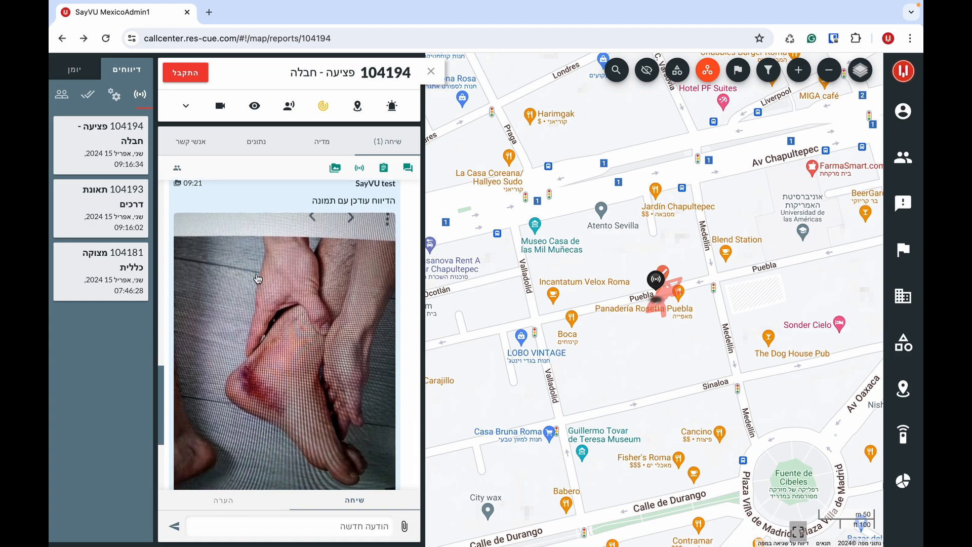
{"action": "scroll", "coordinate": [257, 277], "scroll_direction": "down", "scroll_amount": 4}
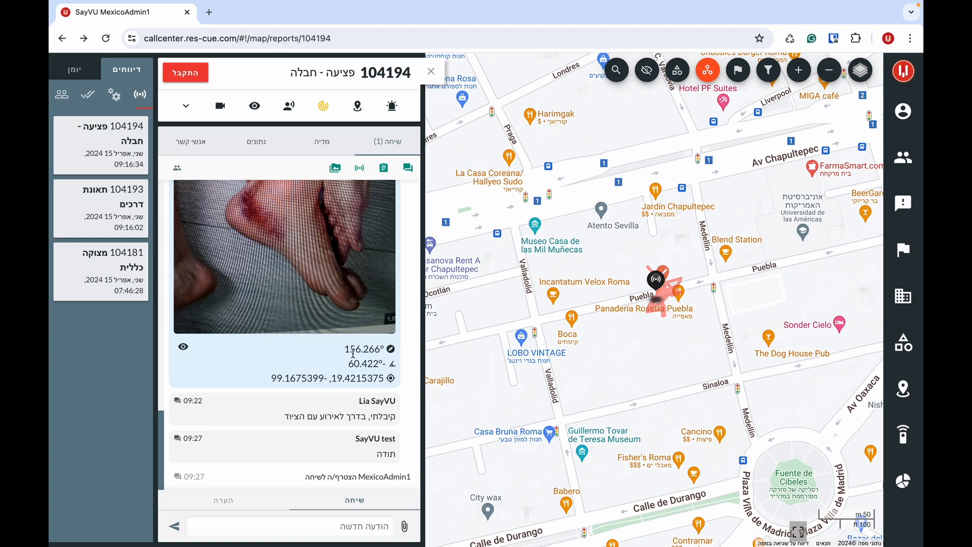
{"action": "left_click", "coordinate": [183, 347]}
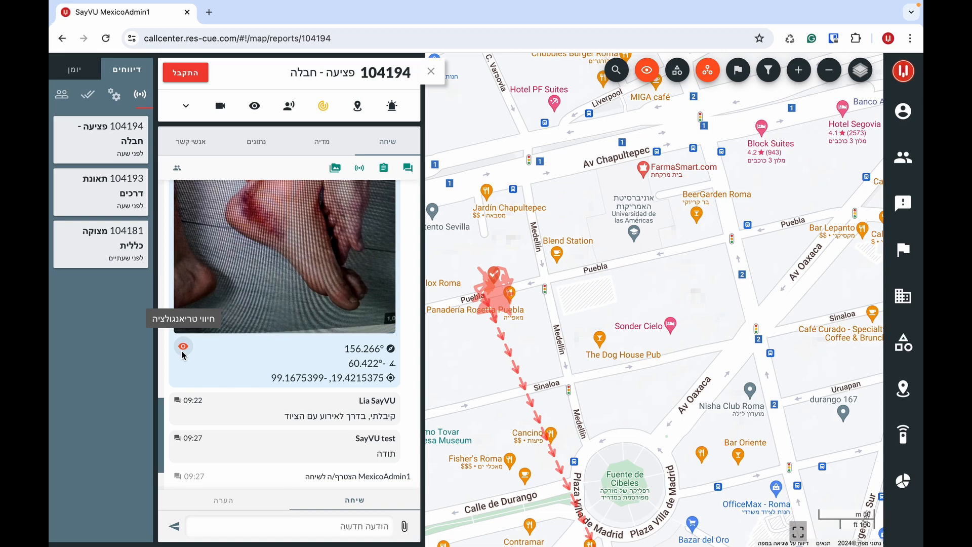
- Start a video call with the caller and post the internal note 'זו הערה חדשה'
{"action": "left_click", "coordinate": [223, 107]}
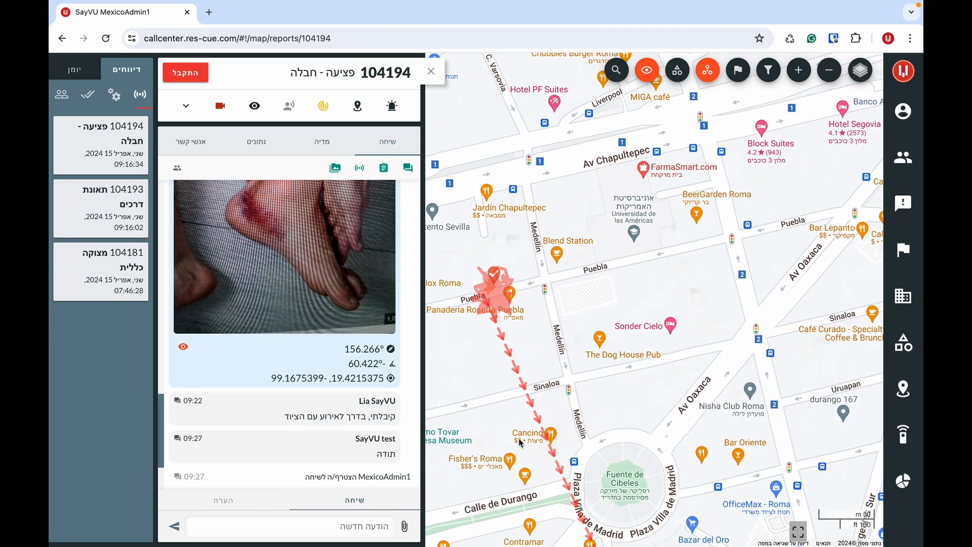
{"action": "left_click", "coordinate": [220, 507]}
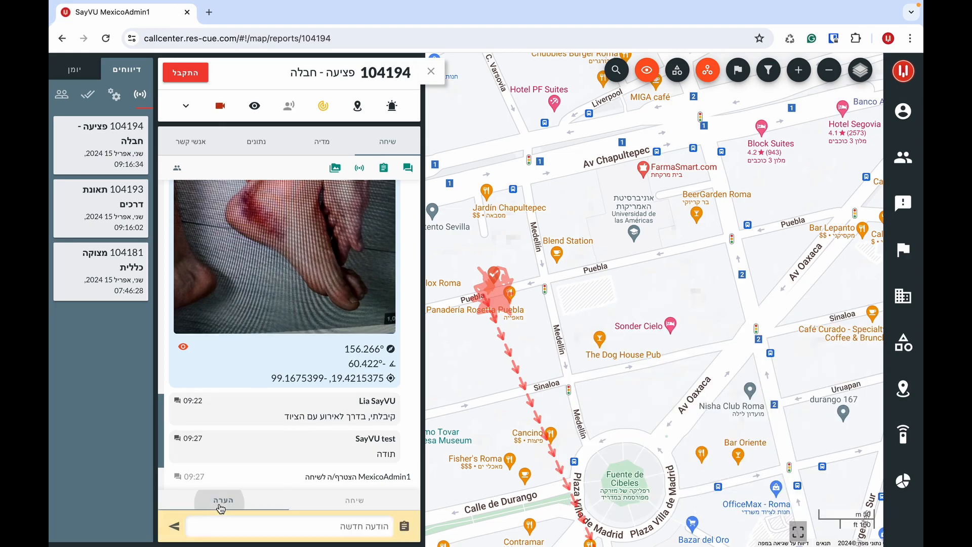
{"action": "left_click", "coordinate": [221, 530]}
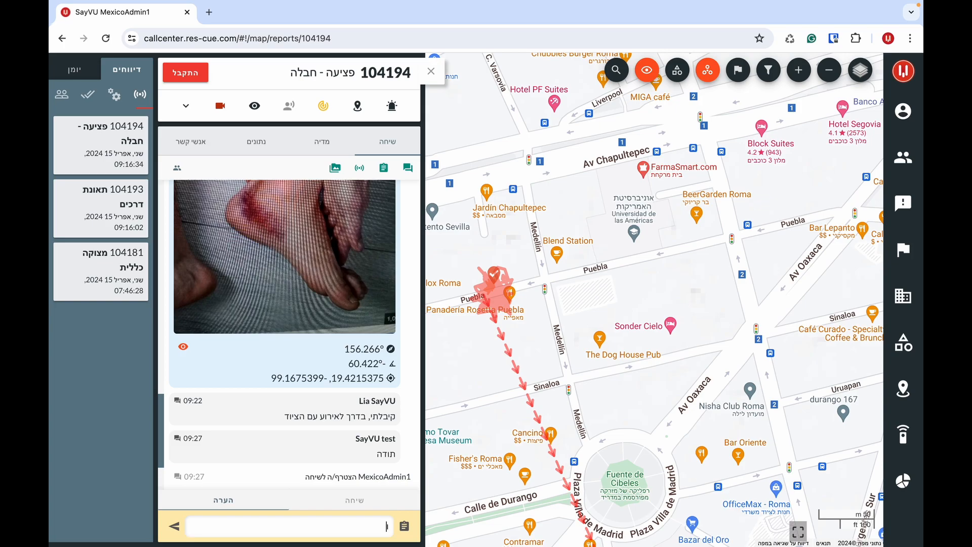
{"action": "type", "text": "זו הע"}
{"action": "type", "text": "רה חדשה"}
{"action": "key", "text": "Return"}
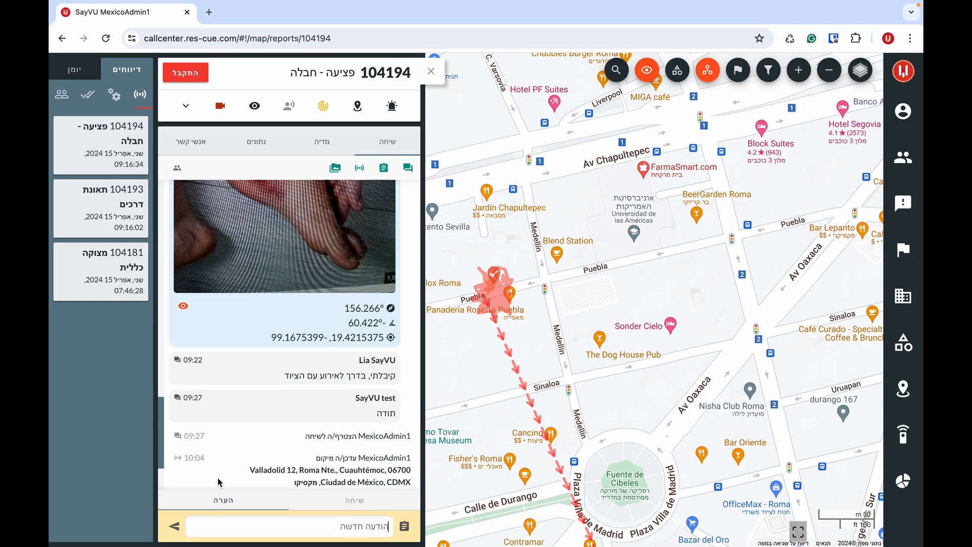
{"action": "left_click", "coordinate": [323, 147]}
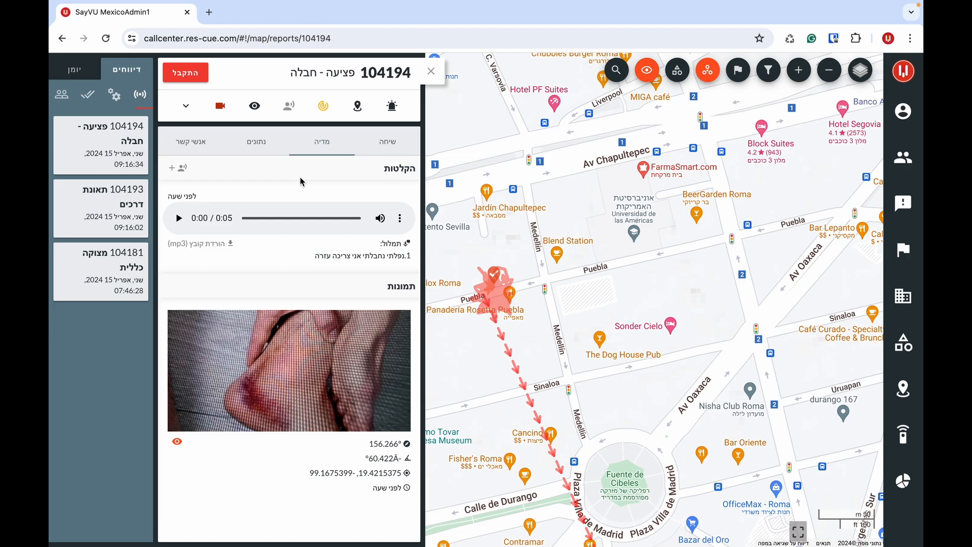
{"action": "left_click", "coordinate": [268, 148]}
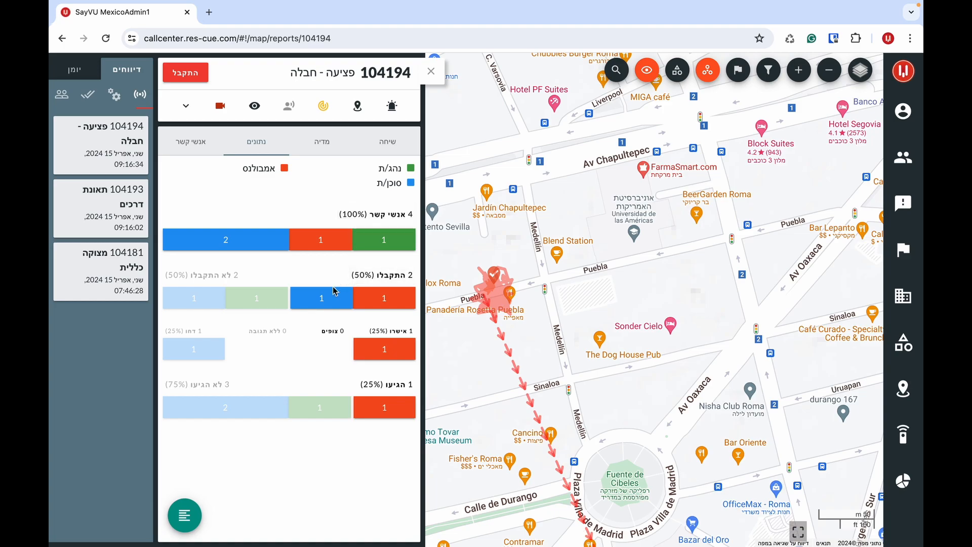
{"action": "mouse_move", "coordinate": [363, 299]}
{"action": "mouse_move", "coordinate": [376, 351]}
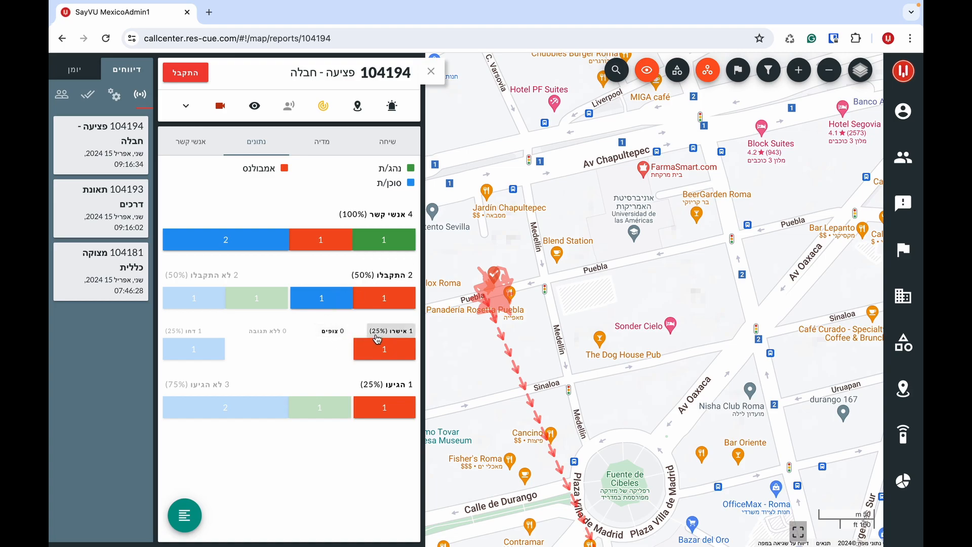
{"action": "mouse_move", "coordinate": [206, 353]}
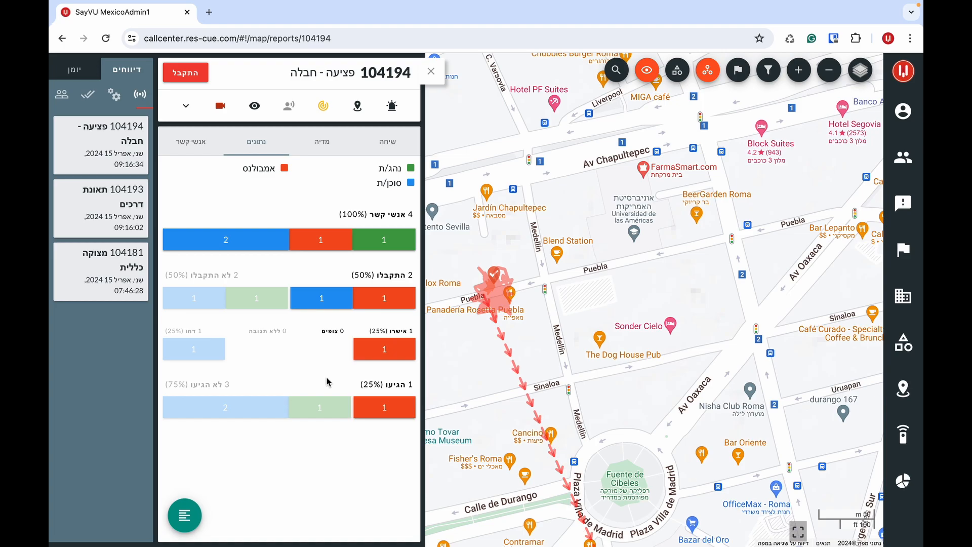
{"action": "mouse_move", "coordinate": [369, 409]}
{"action": "left_click", "coordinate": [195, 143]}
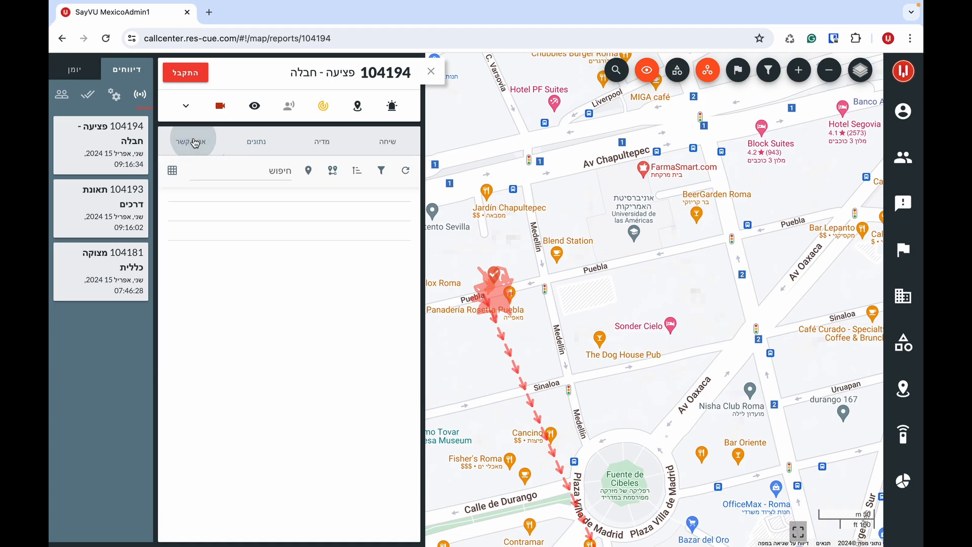
{"action": "scroll", "coordinate": [193, 242], "scroll_direction": "down", "scroll_amount": 3}
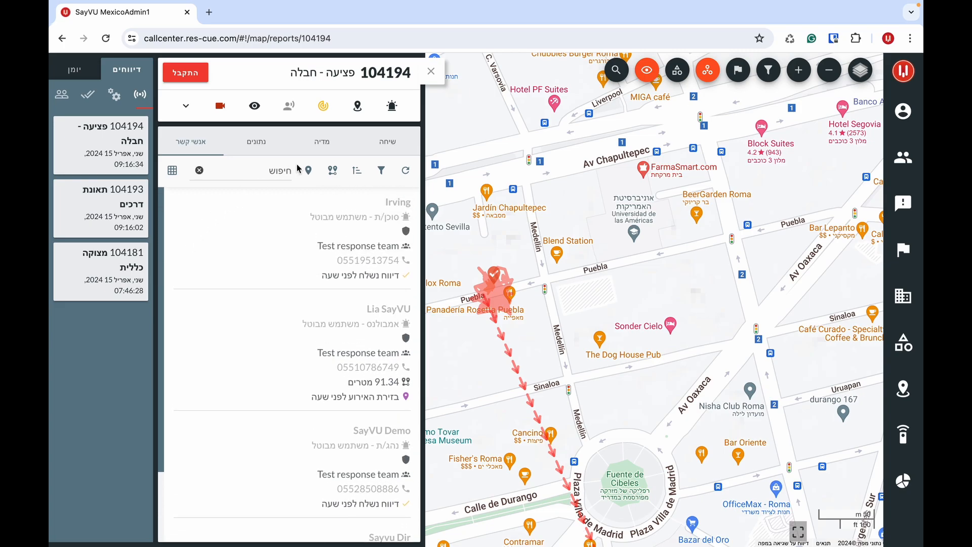
{"action": "left_click", "coordinate": [377, 147]}
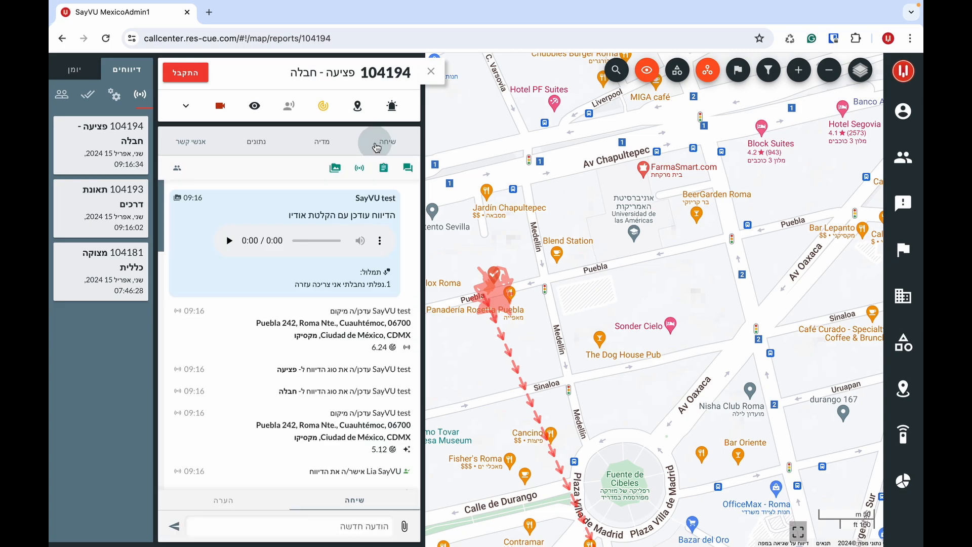
- Dispatch report 104194 to SayVU Of and start a geofence around the incident location
{"action": "left_click", "coordinate": [186, 106]}
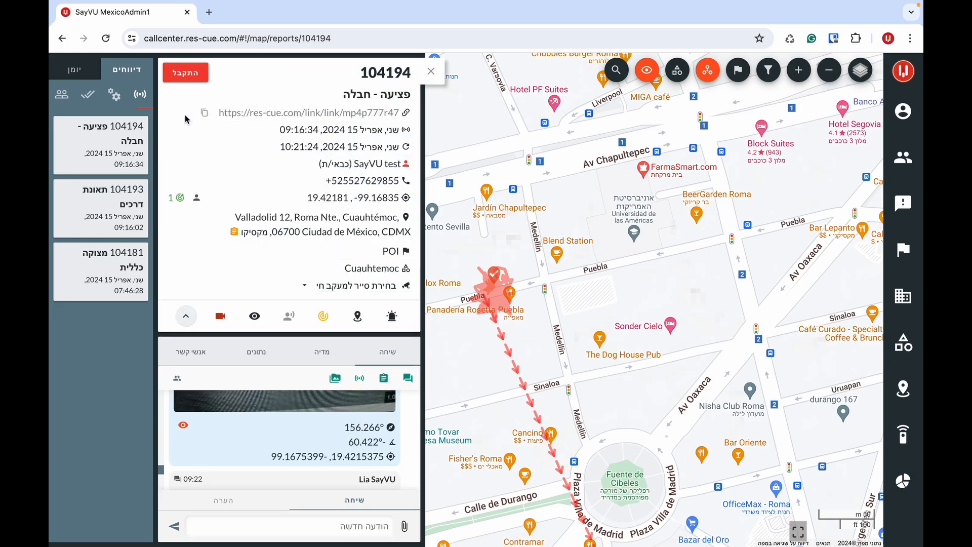
{"action": "left_click", "coordinate": [393, 317]}
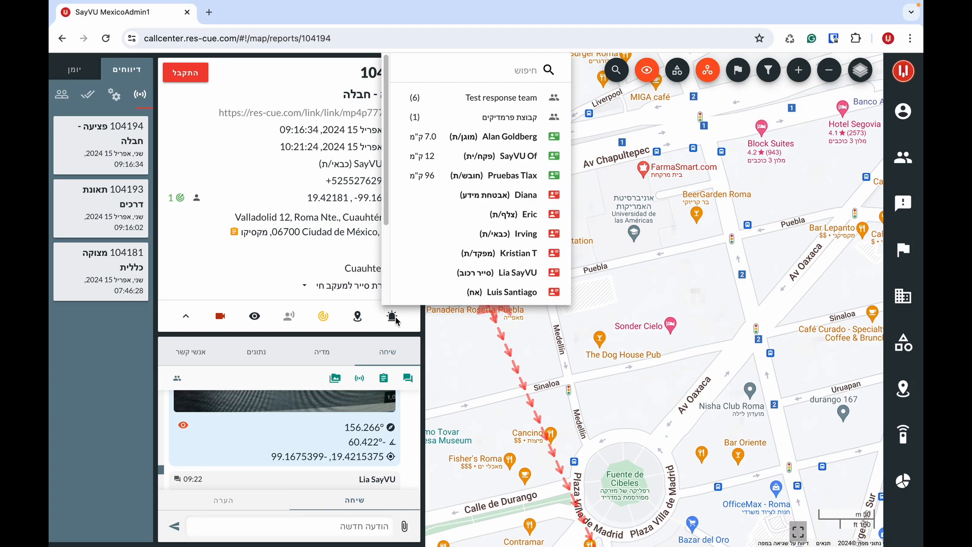
{"action": "left_click", "coordinate": [554, 161]}
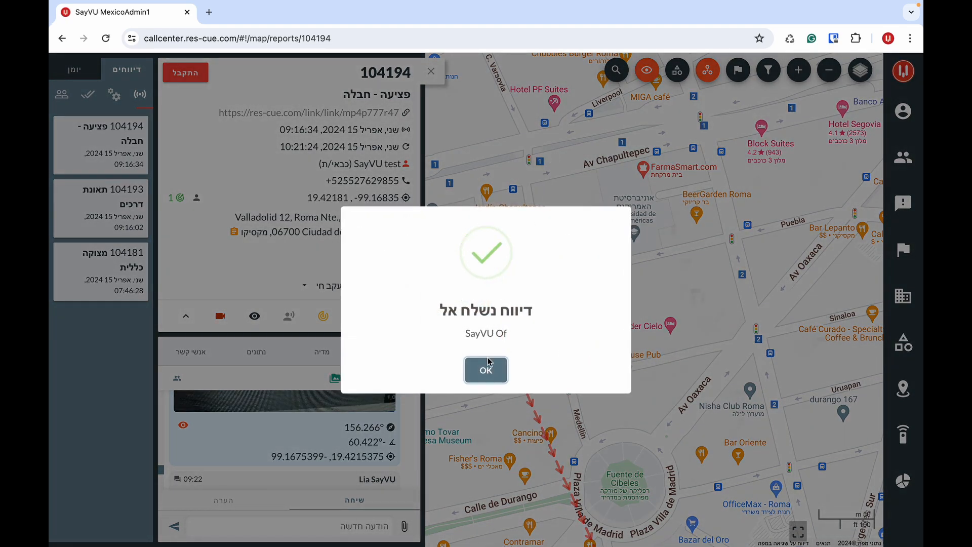
{"action": "left_click", "coordinate": [485, 372]}
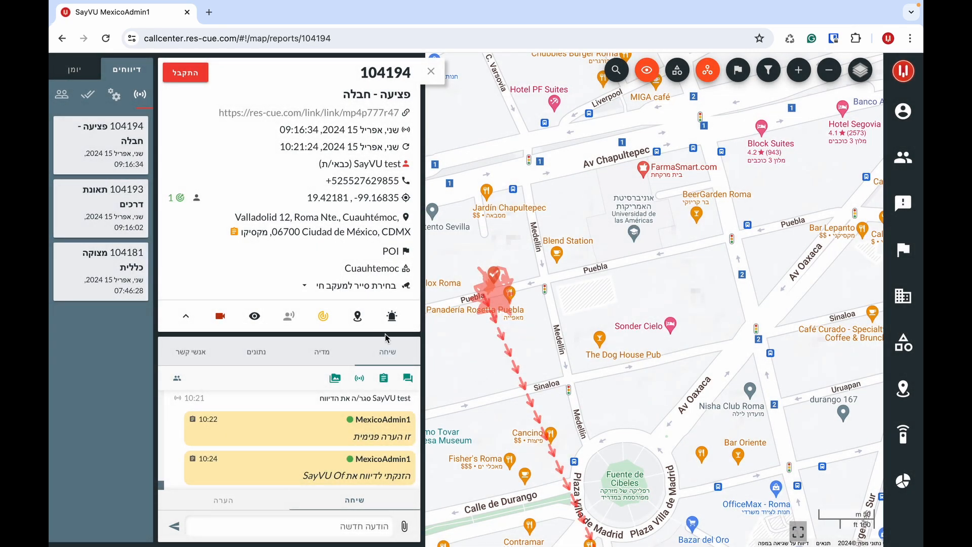
{"action": "left_click", "coordinate": [357, 316]}
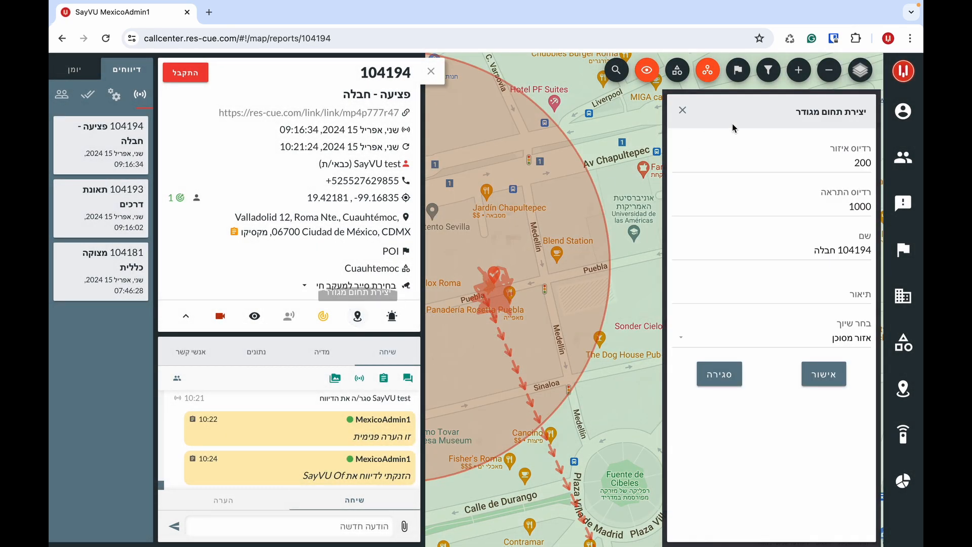
- Describe the 104194 חבלה geofence as 'אזור מסוכן, נא לא להתקרב' and save it
{"action": "left_click", "coordinate": [829, 71]}
{"action": "left_click_drag", "start_coordinate": [581, 146], "coordinate": [663, 149]}
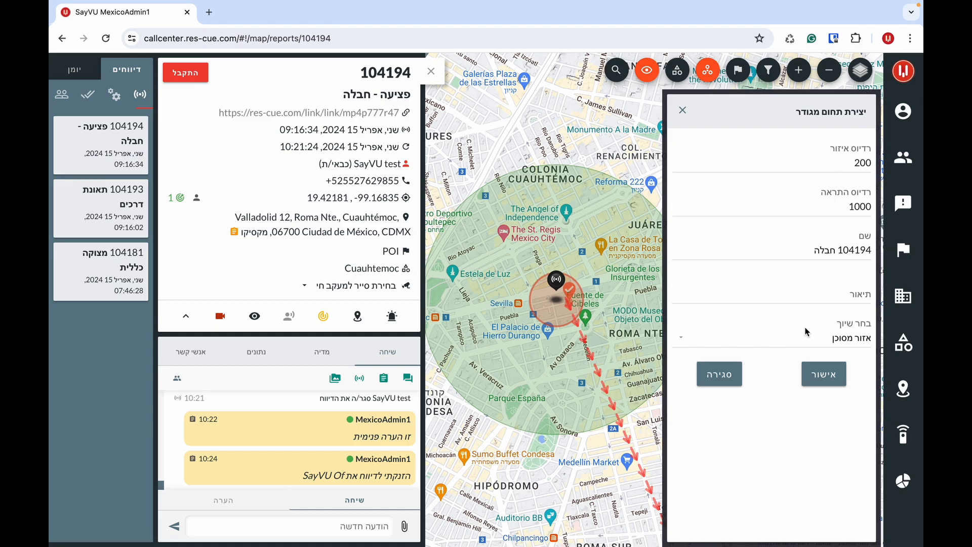
{"action": "left_click", "coordinate": [817, 295]}
{"action": "type", "text": "אזור מסוכ"}
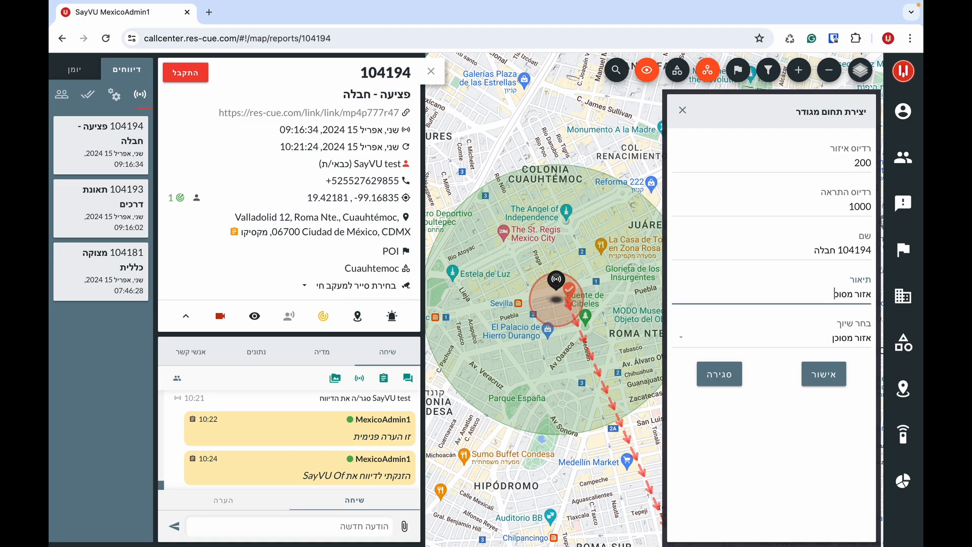
{"action": "type", "text": "ן, נא לא להתקרב"}
{"action": "left_click", "coordinate": [820, 375]}
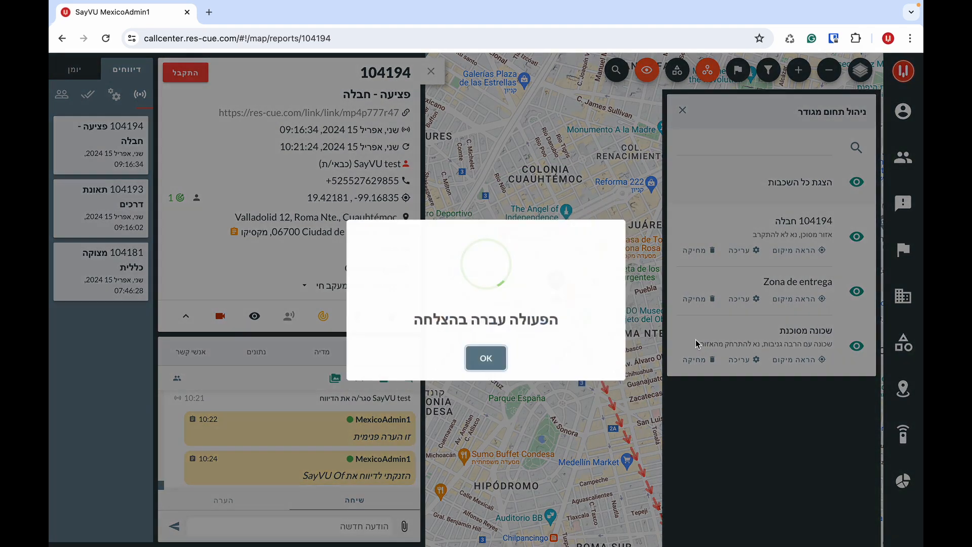
{"action": "left_click", "coordinate": [491, 362]}
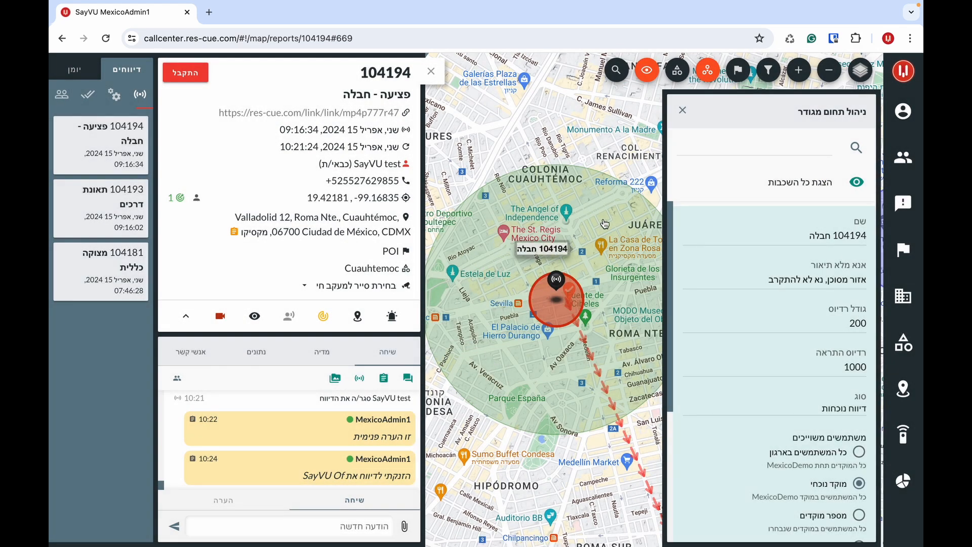
{"action": "left_click", "coordinate": [684, 111]}
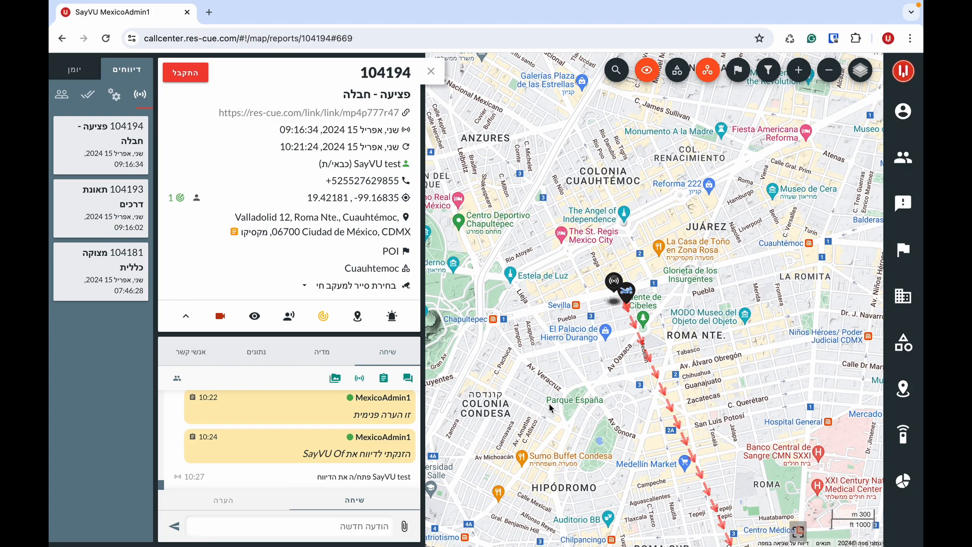
- Send a 12-second, non-silent audio request to the reporter of report 104194
{"action": "left_click", "coordinate": [290, 317]}
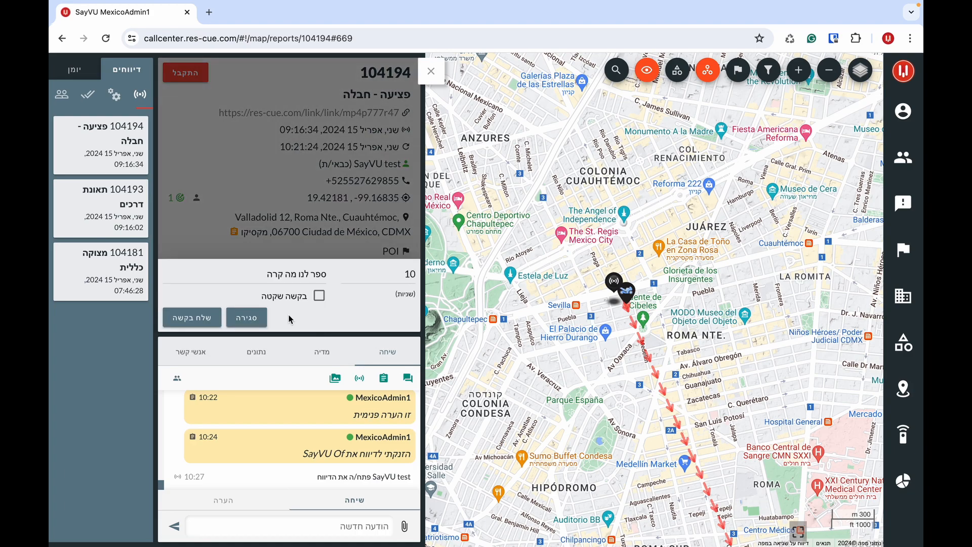
{"action": "left_click", "coordinate": [411, 274]}
{"action": "type", "text": "2"}
{"action": "left_click", "coordinate": [282, 298]}
{"action": "left_click", "coordinate": [282, 299]}
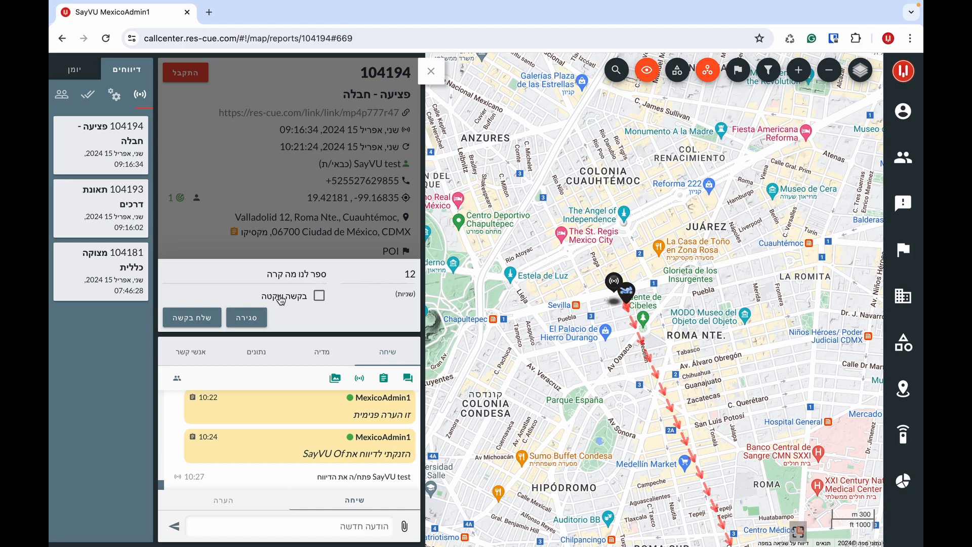
{"action": "left_click", "coordinate": [195, 319]}
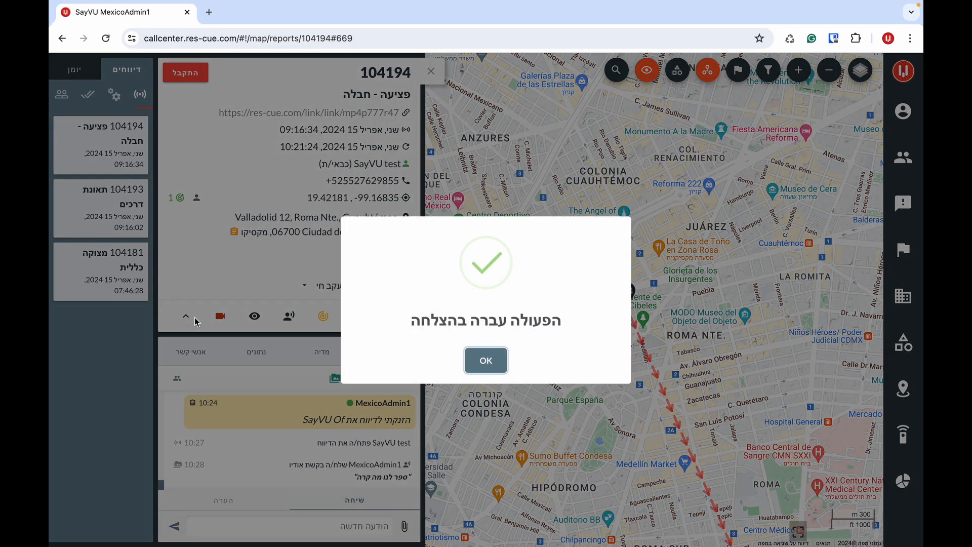
{"action": "left_click", "coordinate": [489, 364]}
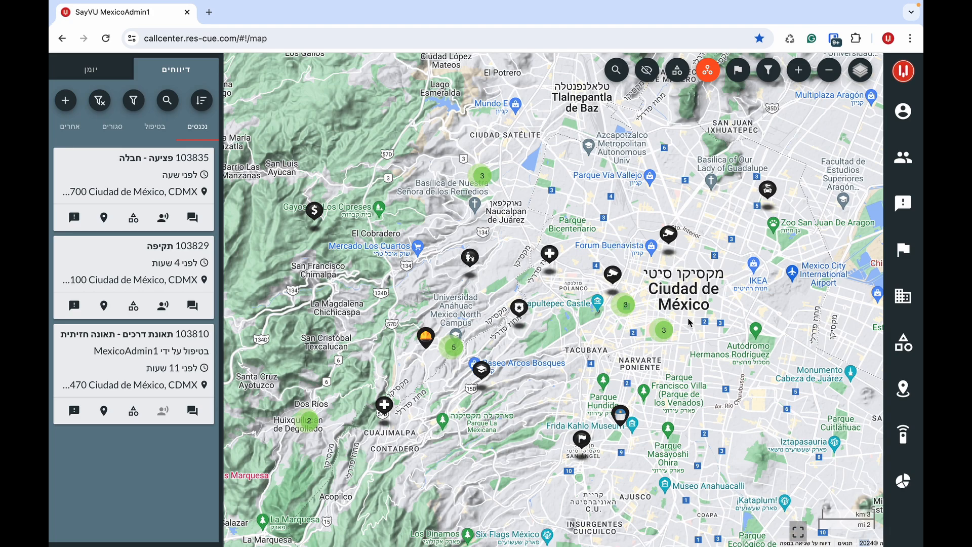
- Switch the base map to Google Hybrid and hide kindergarten (גן ילדים) points of interest
{"action": "left_click", "coordinate": [863, 74]}
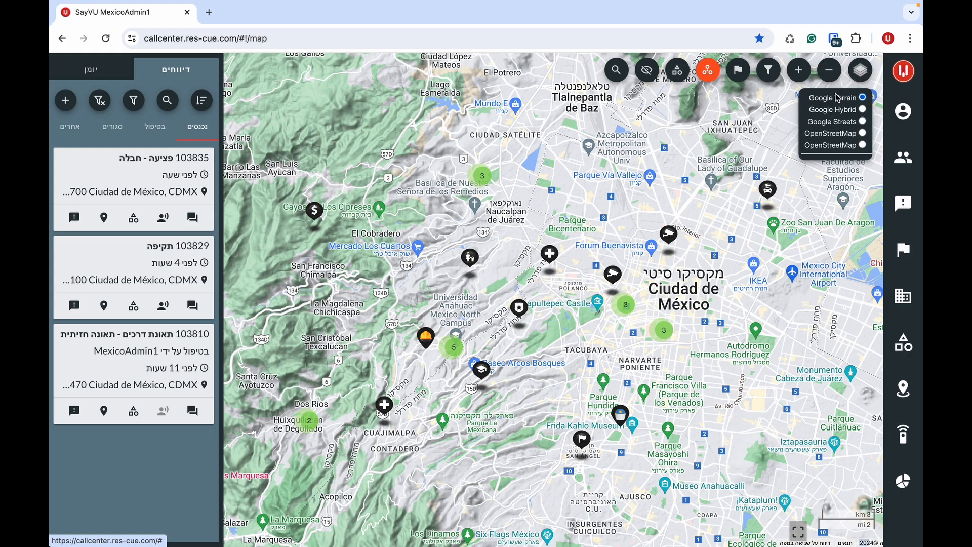
{"action": "left_click", "coordinate": [829, 114]}
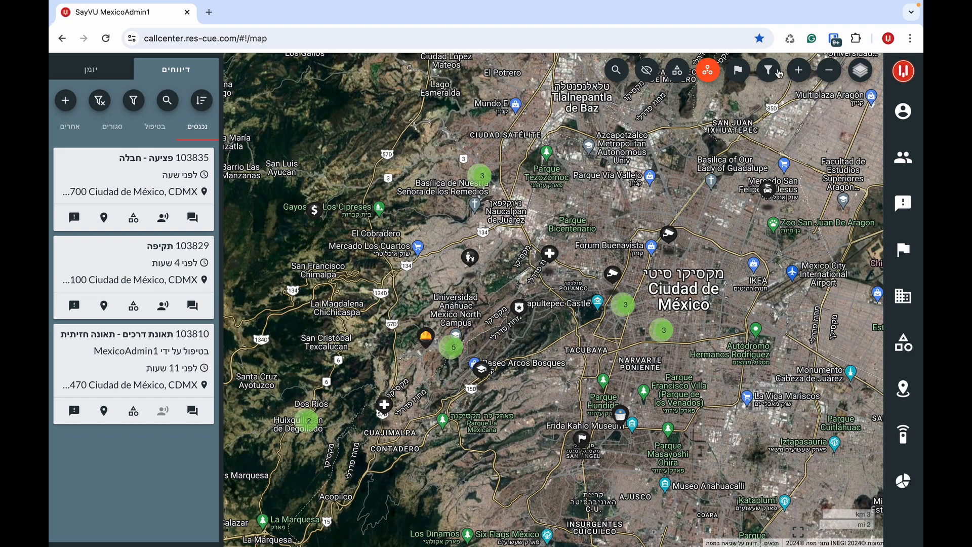
{"action": "mouse_move", "coordinate": [768, 71]}
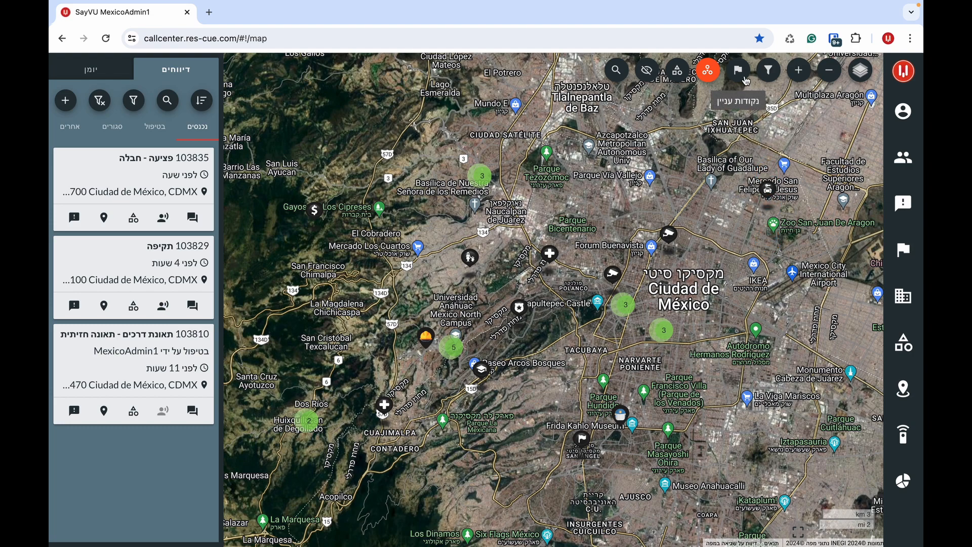
{"action": "left_click", "coordinate": [746, 79]}
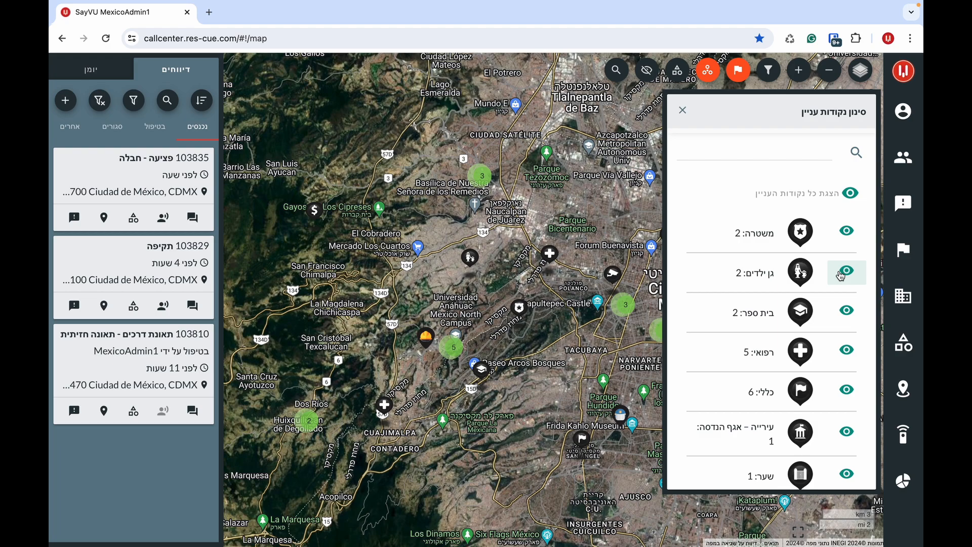
{"action": "left_click", "coordinate": [843, 273]}
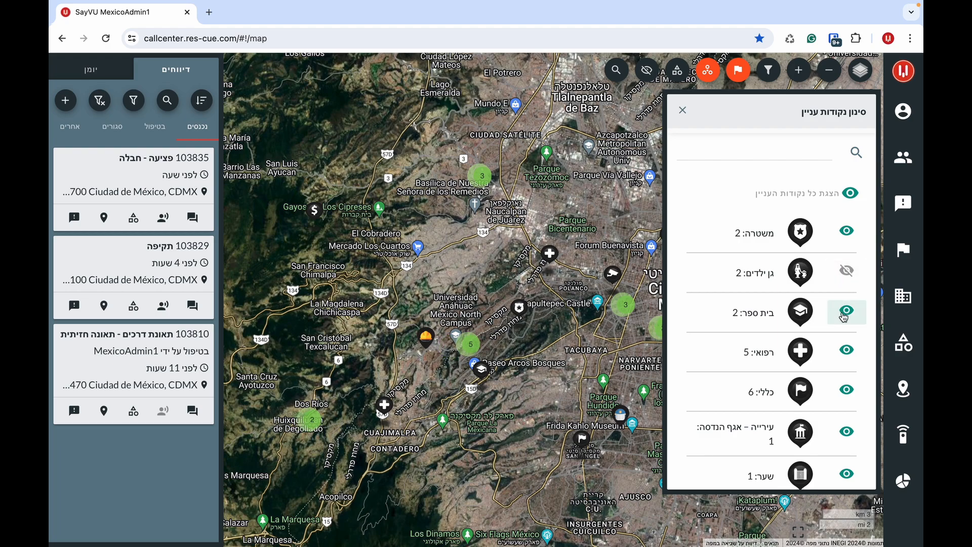
{"action": "left_click", "coordinate": [683, 110]}
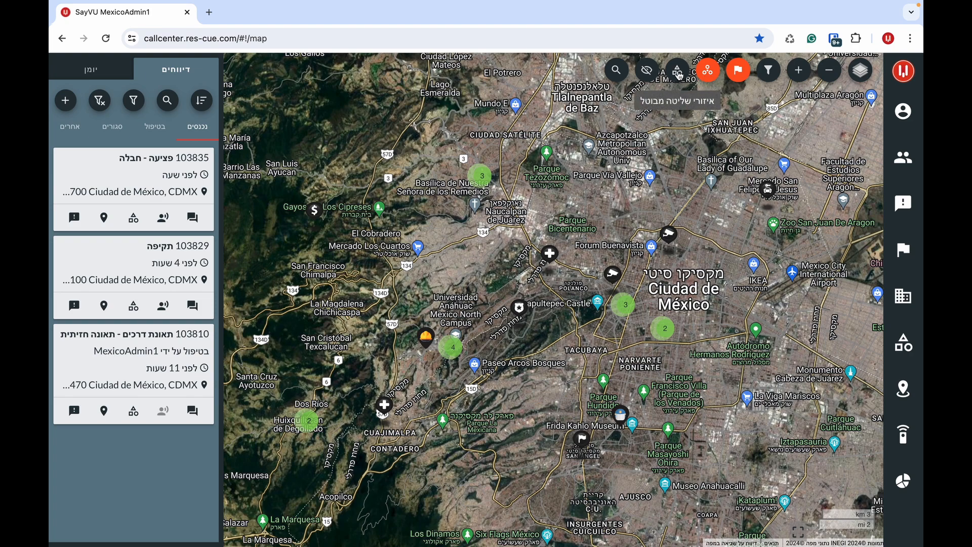
- Hide the Cuauhtemoc and Sergio HQ control-area polygons, keeping only their labels on the map
{"action": "left_click", "coordinate": [679, 75]}
{"action": "left_click_drag", "start_coordinate": [562, 212], "coordinate": [514, 200]}
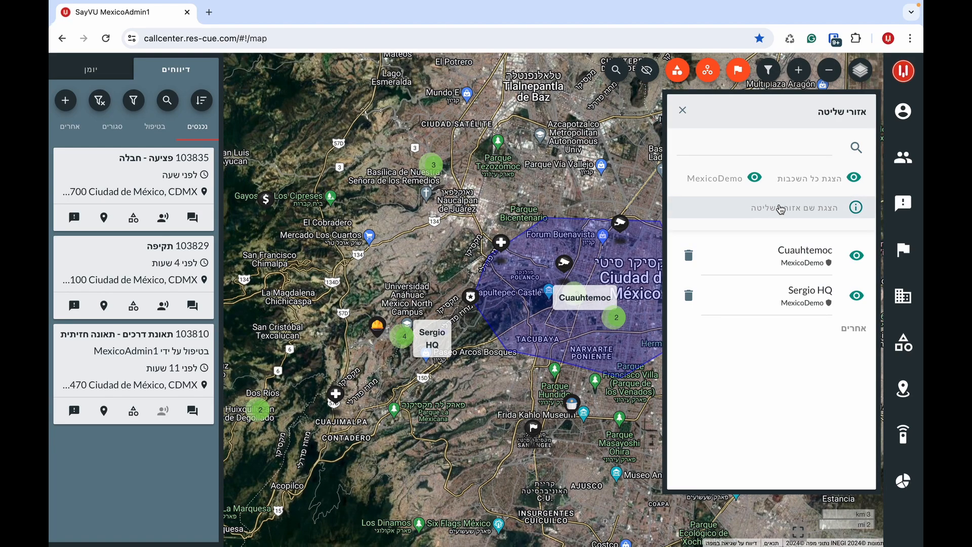
{"action": "left_click", "coordinate": [795, 184]}
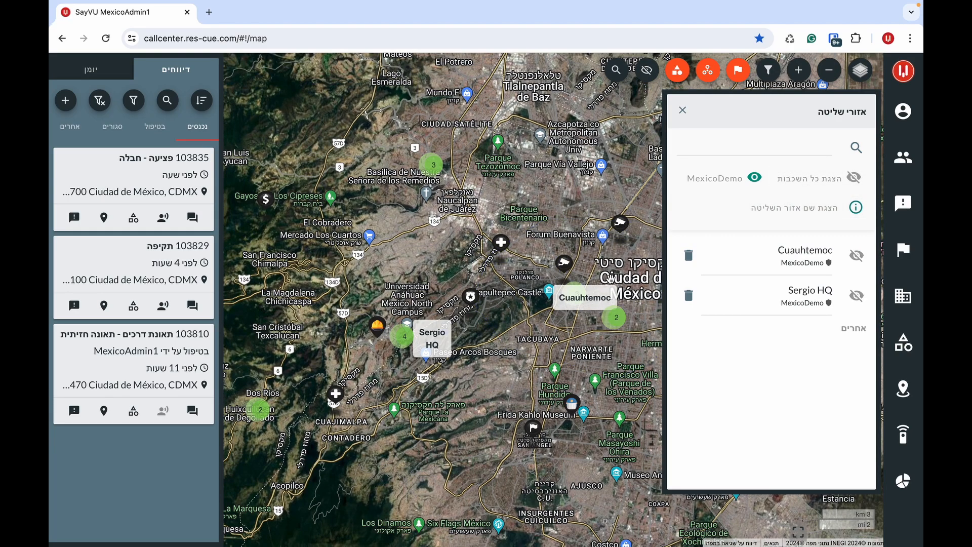
{"action": "left_click", "coordinate": [683, 111]}
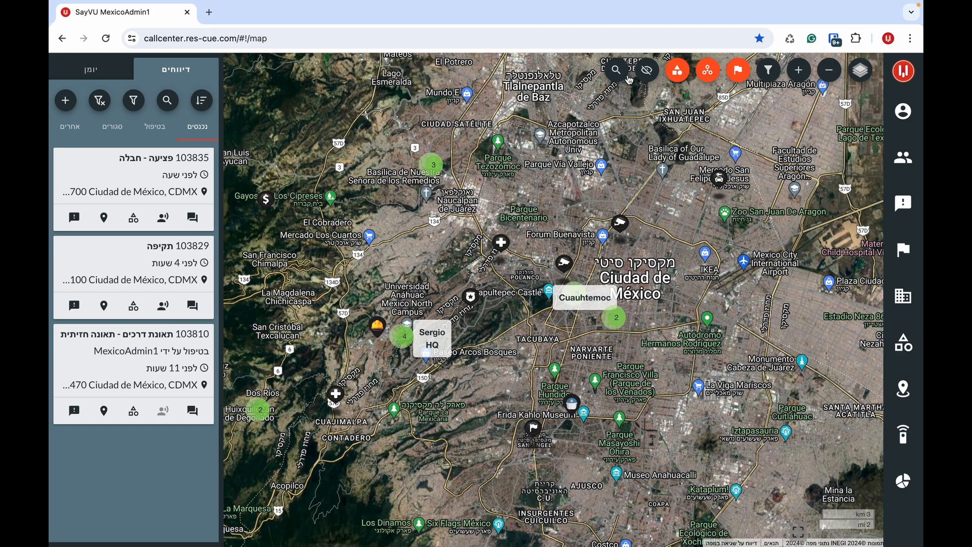
{"action": "left_click", "coordinate": [617, 71]}
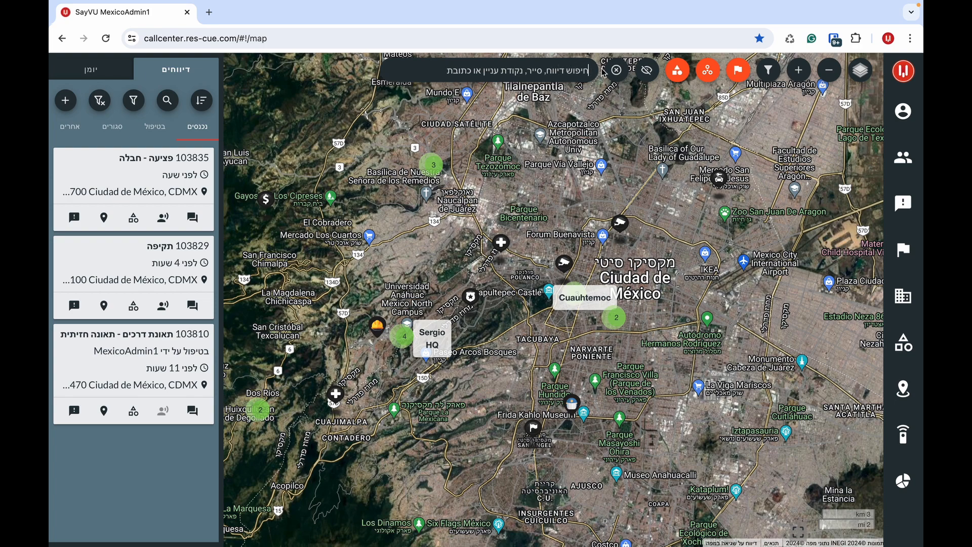
{"action": "left_click", "coordinate": [617, 71]}
{"action": "left_click_drag", "start_coordinate": [606, 180], "coordinate": [653, 116]}
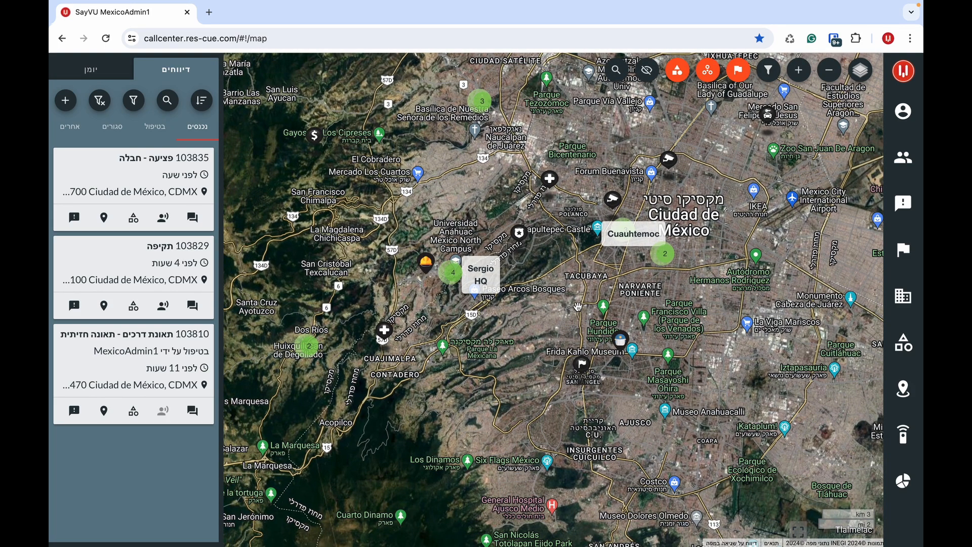
- Start a new report at a map spot, browse its category and group lists, then discard it
{"action": "right_click", "coordinate": [579, 309]}
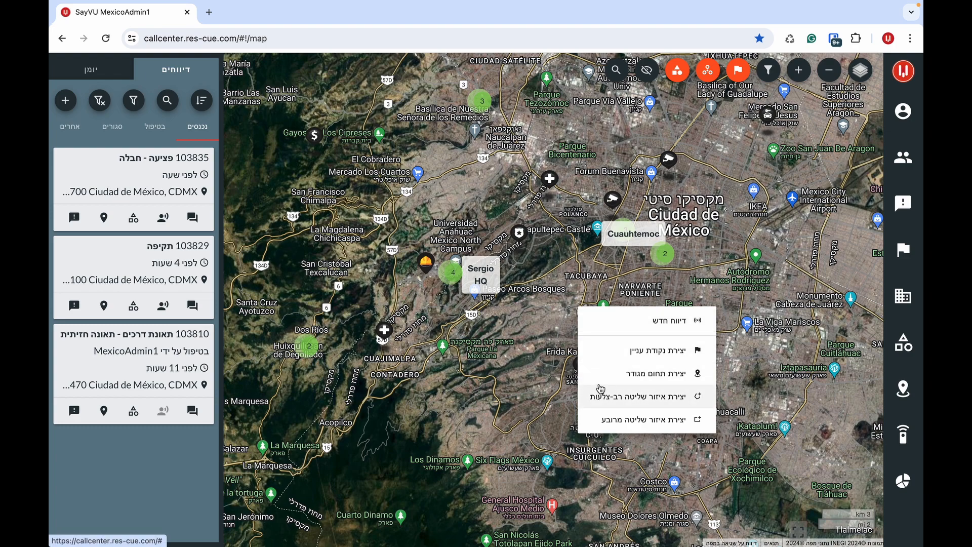
{"action": "left_click", "coordinate": [616, 329]}
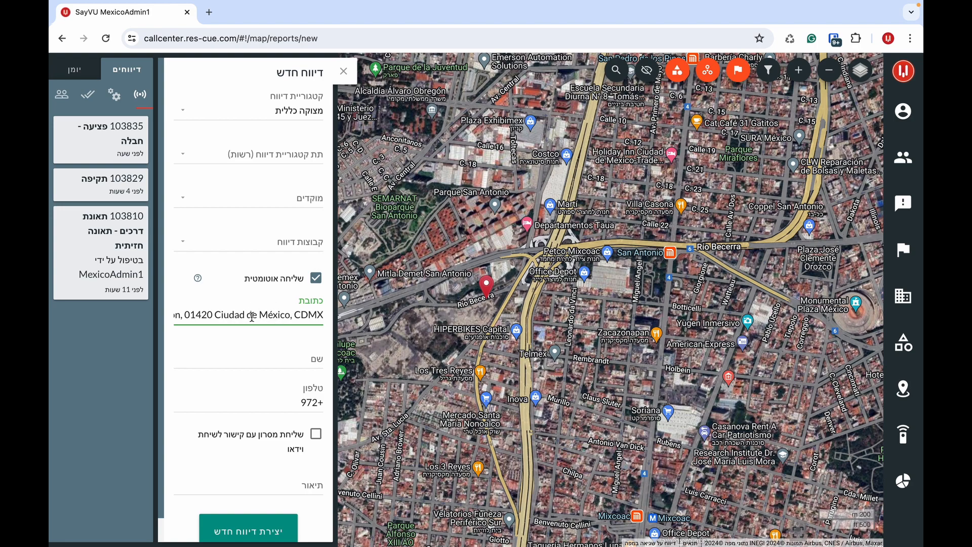
{"action": "left_click", "coordinate": [301, 106]}
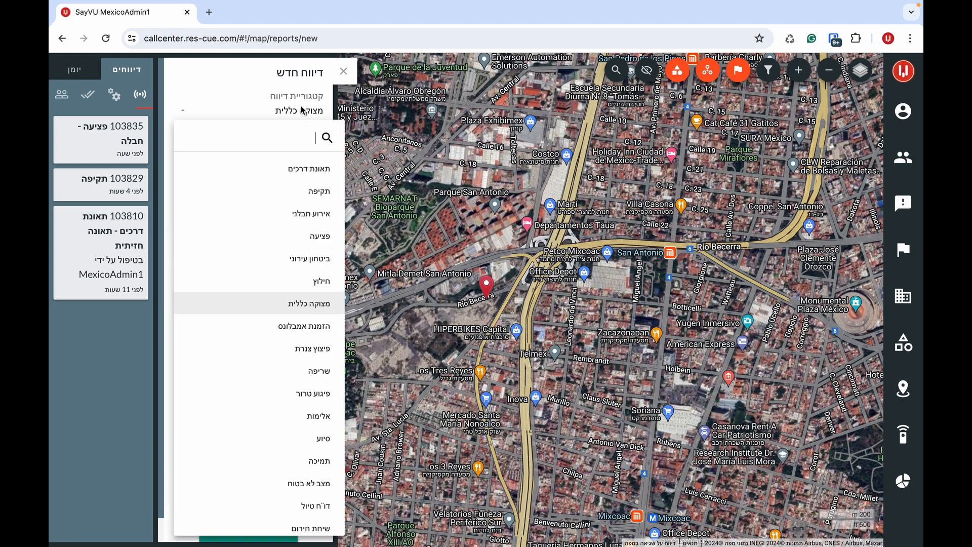
{"action": "left_click", "coordinate": [302, 105]}
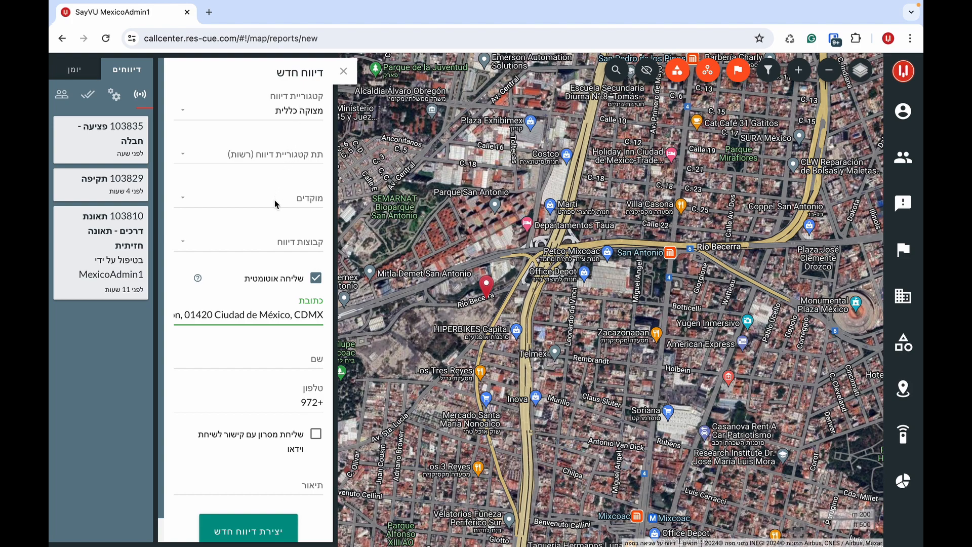
{"action": "left_click", "coordinate": [271, 243]}
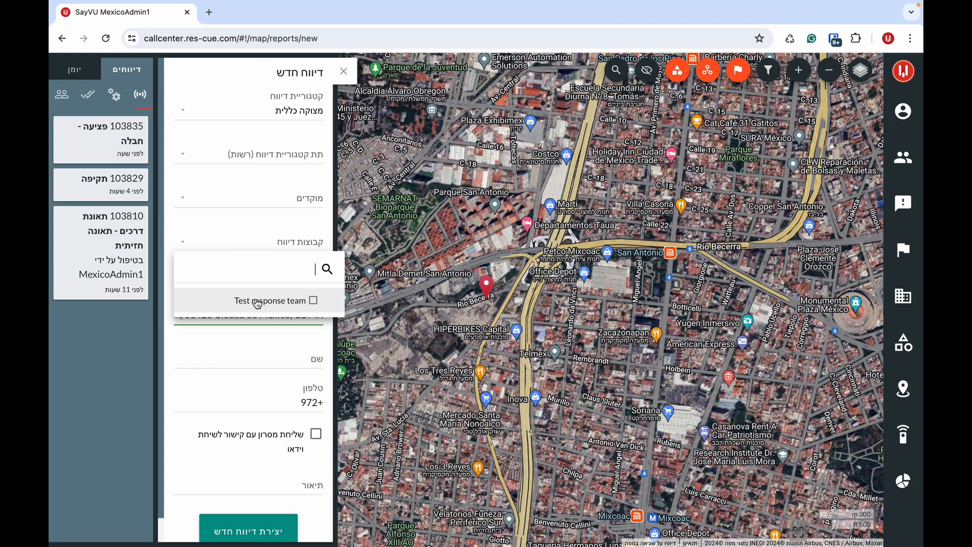
{"action": "left_click", "coordinate": [266, 241]}
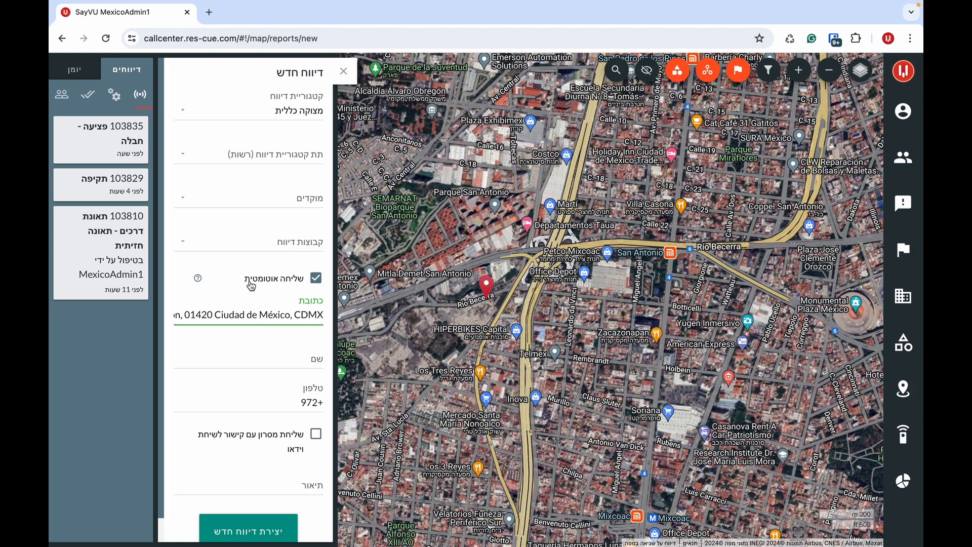
{"action": "left_click", "coordinate": [258, 354]}
{"action": "left_click", "coordinate": [240, 533]}
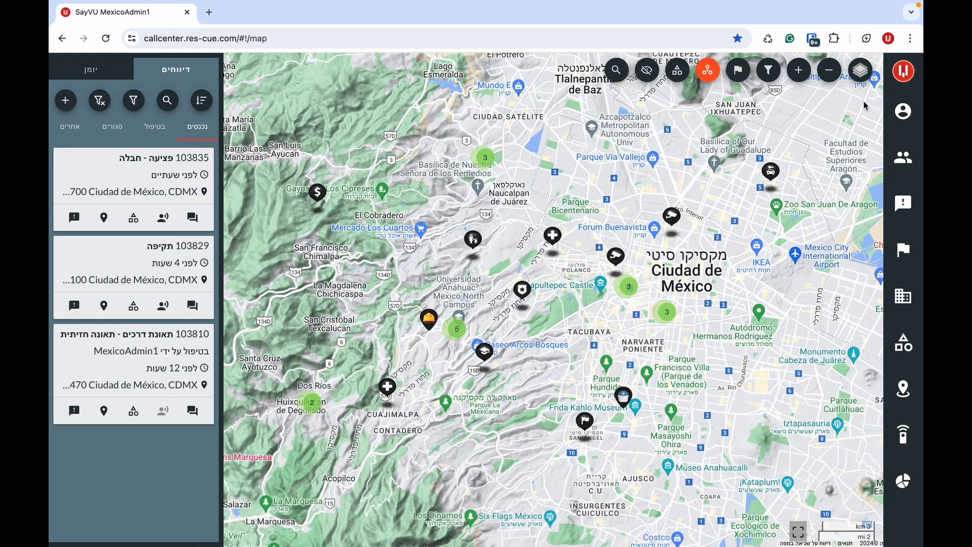
- Open Settings, review the default report tab options leaving Chat selected, and close it
{"action": "left_click", "coordinate": [903, 75]}
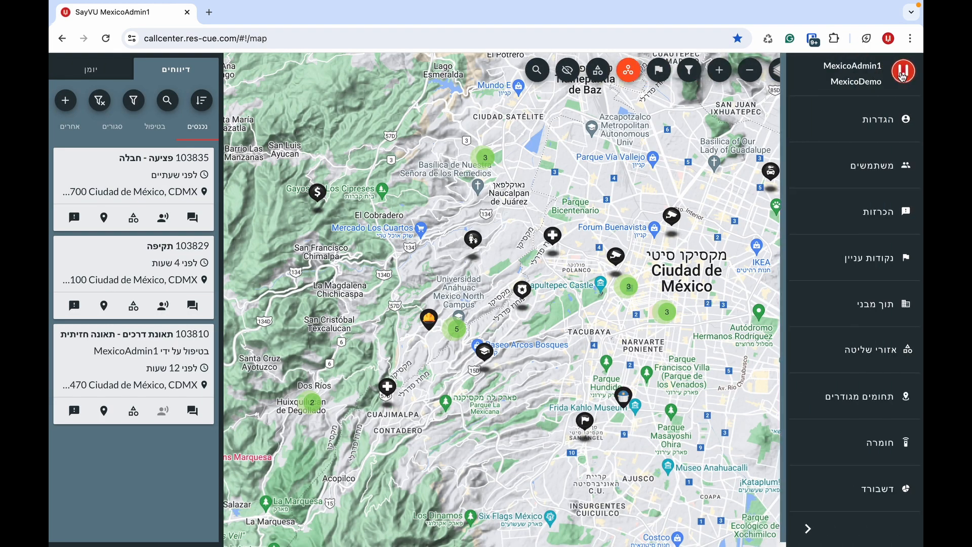
{"action": "left_click", "coordinate": [884, 118]}
{"action": "left_click", "coordinate": [859, 190]}
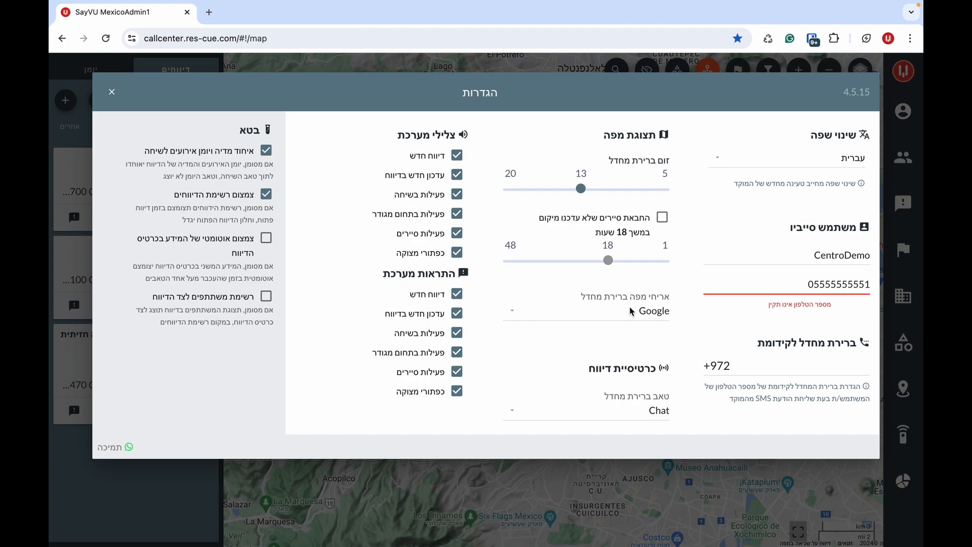
{"action": "left_click", "coordinate": [614, 418]}
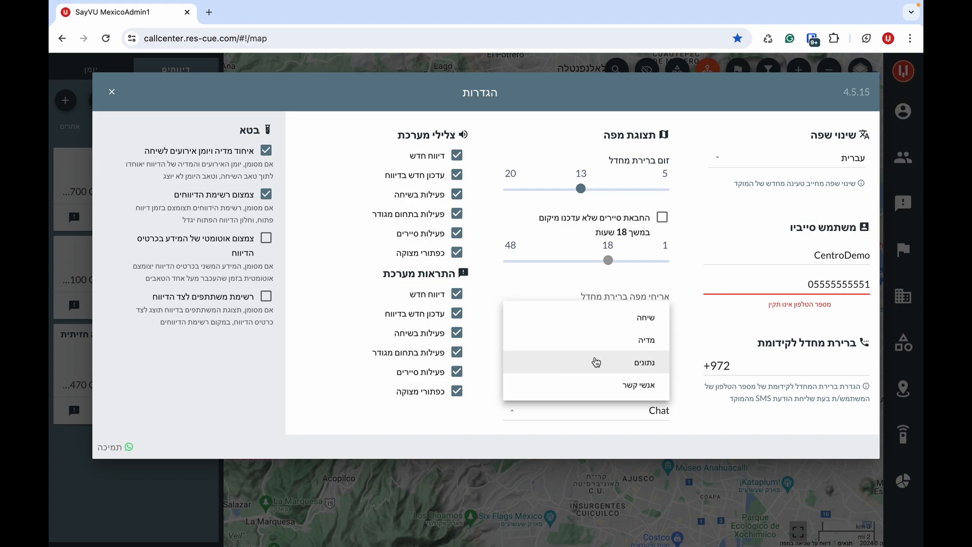
{"action": "left_click", "coordinate": [475, 347]}
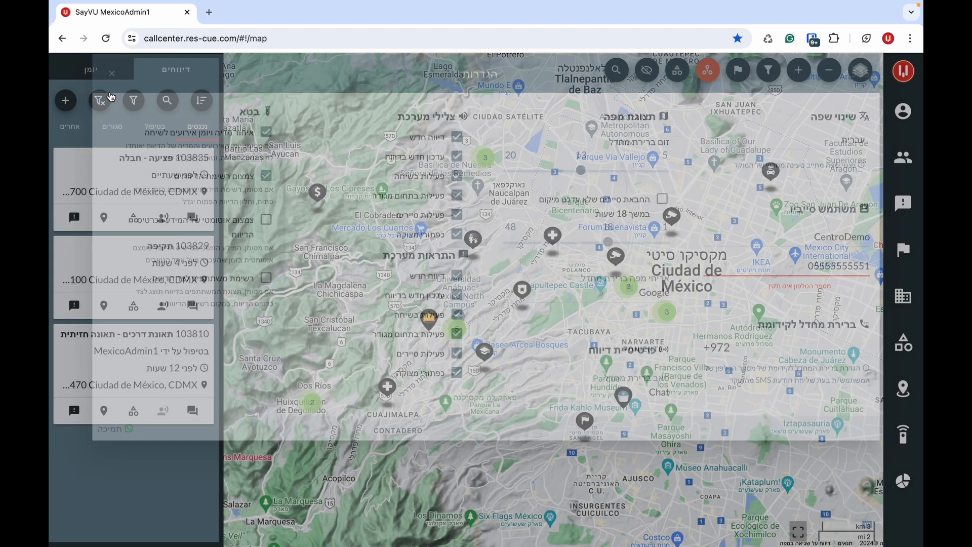
{"action": "left_click", "coordinate": [112, 91]}
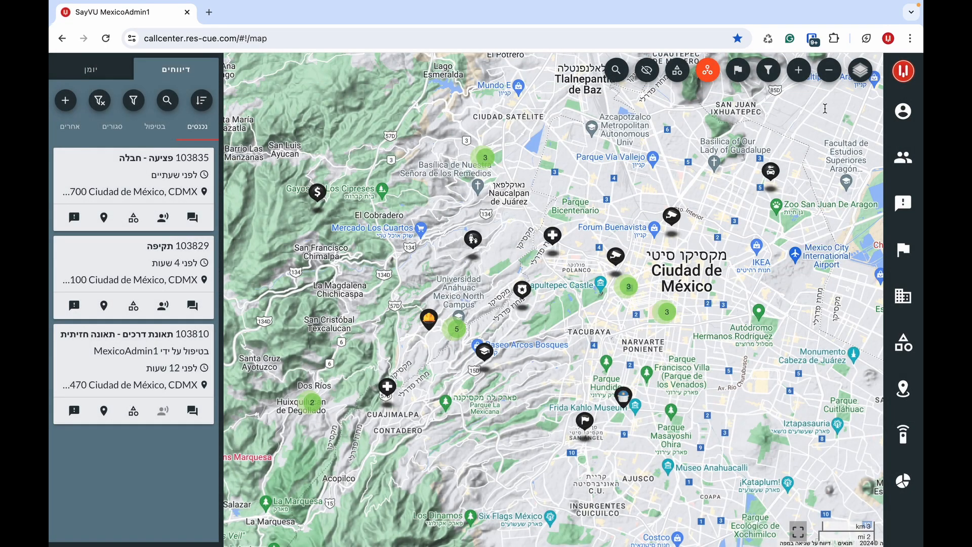
{"action": "left_click", "coordinate": [904, 111]}
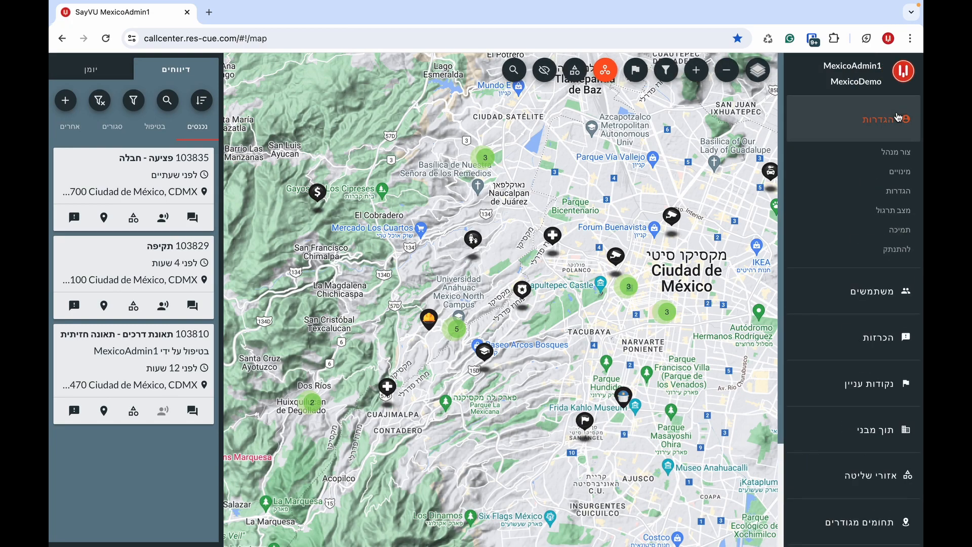
{"action": "left_click", "coordinate": [873, 217]}
{"action": "left_click", "coordinate": [432, 372]}
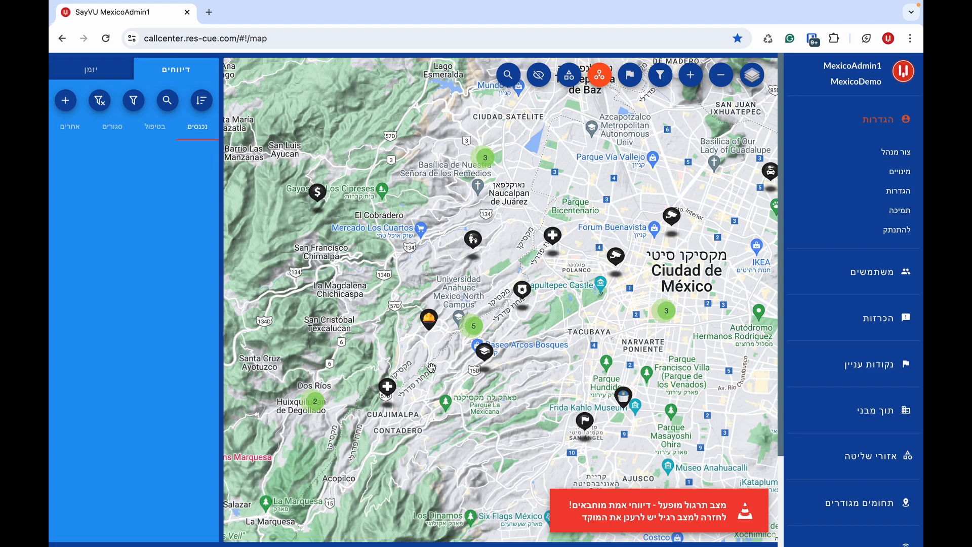
{"action": "key", "text": "super+r"}
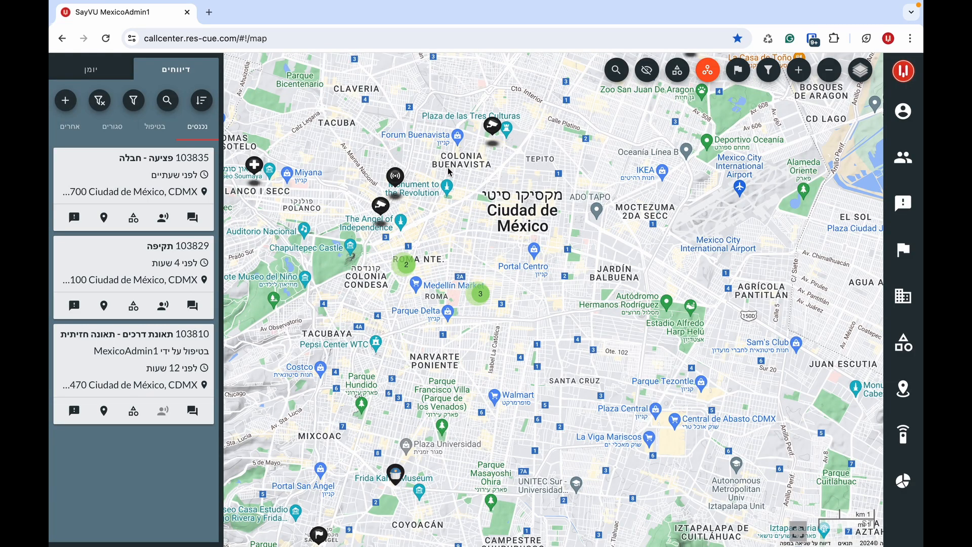
{"action": "left_click", "coordinate": [904, 157]}
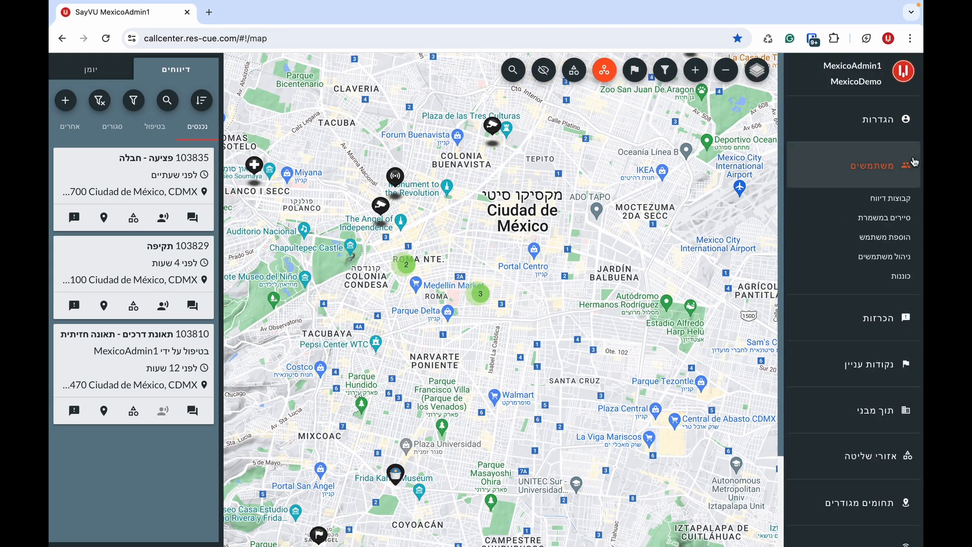
{"action": "left_click", "coordinate": [885, 237]}
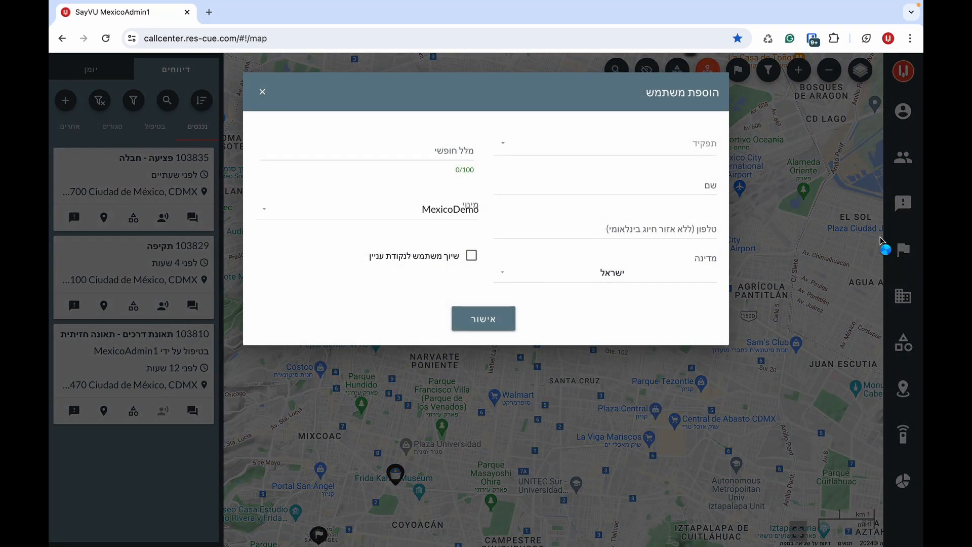
{"action": "left_click", "coordinate": [702, 151]}
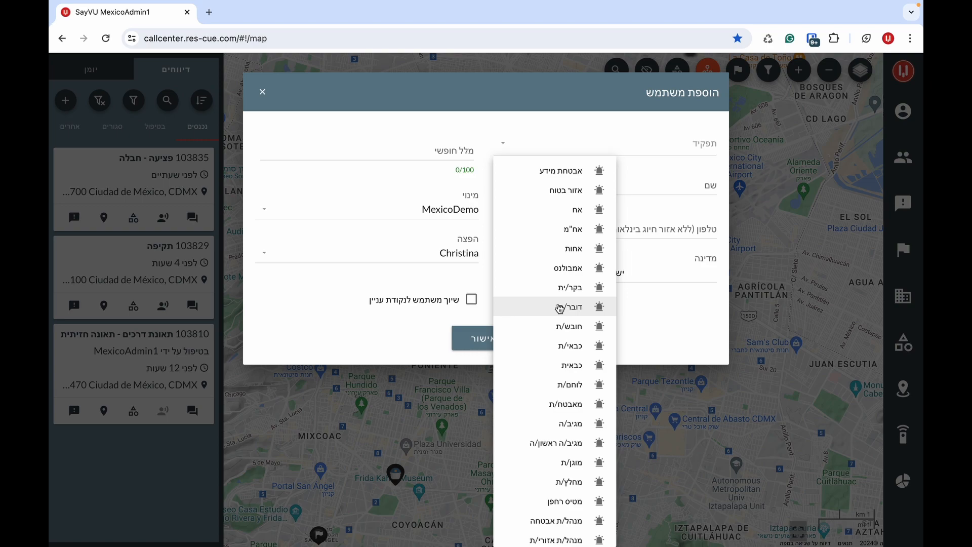
{"action": "scroll", "coordinate": [560, 308], "scroll_direction": "down", "scroll_amount": 10}
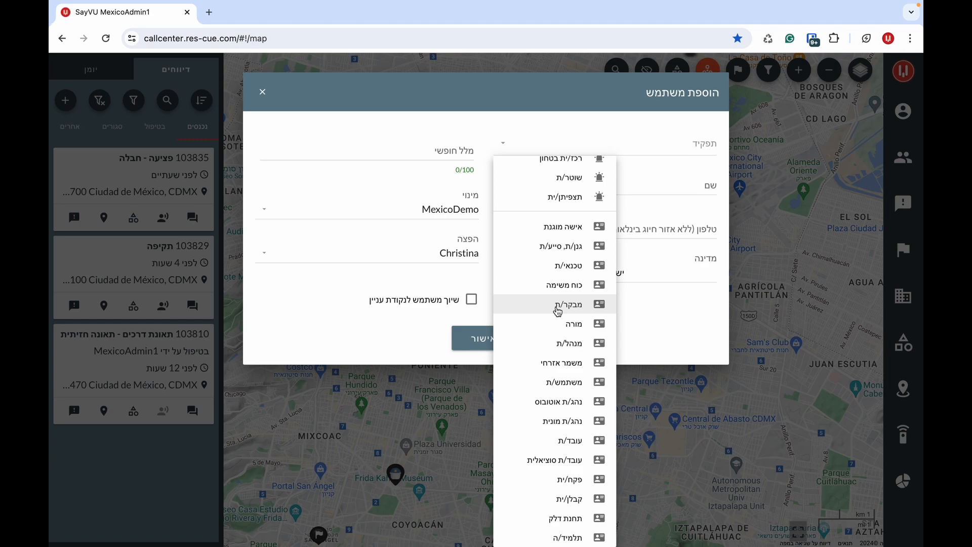
{"action": "left_click", "coordinate": [568, 177]}
{"action": "left_click", "coordinate": [644, 185]}
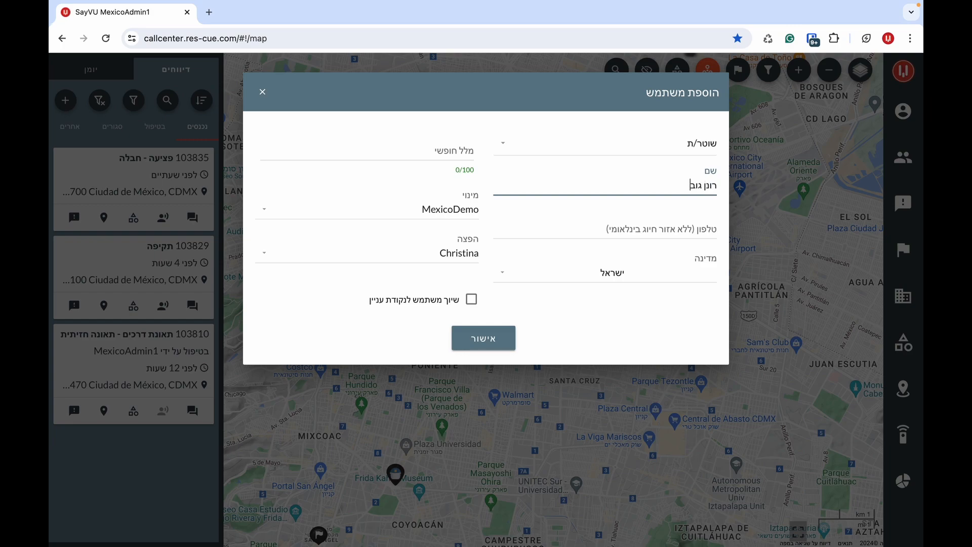
{"action": "left_click", "coordinate": [628, 227]}
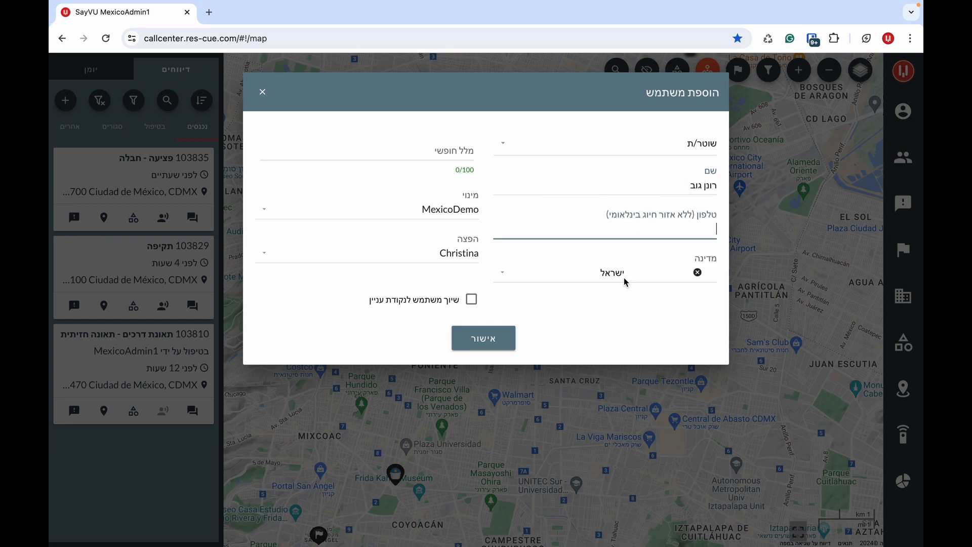
{"action": "left_click", "coordinate": [459, 148]}
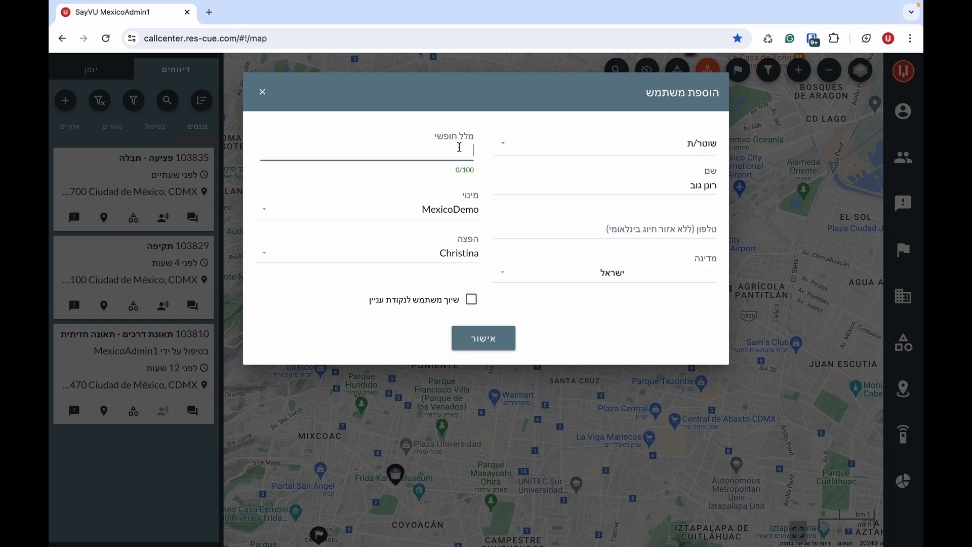
{"action": "type", "text": "נושא גלוק, הכה"}
{"action": "type", "text": "רה כחובש"}
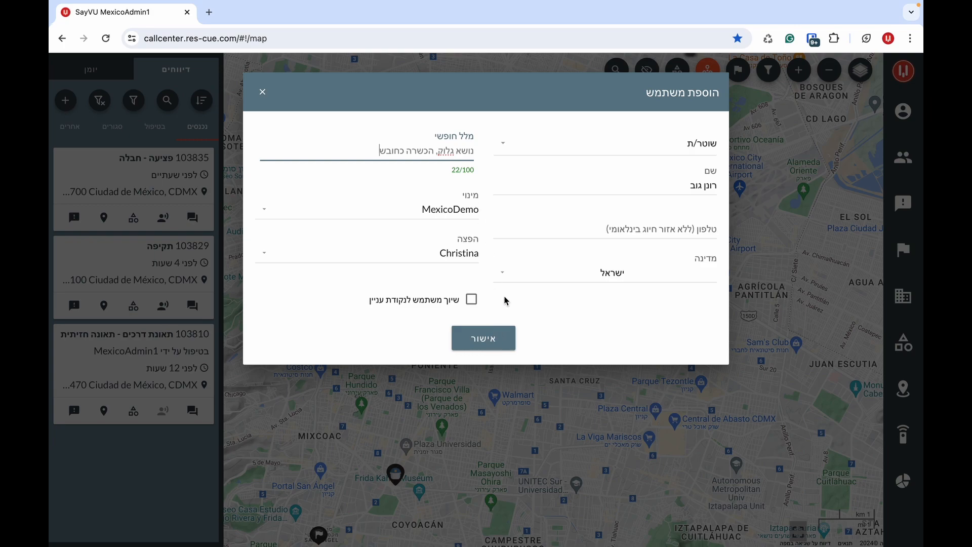
{"action": "key", "text": "Escape"}
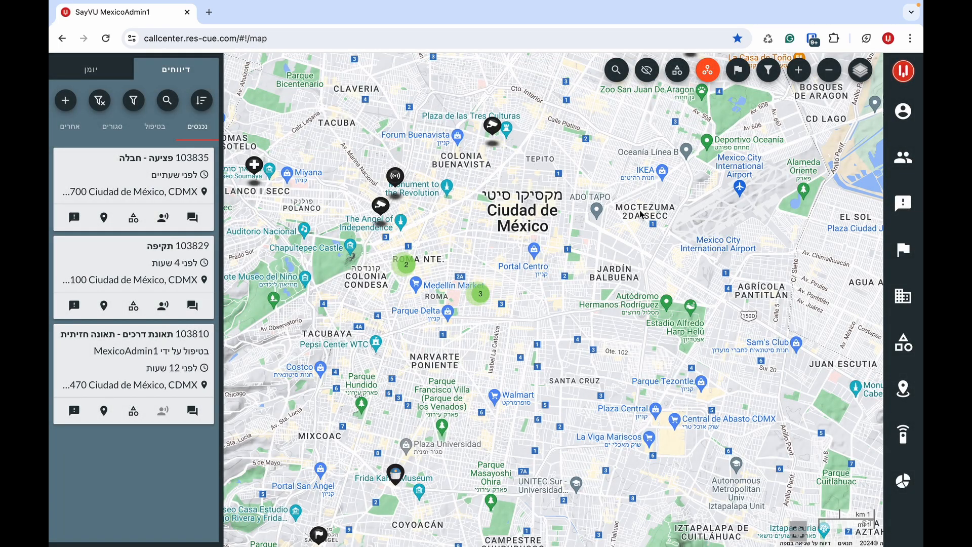
{"action": "left_click", "coordinate": [903, 158]}
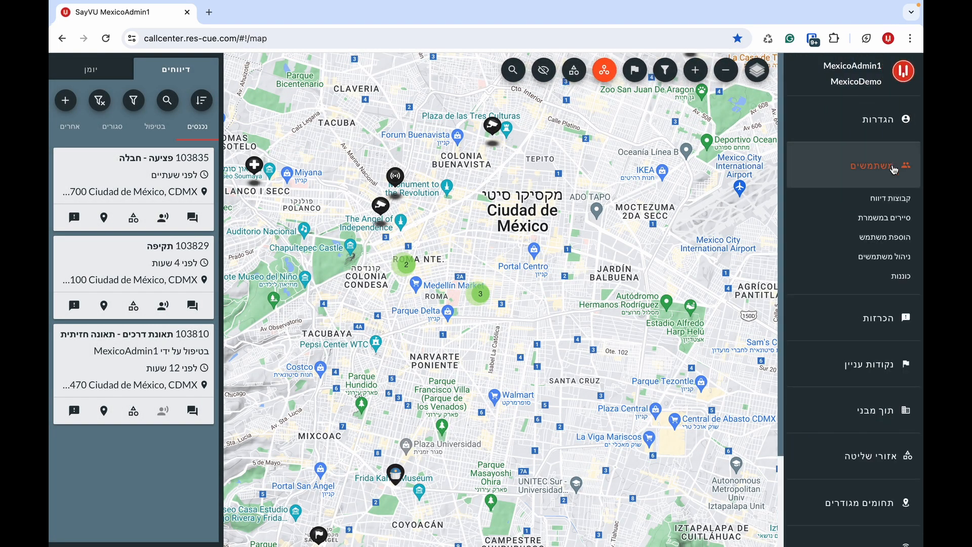
{"action": "left_click", "coordinate": [853, 256]}
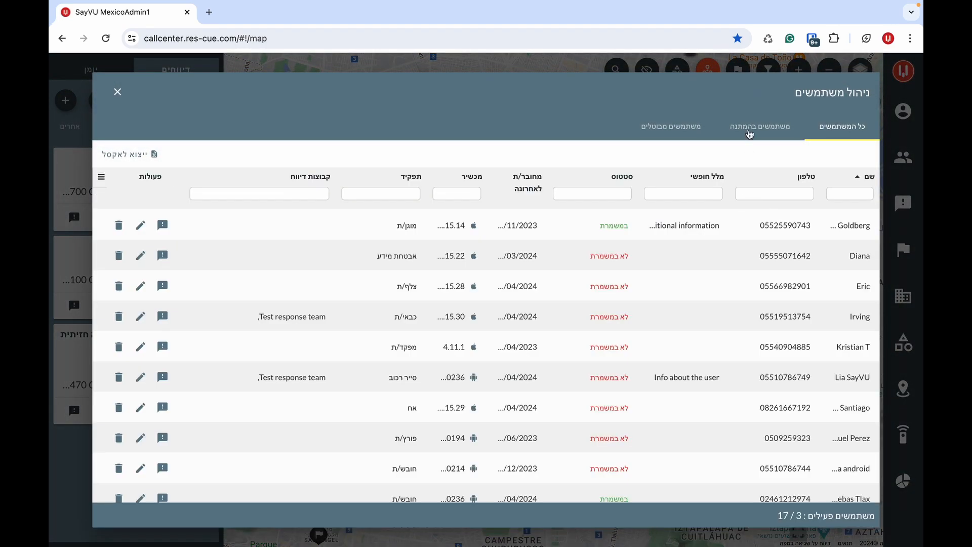
{"action": "left_click", "coordinate": [750, 133]}
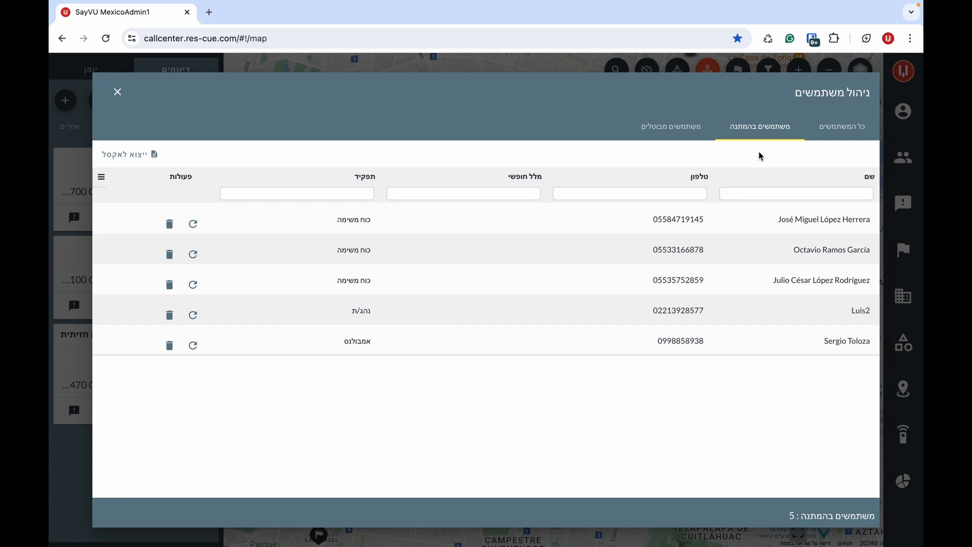
{"action": "left_click", "coordinate": [834, 133]}
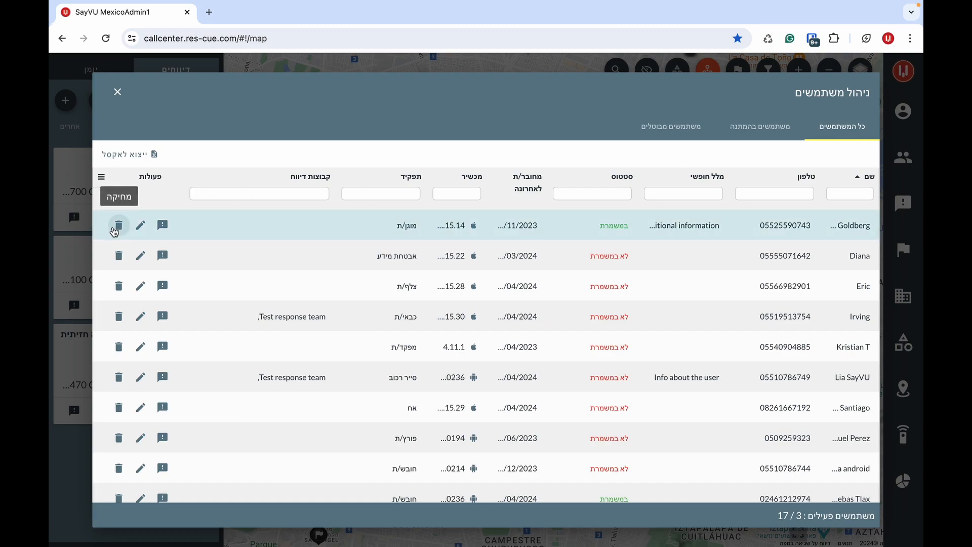
{"action": "left_click", "coordinate": [658, 131]}
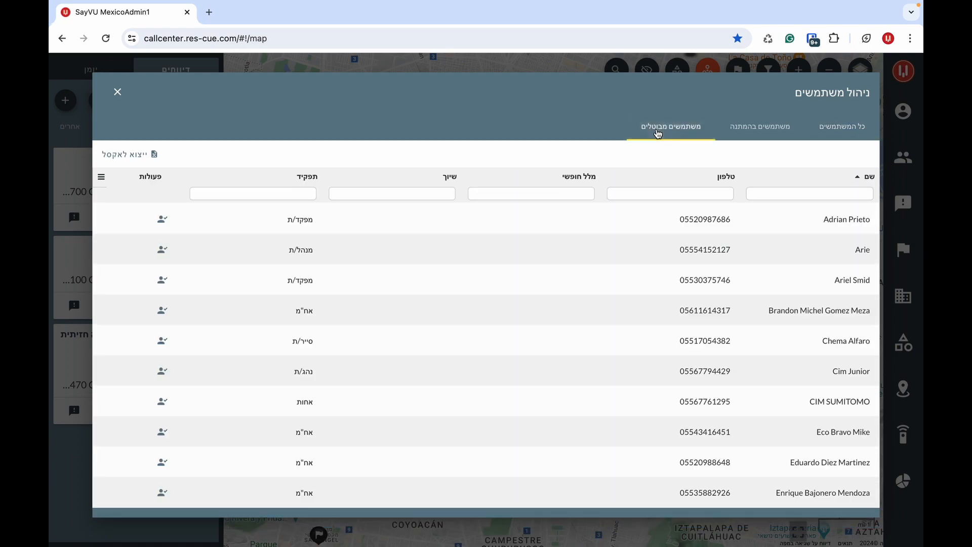
{"action": "left_click", "coordinate": [117, 94]}
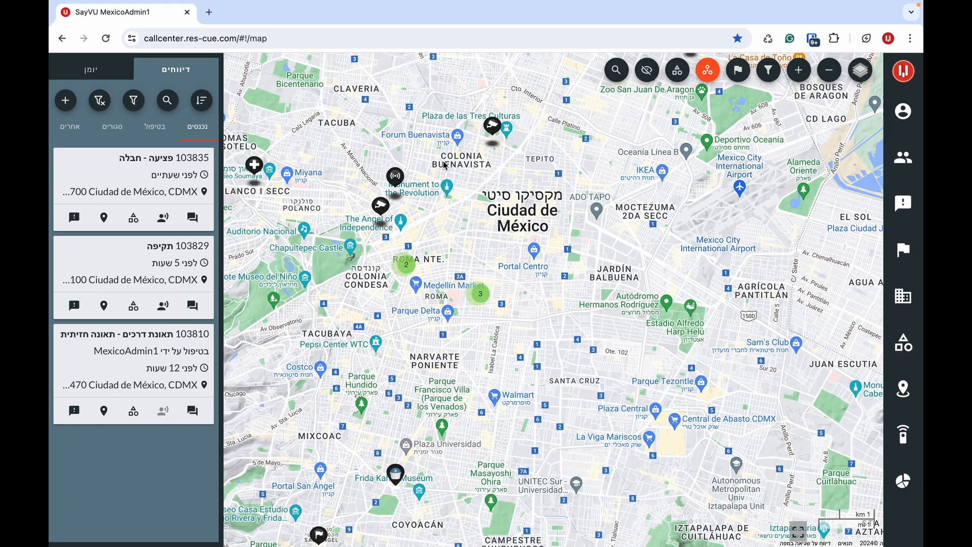
- Start a new reporting team on the reporting teams page named 'קבוצת פרמדיקים'
{"action": "left_click", "coordinate": [904, 157]}
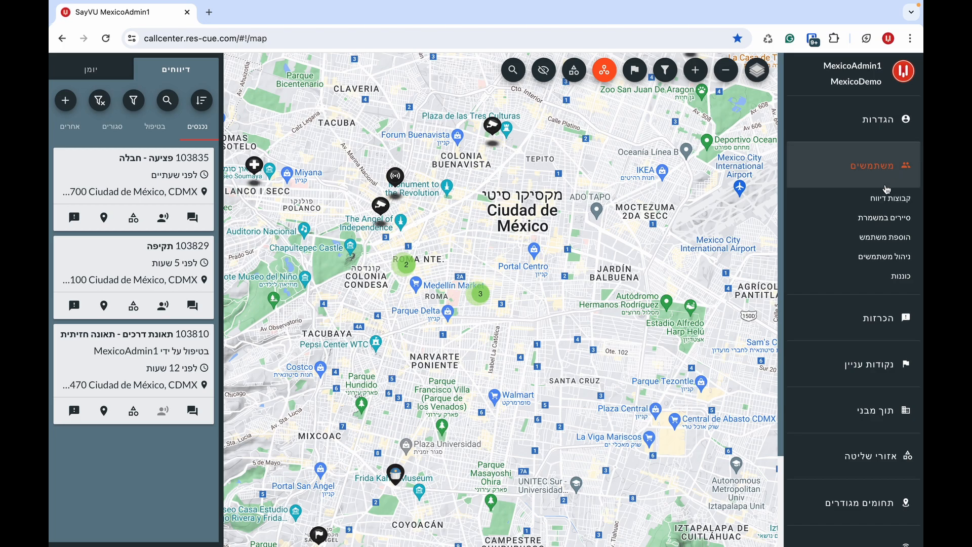
{"action": "left_click", "coordinate": [889, 201]}
{"action": "left_click", "coordinate": [499, 138]}
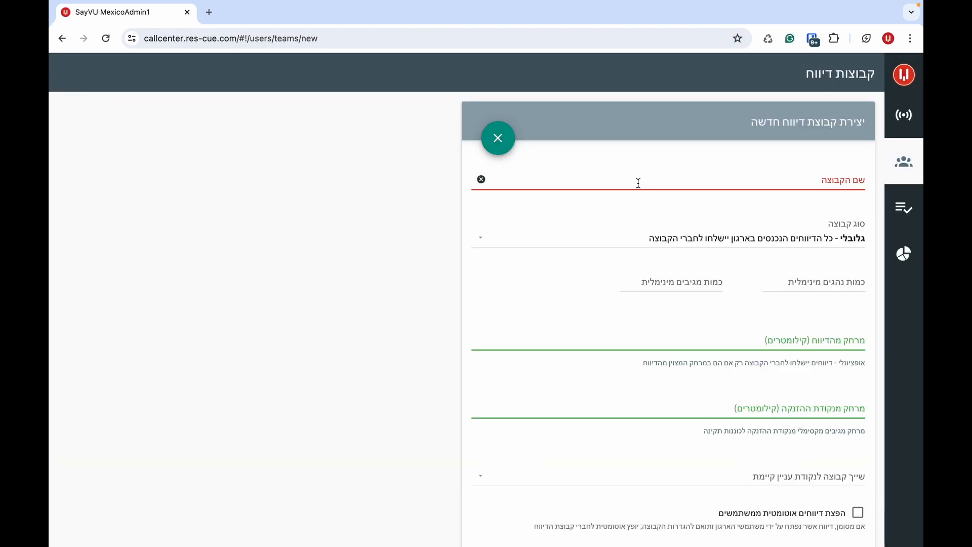
{"action": "left_click", "coordinate": [639, 182]}
{"action": "type", "text": "קבו"}
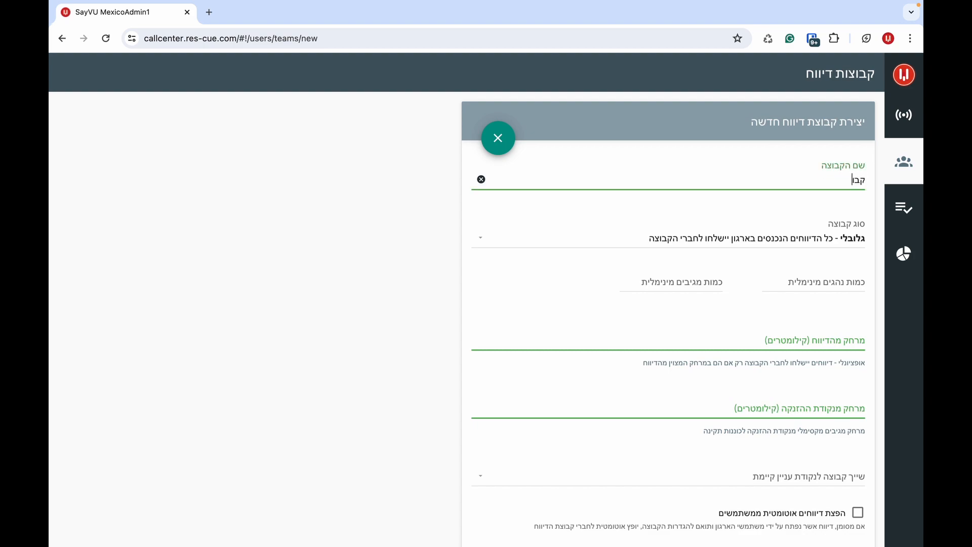
{"action": "type", "text": "צת פרמדיקים"}
{"action": "scroll", "coordinate": [623, 252], "scroll_direction": "down", "scroll_amount": 1}
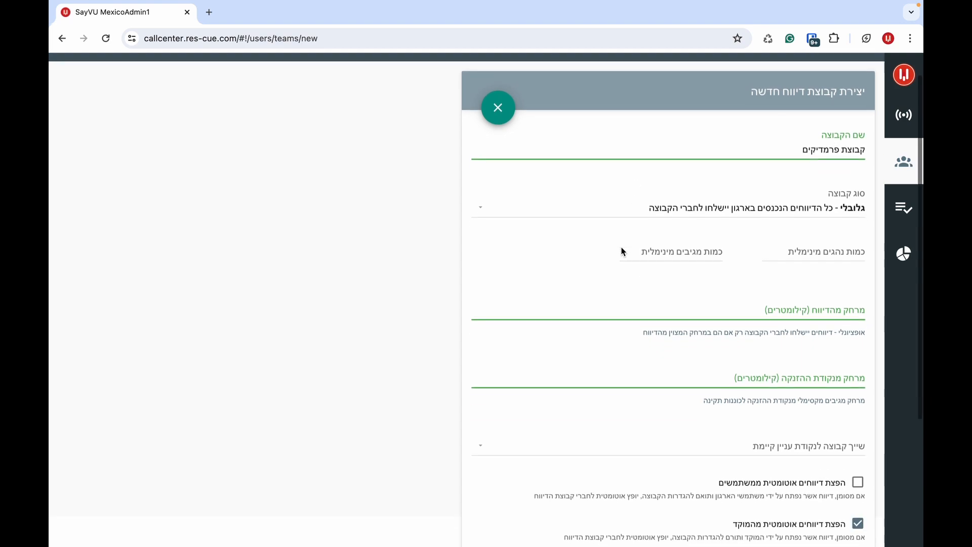
{"action": "left_click", "coordinate": [674, 208]}
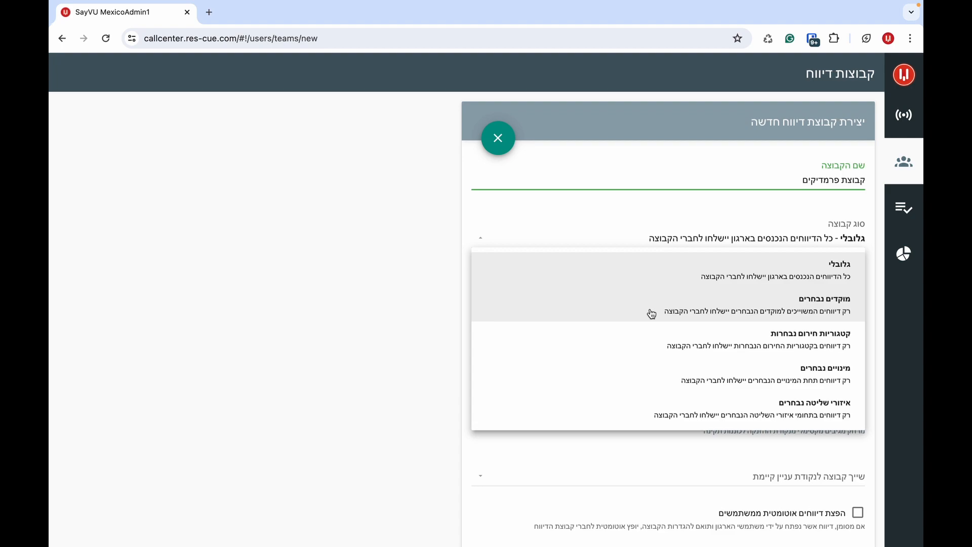
- Try the categories group type, selecting פציעה, חילוץ, אירוע חבלני and תאונת דרכים
{"action": "left_click", "coordinate": [653, 354]}
{"action": "left_click", "coordinate": [748, 243]}
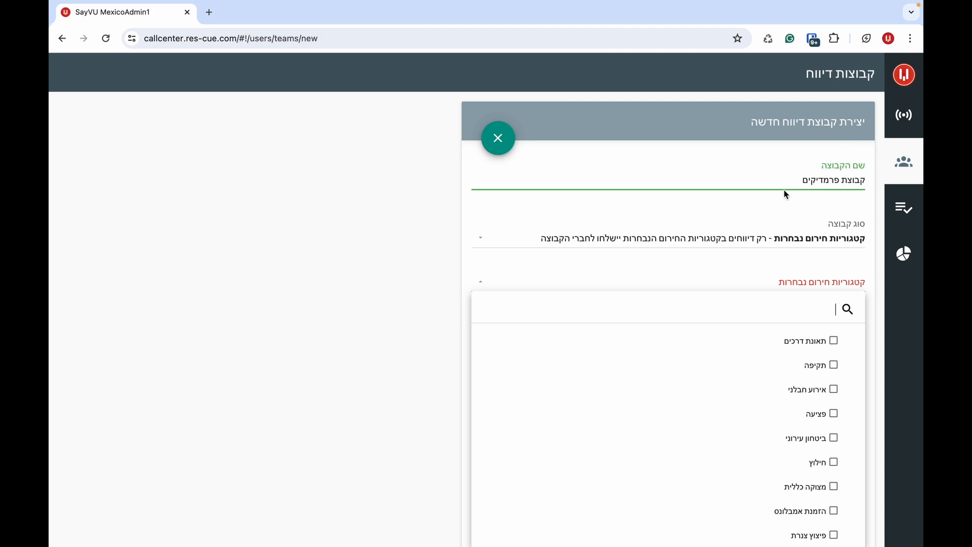
{"action": "left_click", "coordinate": [754, 421]}
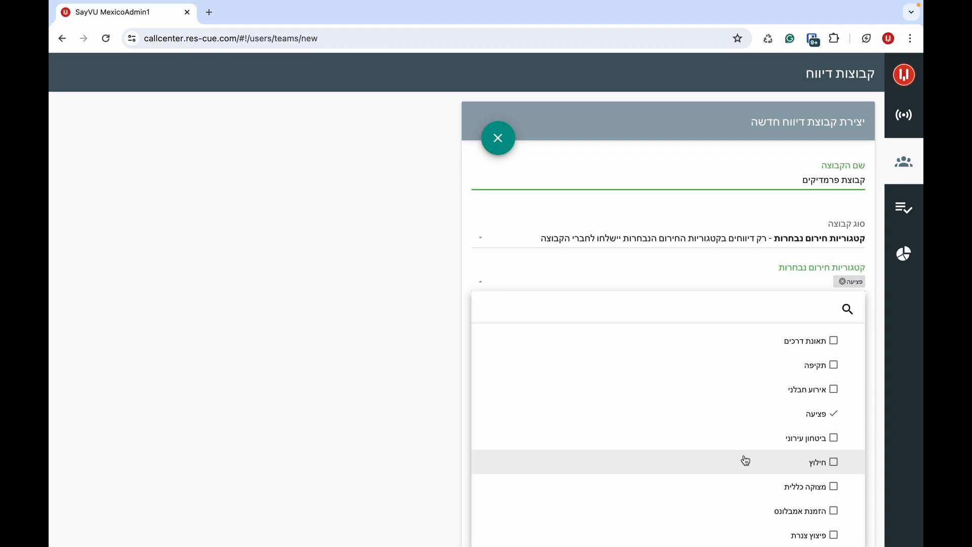
{"action": "left_click", "coordinate": [746, 461]}
{"action": "left_click", "coordinate": [756, 393]}
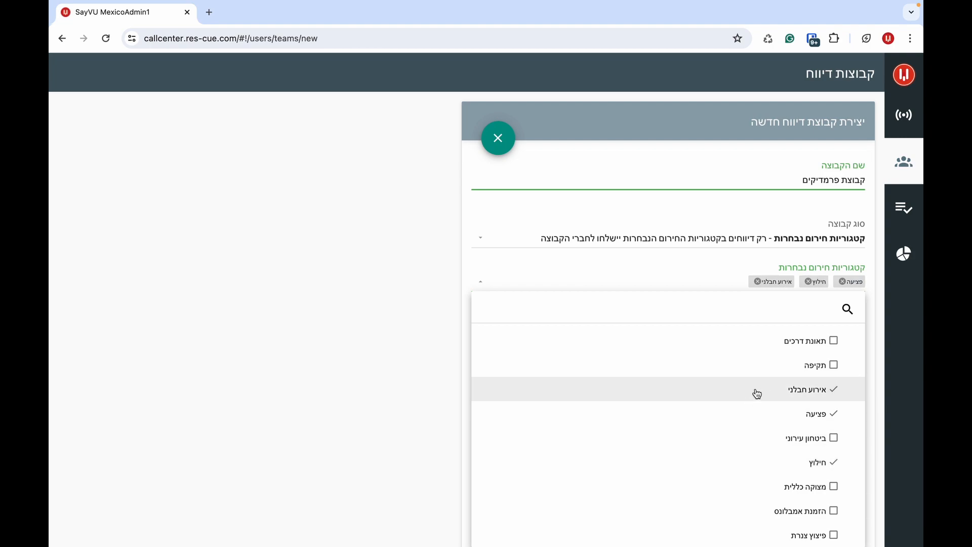
{"action": "left_click", "coordinate": [749, 345]}
{"action": "left_click", "coordinate": [677, 275]}
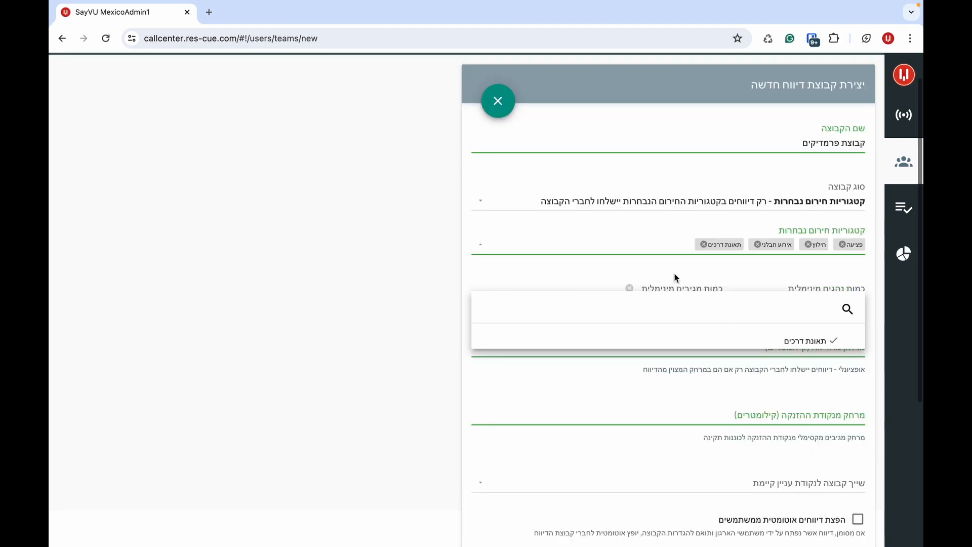
- Try the selected-subscriptions and control-regions group types, toggling Sergio HQ on and off
{"action": "left_click", "coordinate": [682, 208]}
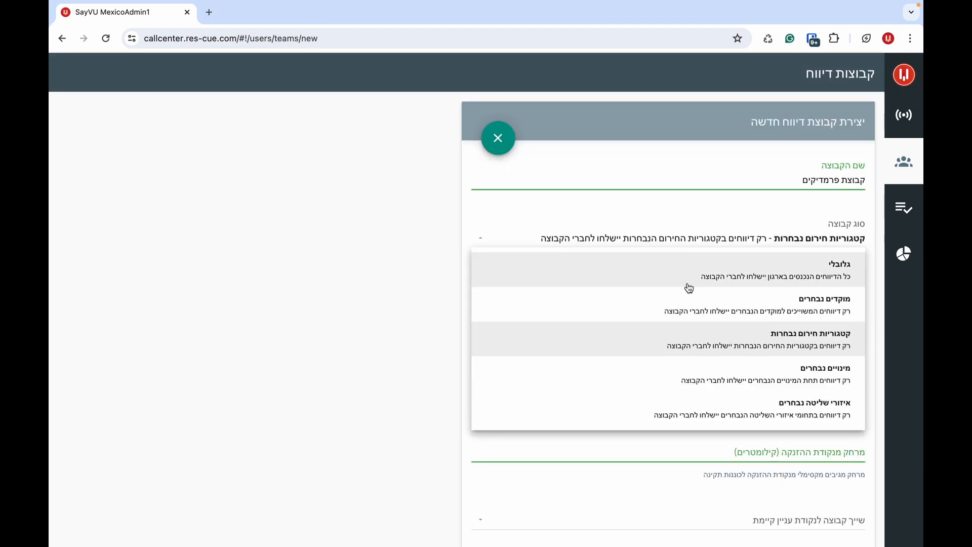
{"action": "left_click", "coordinate": [682, 372]}
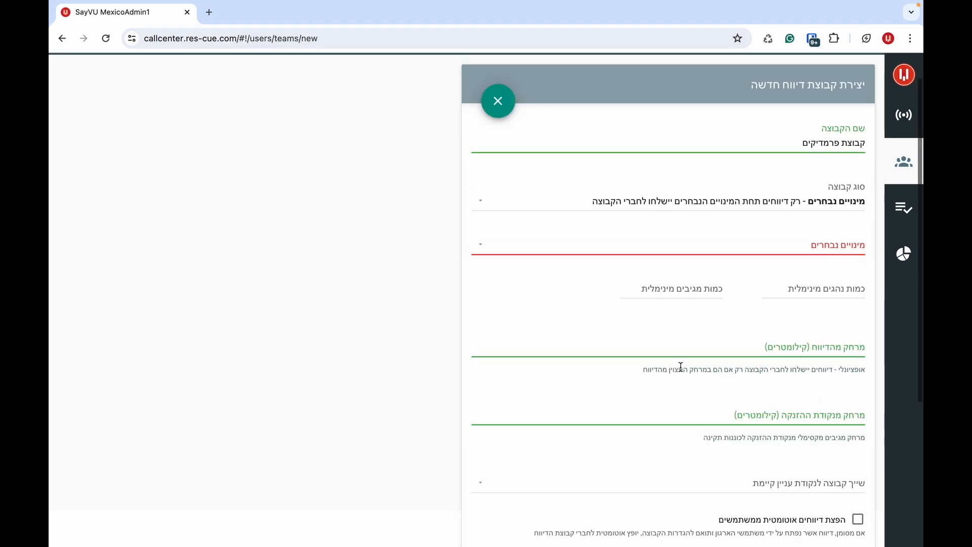
{"action": "left_click", "coordinate": [721, 250]}
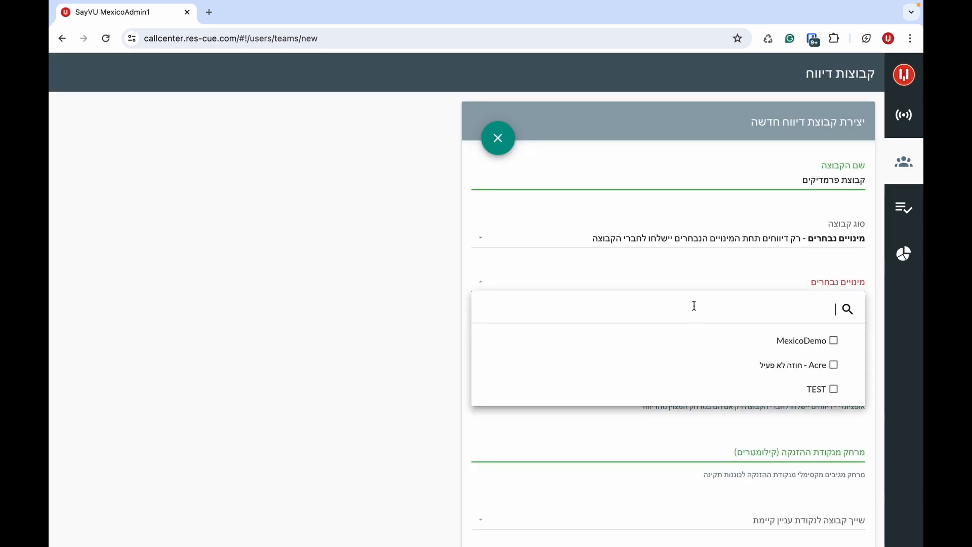
{"action": "left_click", "coordinate": [694, 284]}
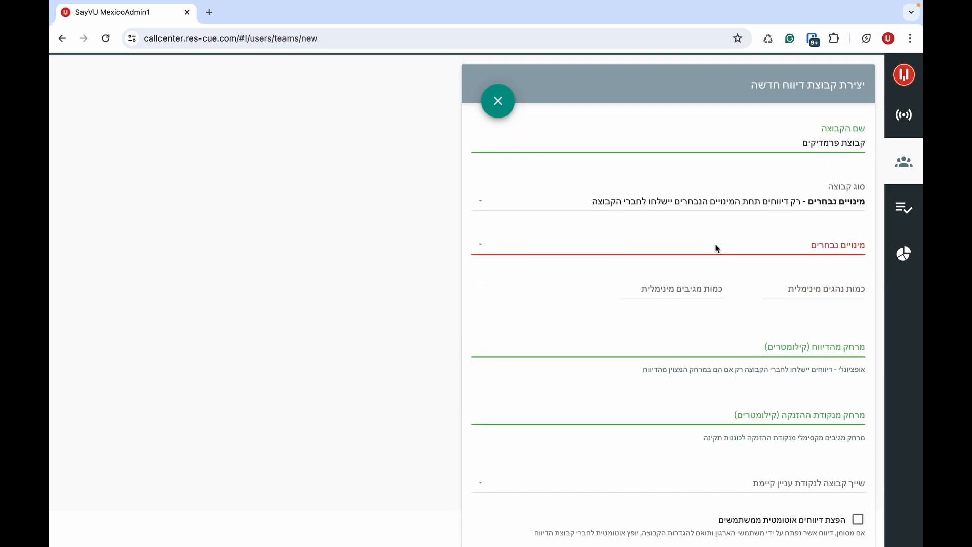
{"action": "left_click", "coordinate": [741, 202]}
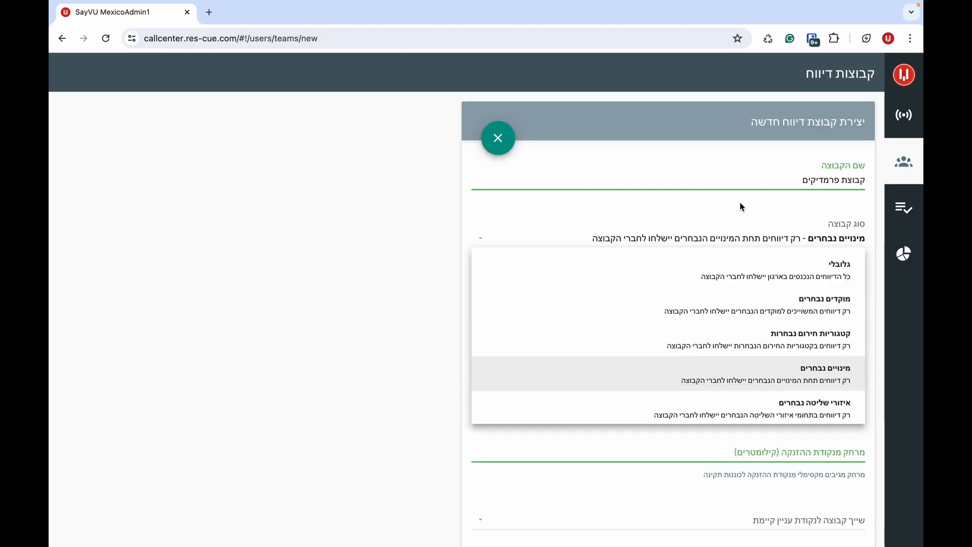
{"action": "left_click", "coordinate": [710, 404]}
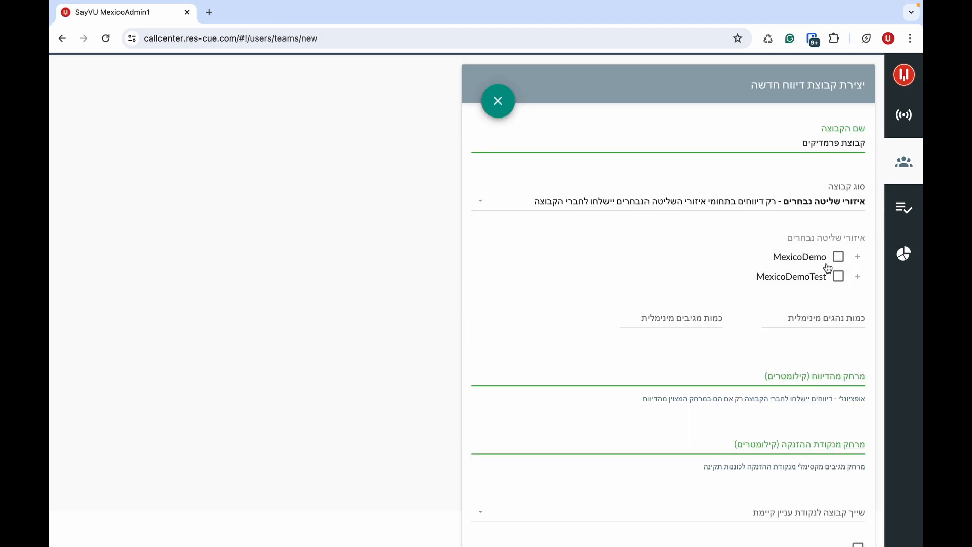
{"action": "left_click", "coordinate": [858, 257]}
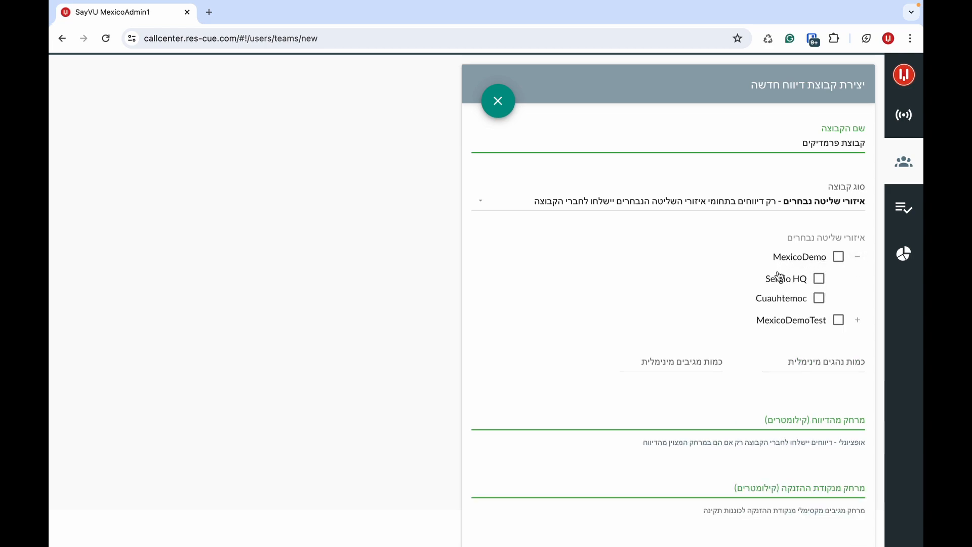
{"action": "left_click", "coordinate": [777, 283]}
{"action": "left_click", "coordinate": [779, 280]}
- Set the group type to Global with a 46 km report distance
{"action": "left_click", "coordinate": [780, 202]}
{"action": "left_click", "coordinate": [773, 268]}
{"action": "scroll", "coordinate": [773, 272], "scroll_direction": "down", "scroll_amount": 2}
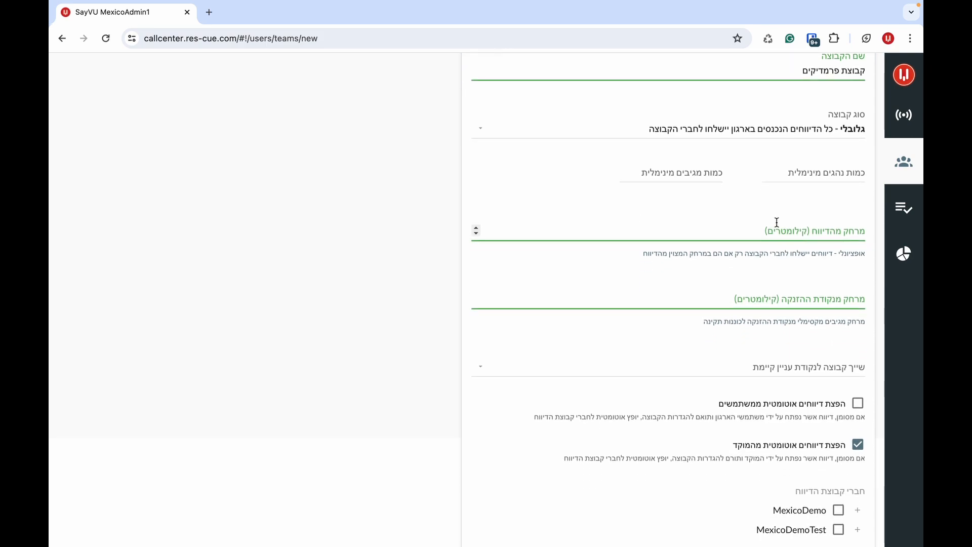
{"action": "left_click", "coordinate": [777, 222]}
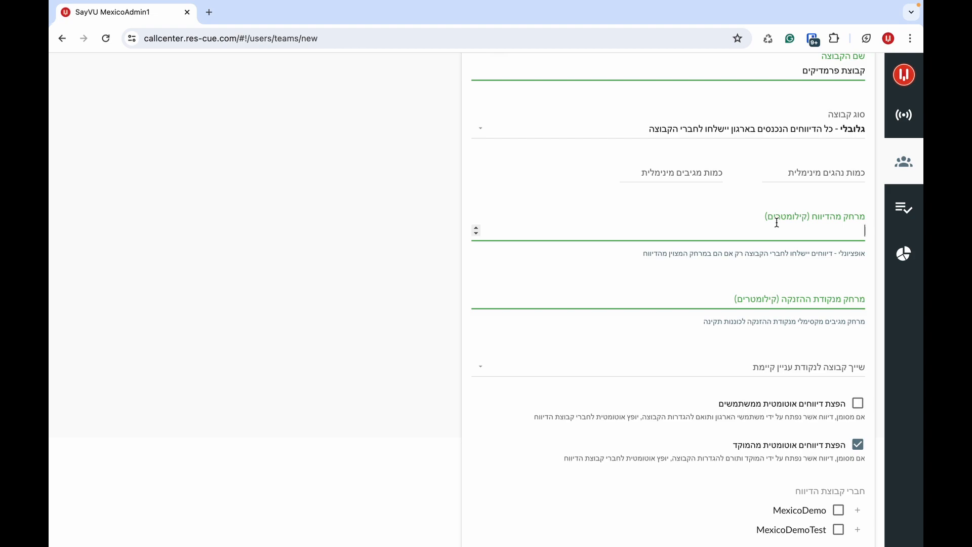
{"action": "type", "text": "50"}
{"action": "scroll", "coordinate": [788, 233], "scroll_direction": "down", "scroll_amount": 2}
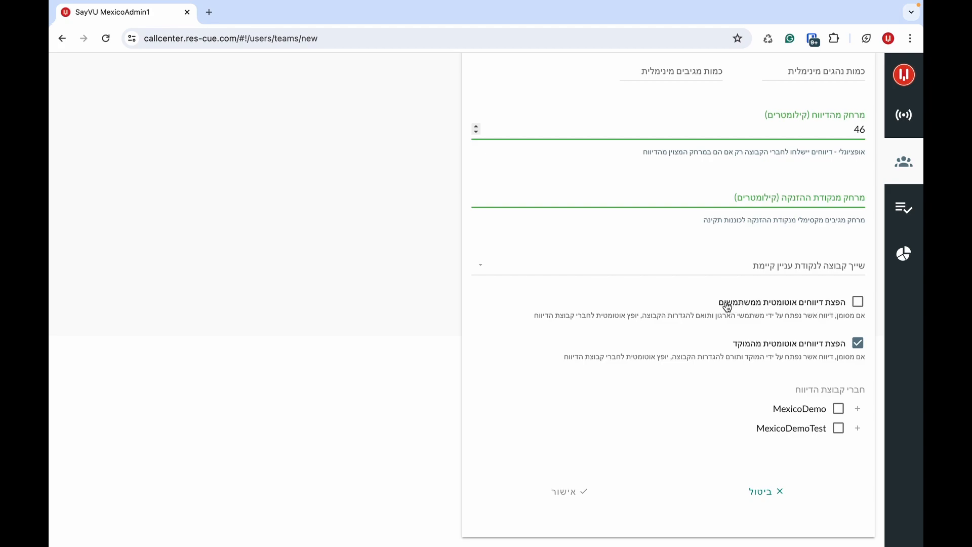
- Enable automatic distribution from users, add the first MexicoDemo member, and save the group
{"action": "left_click", "coordinate": [858, 302]}
{"action": "left_click", "coordinate": [857, 409]}
{"action": "left_click", "coordinate": [819, 431]}
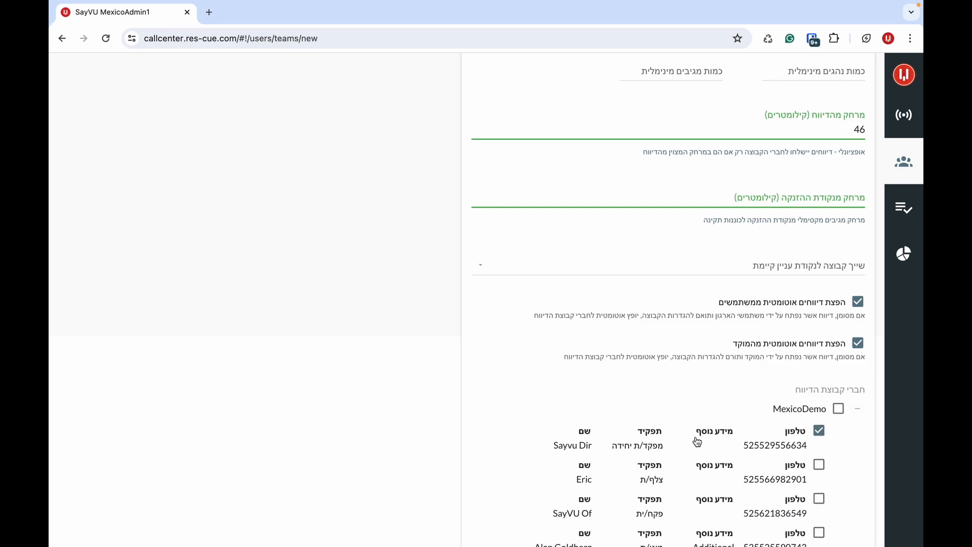
{"action": "scroll", "coordinate": [695, 439], "scroll_direction": "down", "scroll_amount": 4}
{"action": "scroll", "coordinate": [696, 440], "scroll_direction": "down", "scroll_amount": 5}
{"action": "left_click", "coordinate": [563, 493]}
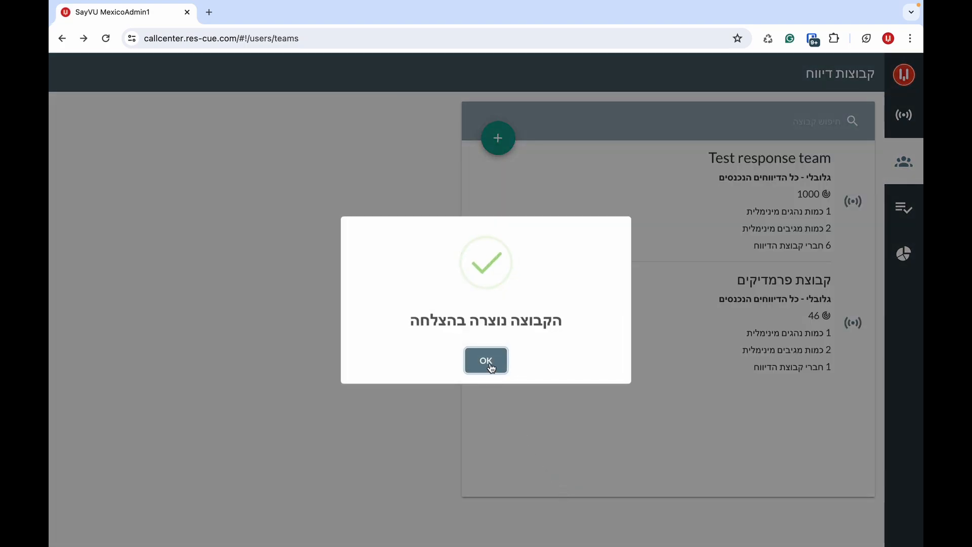
{"action": "left_click", "coordinate": [490, 367]}
{"action": "left_click", "coordinate": [899, 79]}
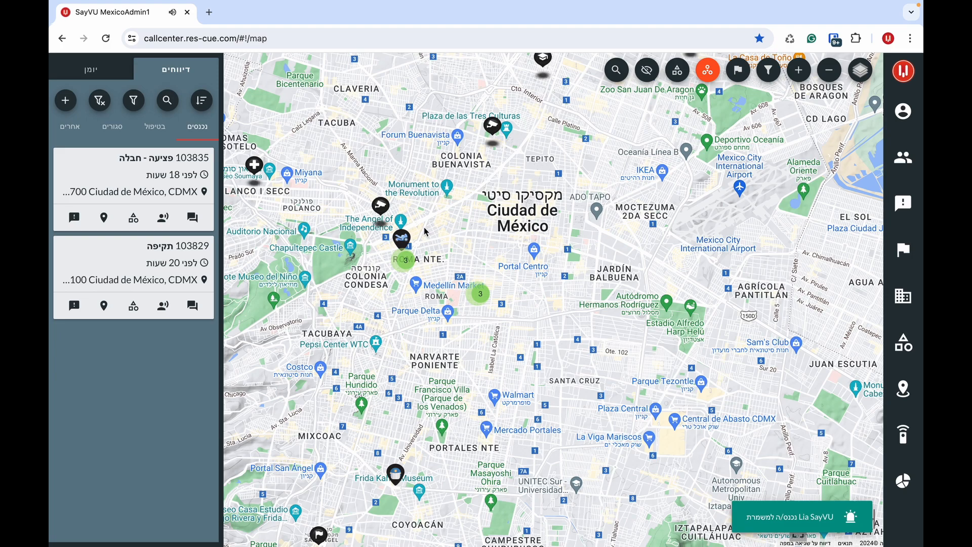
{"action": "left_click", "coordinate": [407, 241]}
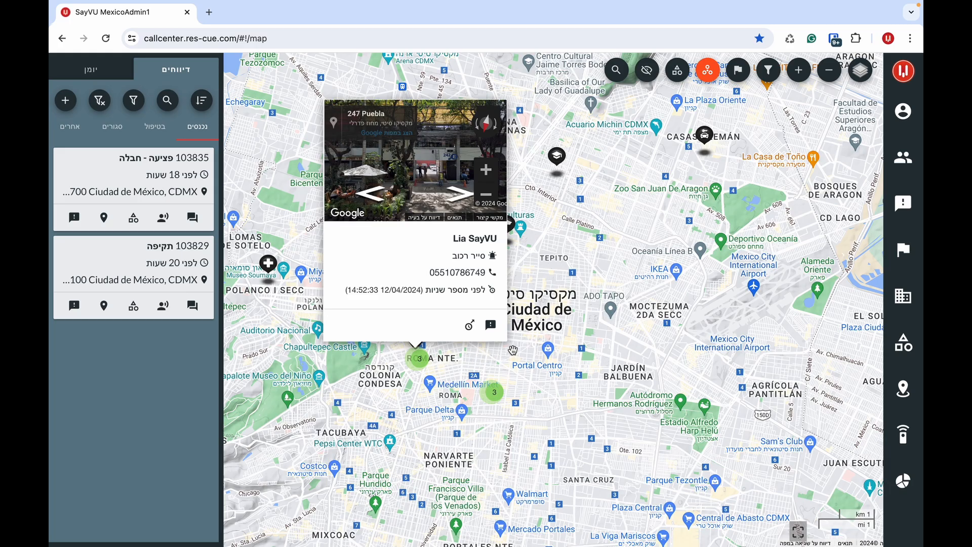
{"action": "left_click", "coordinate": [514, 351]}
{"action": "left_click_drag", "start_coordinate": [470, 326], "coordinate": [445, 217]}
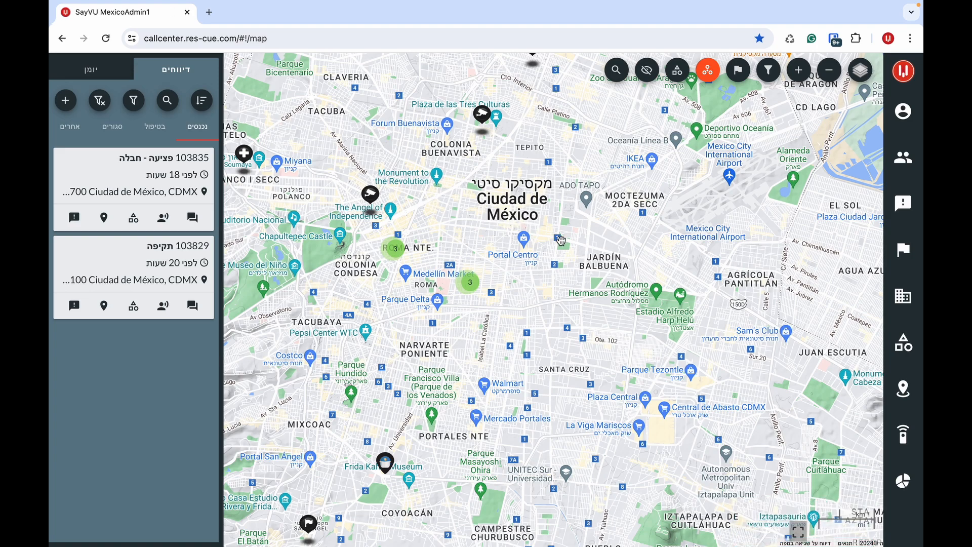
{"action": "left_click", "coordinate": [894, 162]}
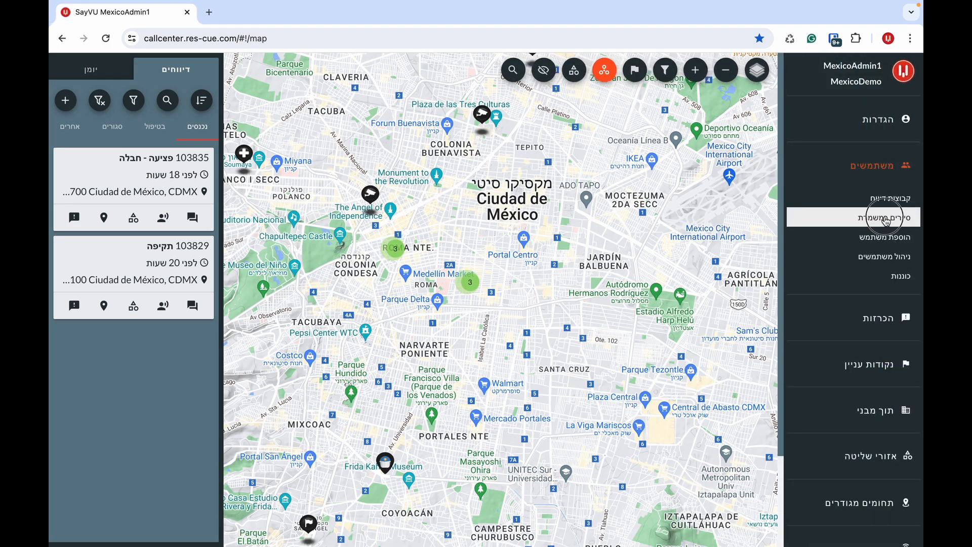
{"action": "left_click", "coordinate": [885, 219]}
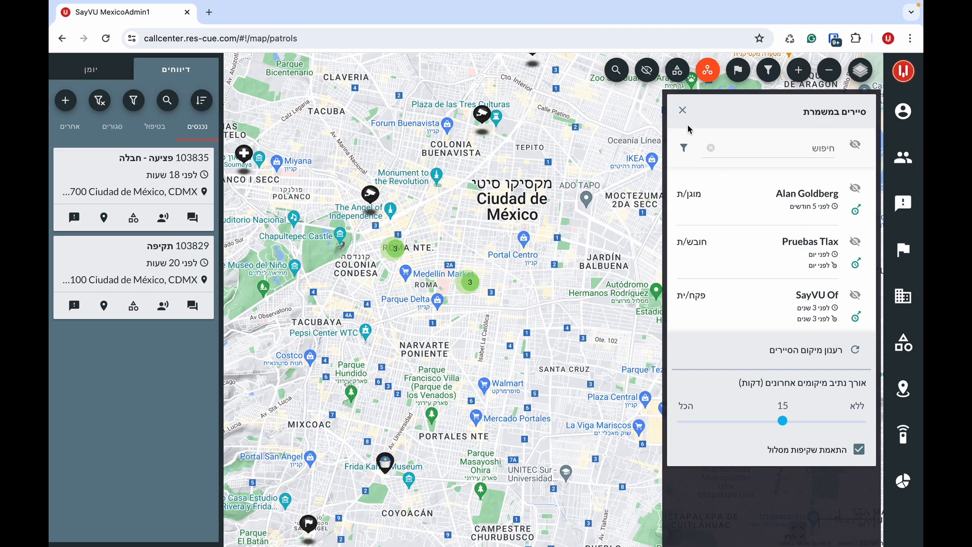
{"action": "left_click", "coordinate": [683, 110]}
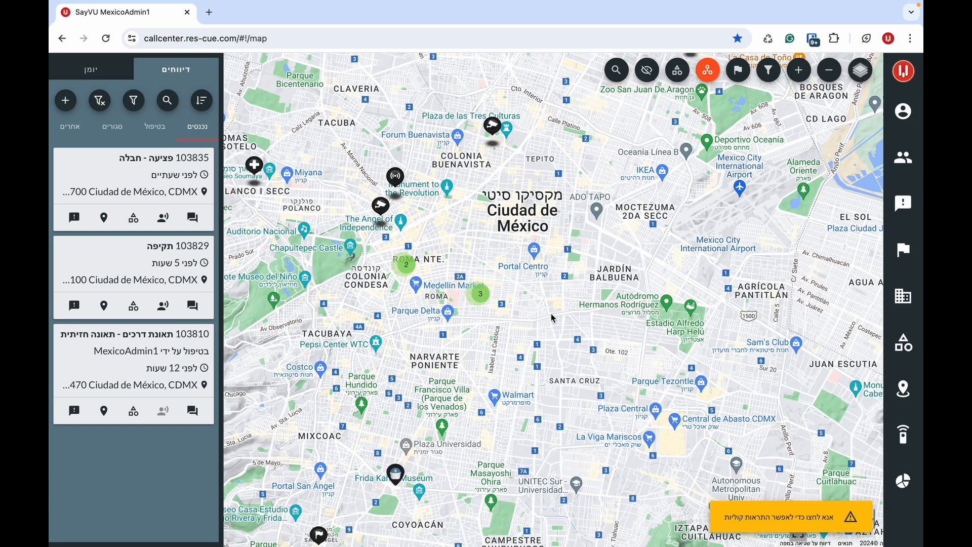
{"action": "left_click", "coordinate": [895, 209]}
{"action": "left_click", "coordinate": [881, 245]}
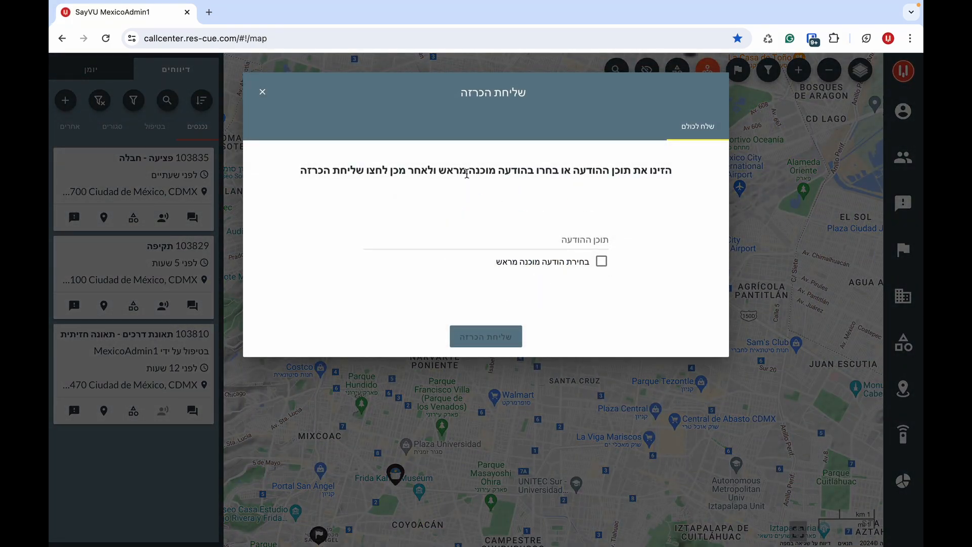
{"action": "left_click", "coordinate": [263, 92]}
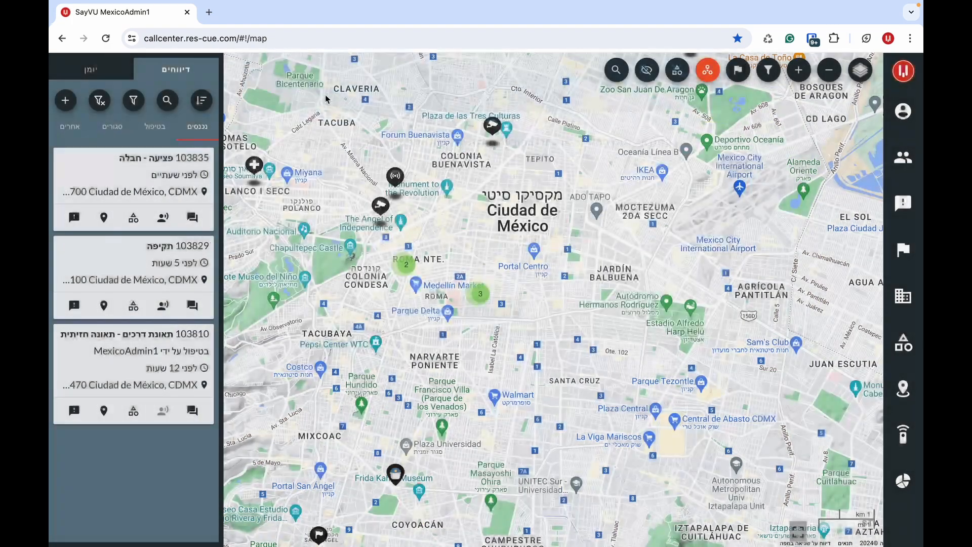
{"action": "left_click", "coordinate": [901, 204]}
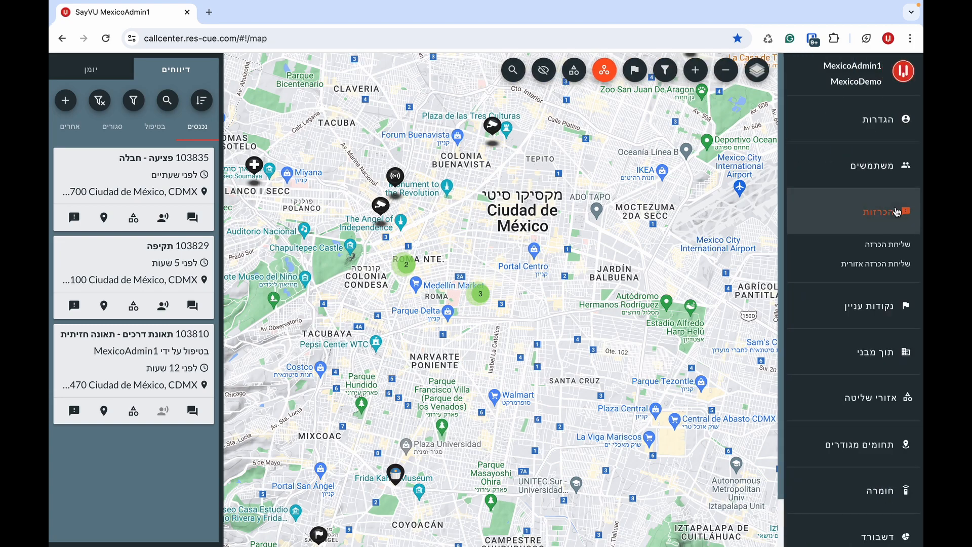
{"action": "left_click", "coordinate": [877, 265]}
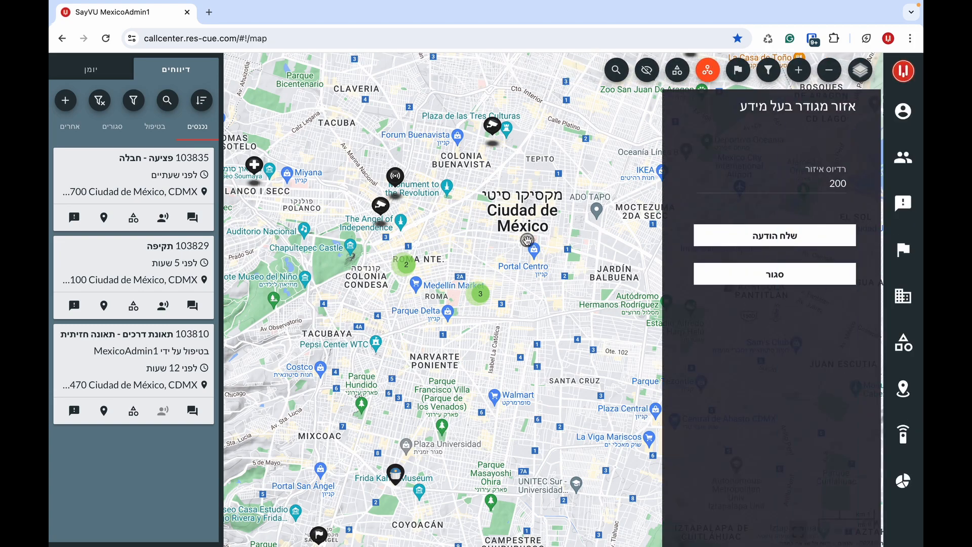
{"action": "left_click", "coordinate": [811, 183]}
{"action": "type", "text": "50"}
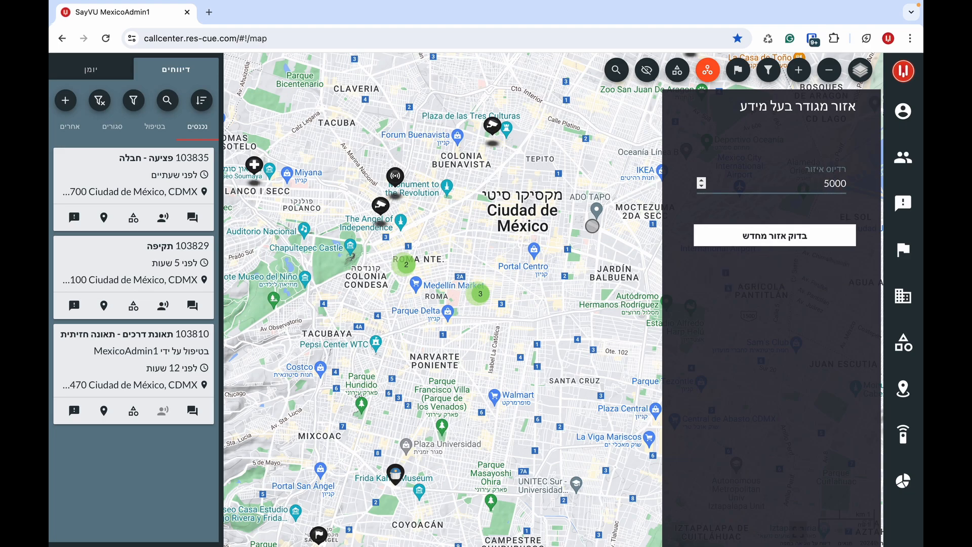
{"action": "left_click", "coordinate": [451, 224]}
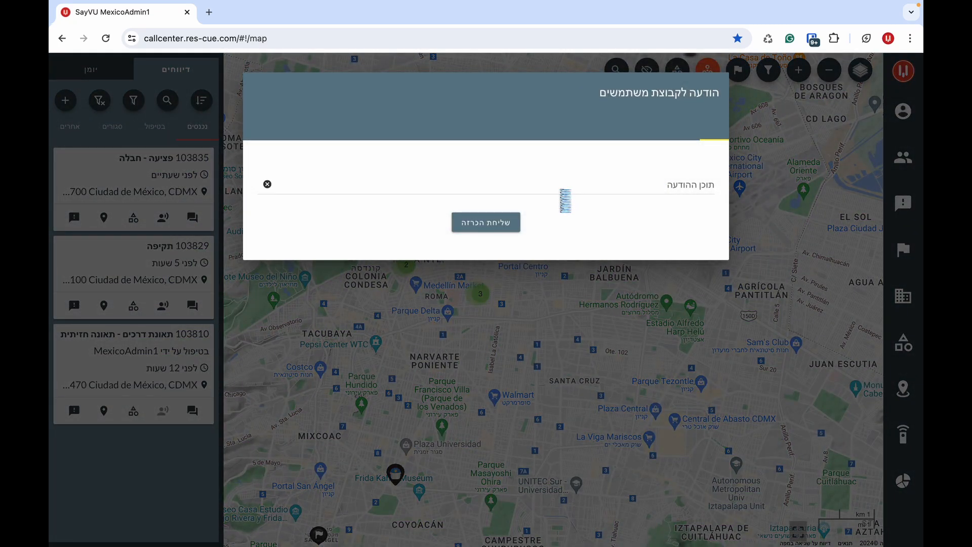
{"action": "left_click", "coordinate": [543, 181]}
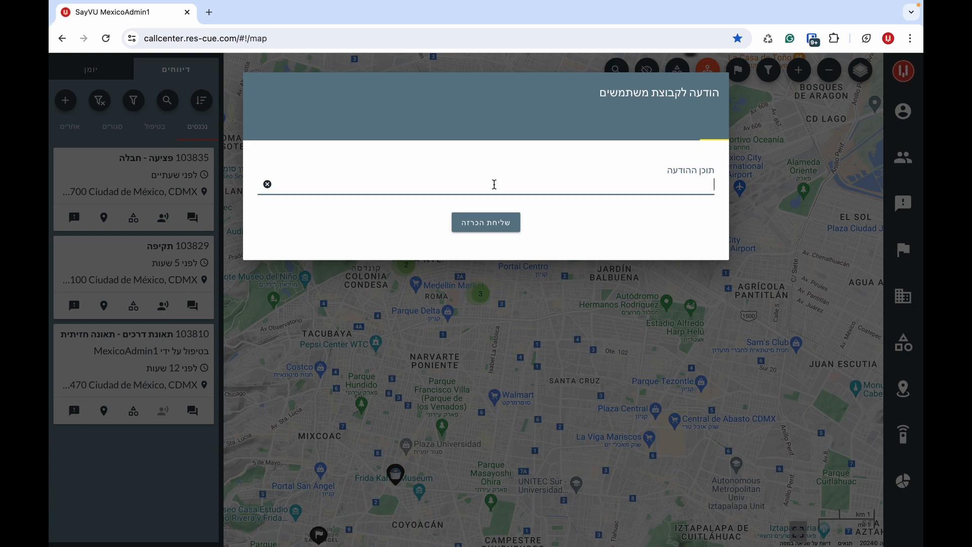
{"action": "left_click", "coordinate": [511, 223]}
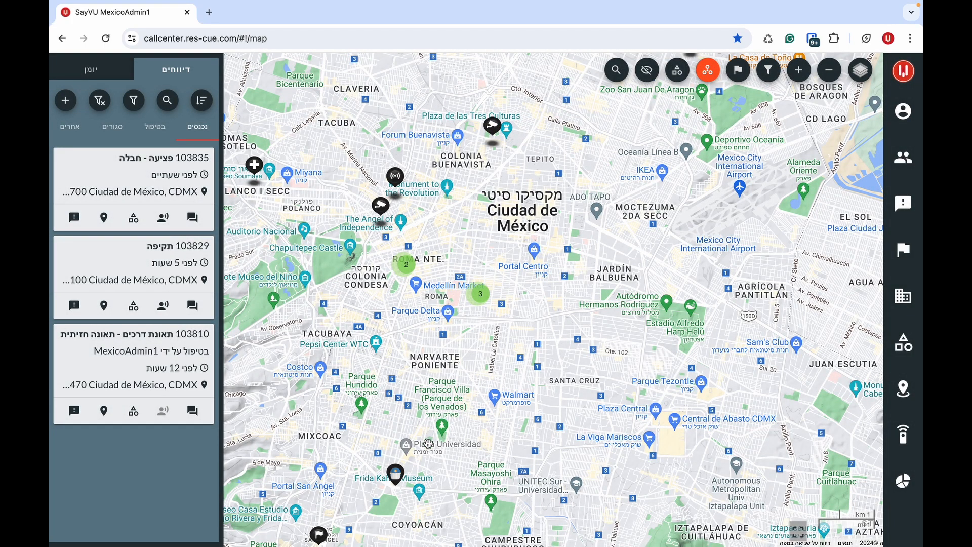
- Open a user marker near Coyoacán, start and cancel a message to them, then close it
{"action": "left_click", "coordinate": [398, 474]}
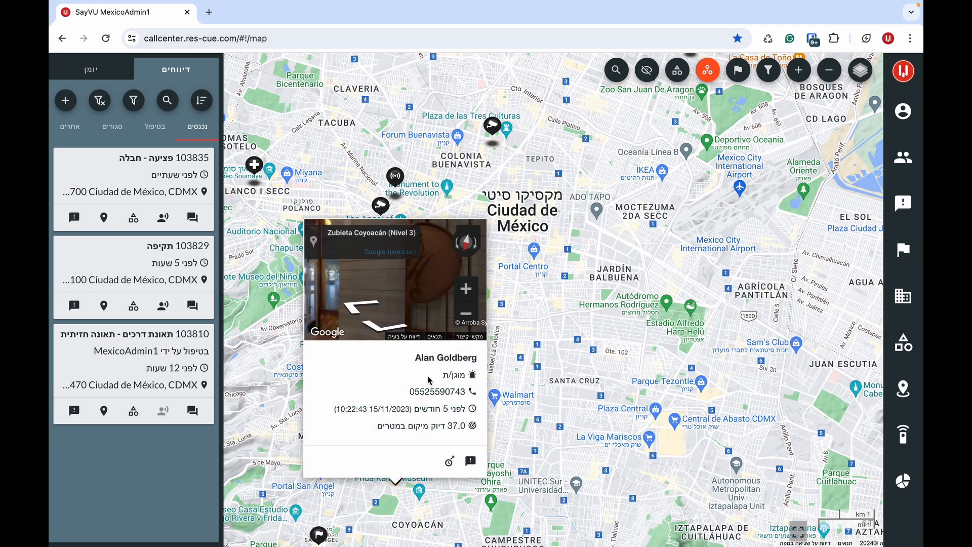
{"action": "left_click", "coordinate": [471, 462]}
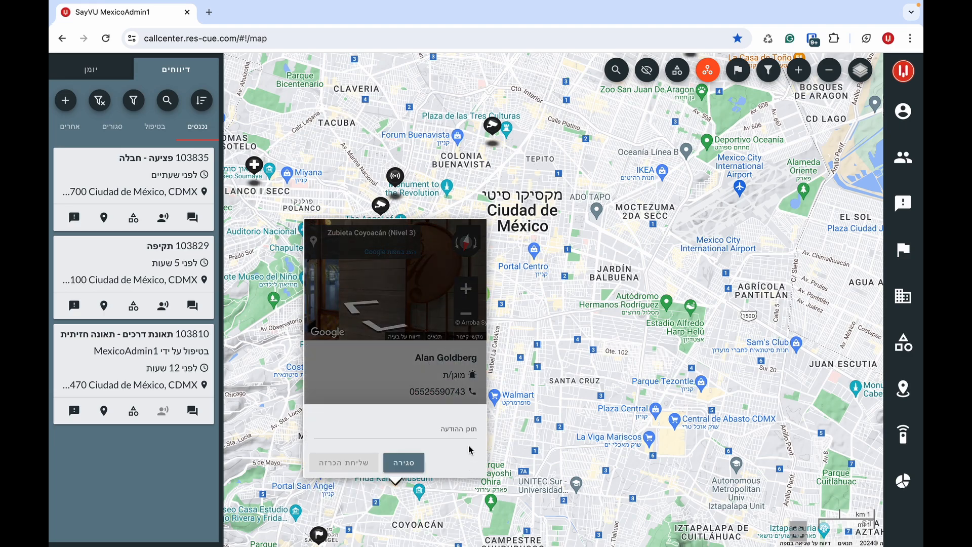
{"action": "left_click", "coordinate": [404, 462]}
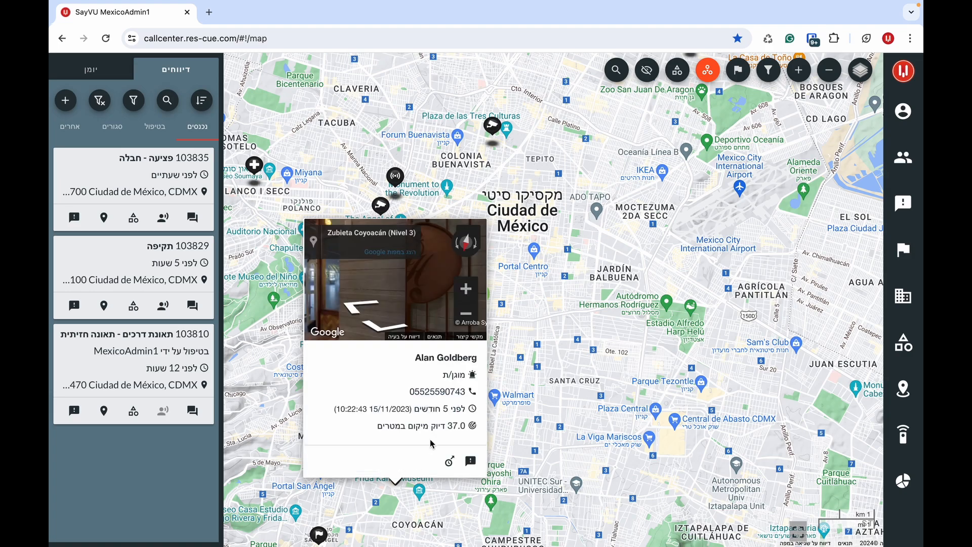
{"action": "left_click", "coordinate": [557, 358]}
- Open the camera point of interest, list its users, then close the message dialog and popup
{"action": "left_click", "coordinate": [381, 207]}
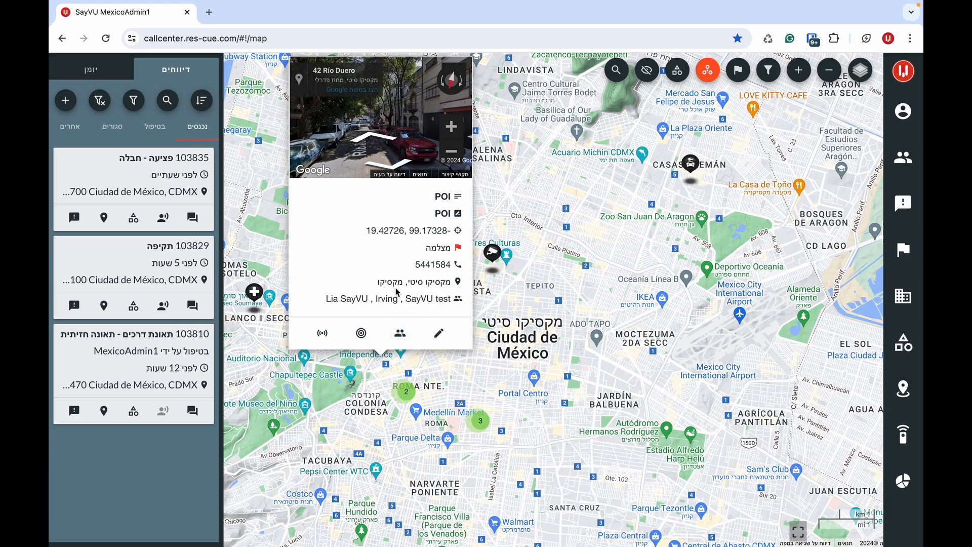
{"action": "left_click", "coordinate": [403, 333]}
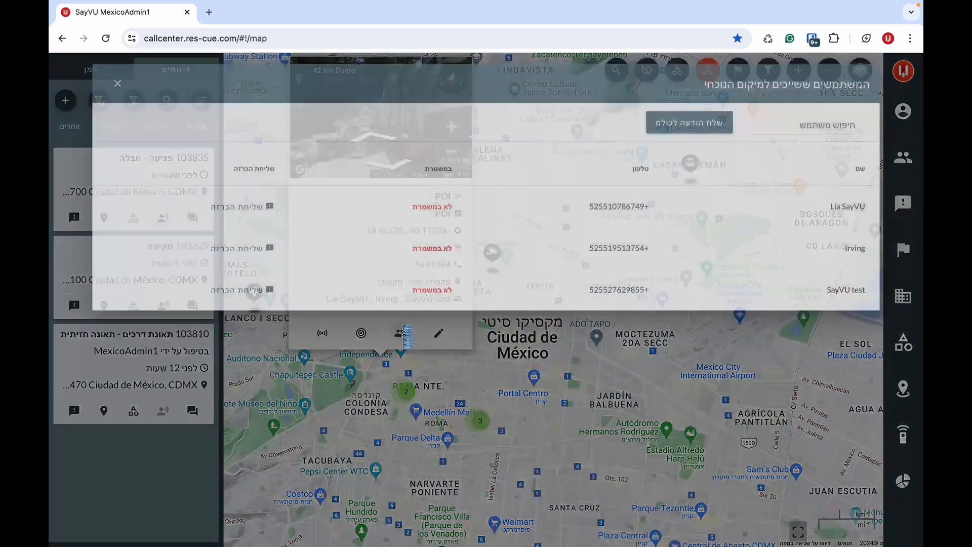
{"action": "left_click", "coordinate": [661, 133]}
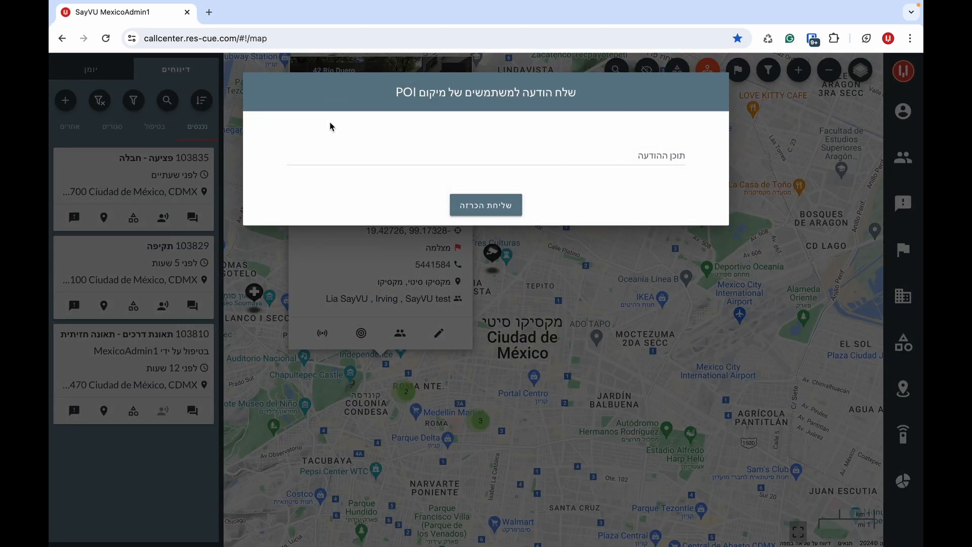
{"action": "left_click", "coordinate": [435, 233]}
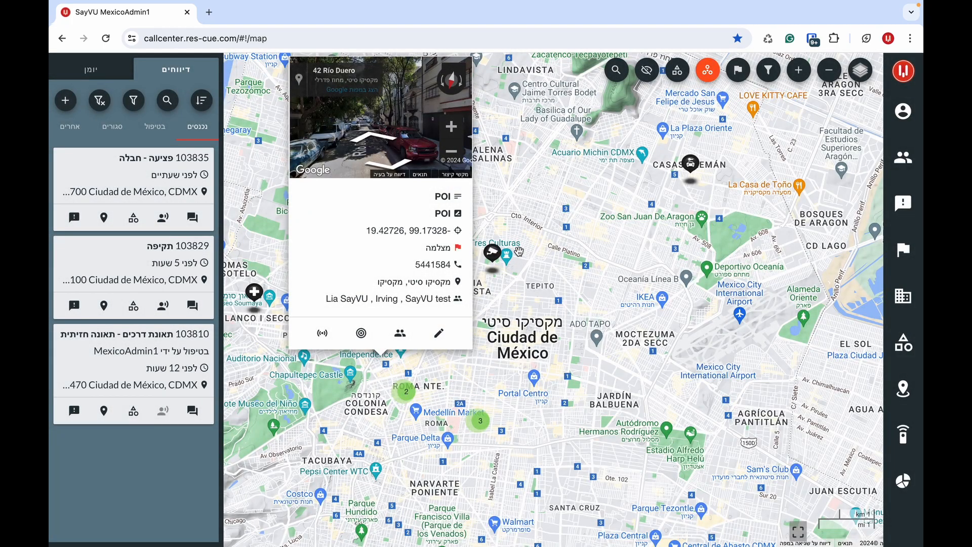
{"action": "left_click", "coordinate": [614, 129]}
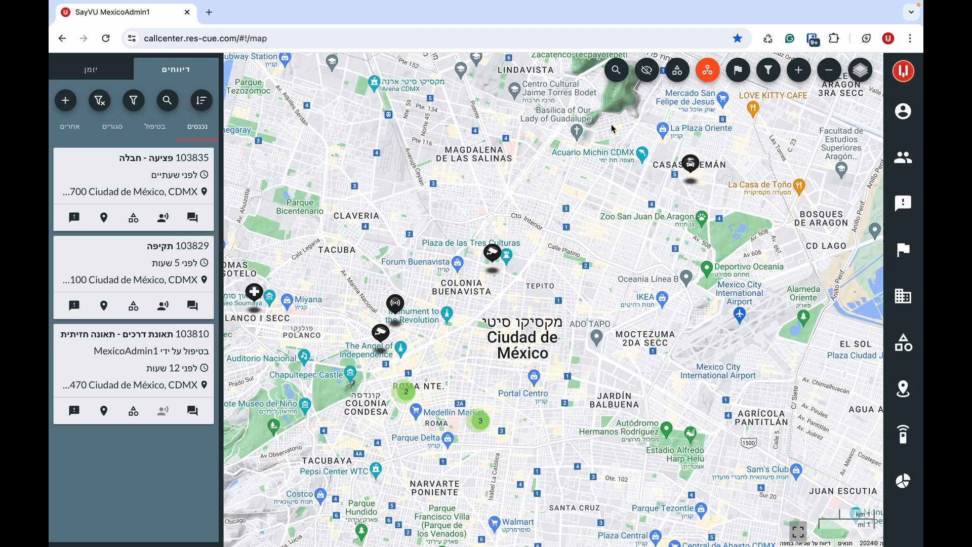
- Start a point of interest on the zoomed-in map named בית ספר אשכול, with a high-school description and phone number
{"action": "scroll", "coordinate": [545, 210], "scroll_direction": "up", "scroll_amount": 2}
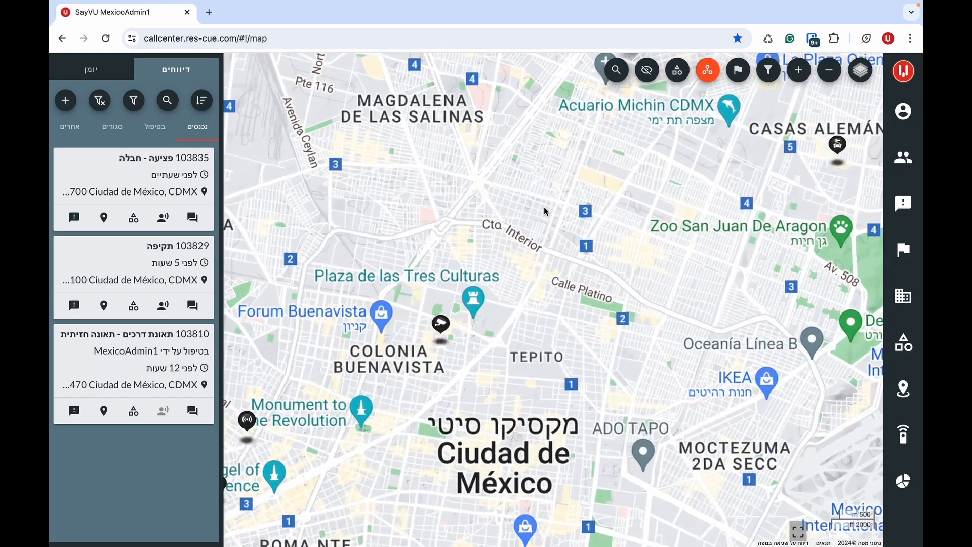
{"action": "scroll", "coordinate": [544, 210], "scroll_direction": "up", "scroll_amount": 3}
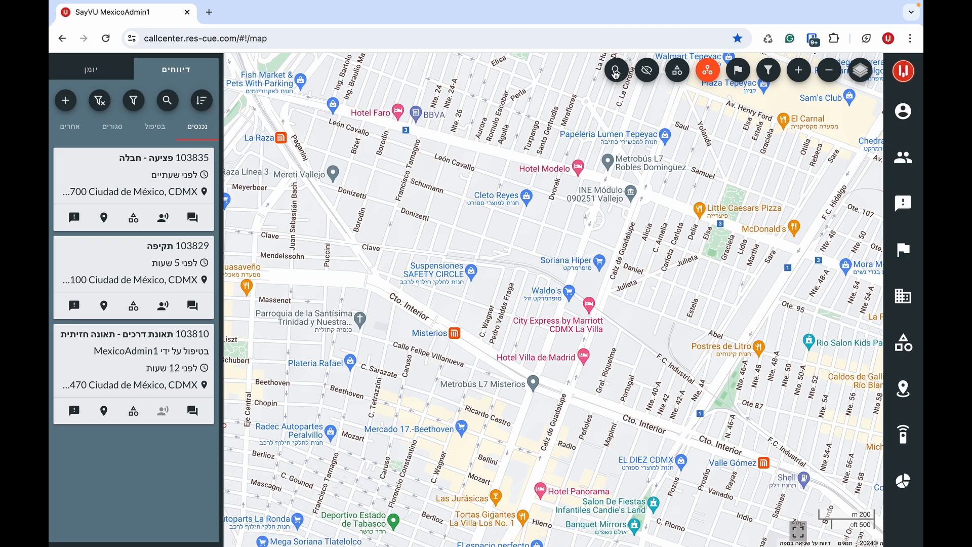
{"action": "right_click", "coordinate": [539, 228]}
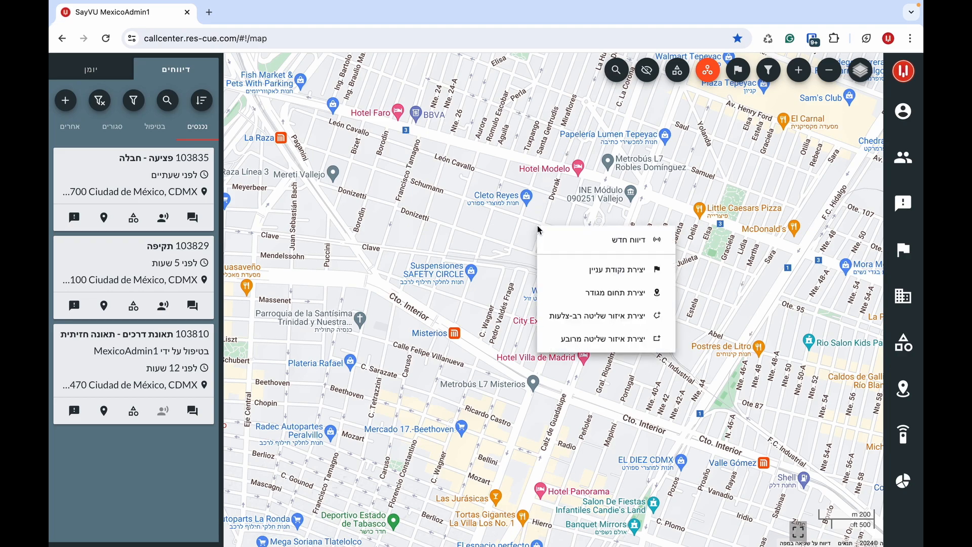
{"action": "left_click", "coordinate": [555, 266]}
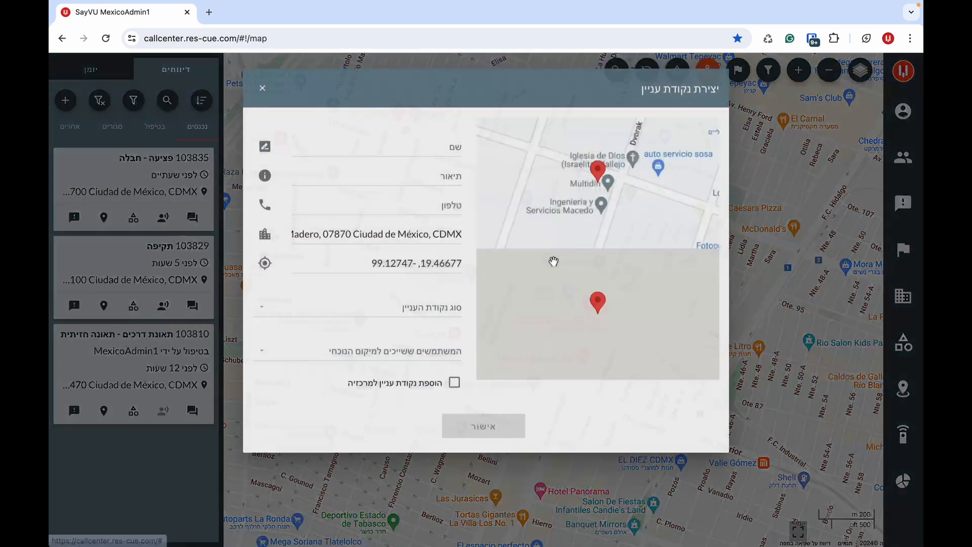
{"action": "left_click", "coordinate": [451, 150]}
{"action": "type", "text": "בית ספר אשכול"}
{"action": "left_click", "coordinate": [449, 182]}
{"action": "type", "text": "בית ספר"}
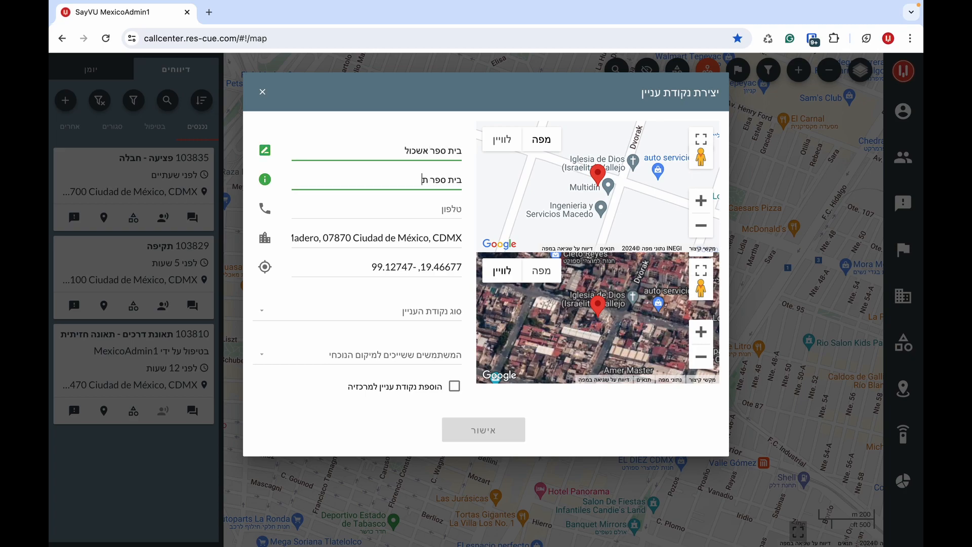
{"action": "left_click", "coordinate": [417, 209]}
{"action": "type", "text": "03359539"}
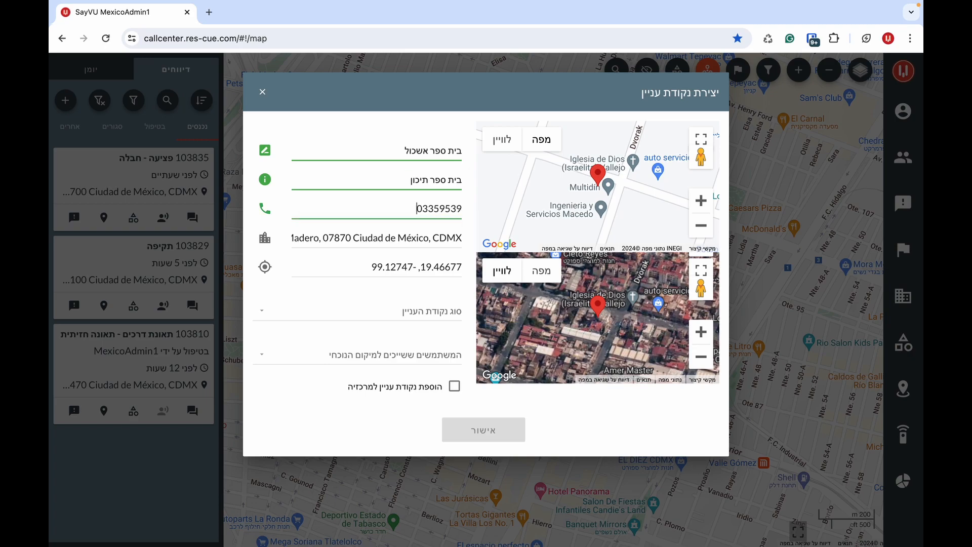
- Set the point's type to School, assign two users, and confirm its creation
{"action": "left_click", "coordinate": [396, 311]}
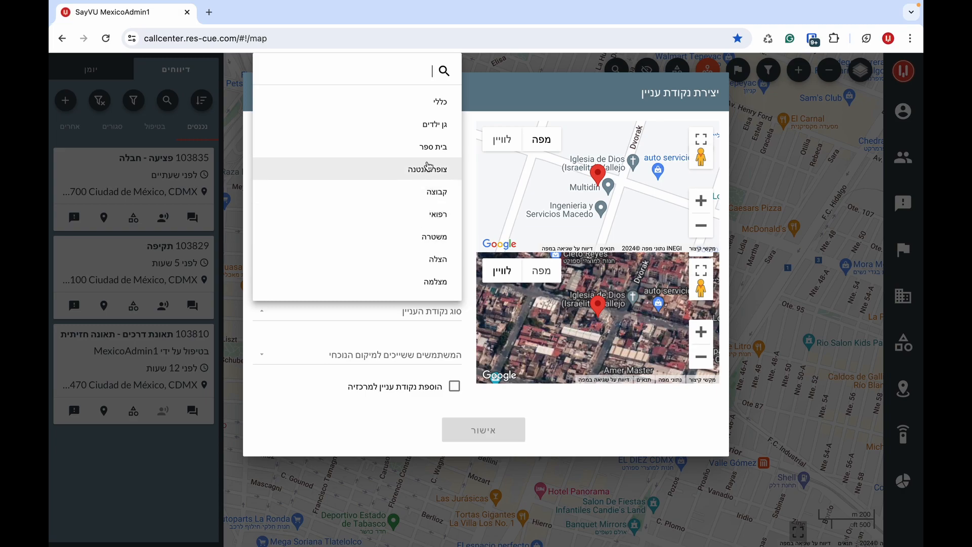
{"action": "left_click", "coordinate": [427, 147]}
{"action": "left_click", "coordinate": [394, 357]}
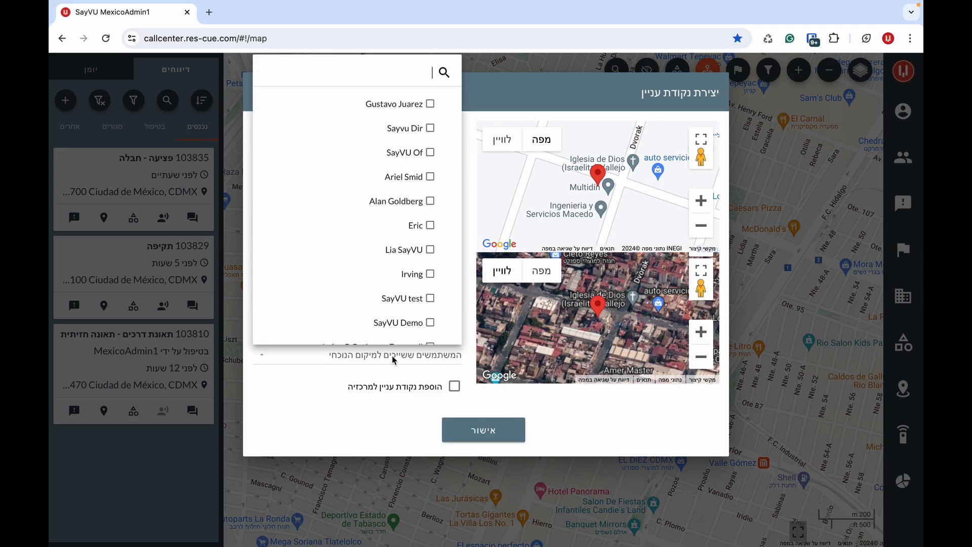
{"action": "left_click", "coordinate": [404, 248]}
{"action": "left_click", "coordinate": [403, 212]}
{"action": "left_click", "coordinate": [346, 416]}
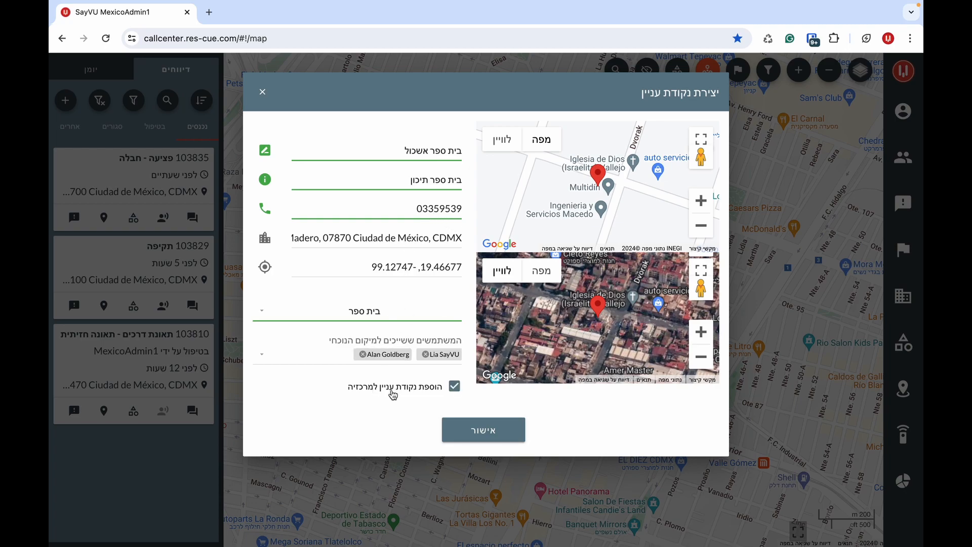
{"action": "left_click", "coordinate": [467, 425]}
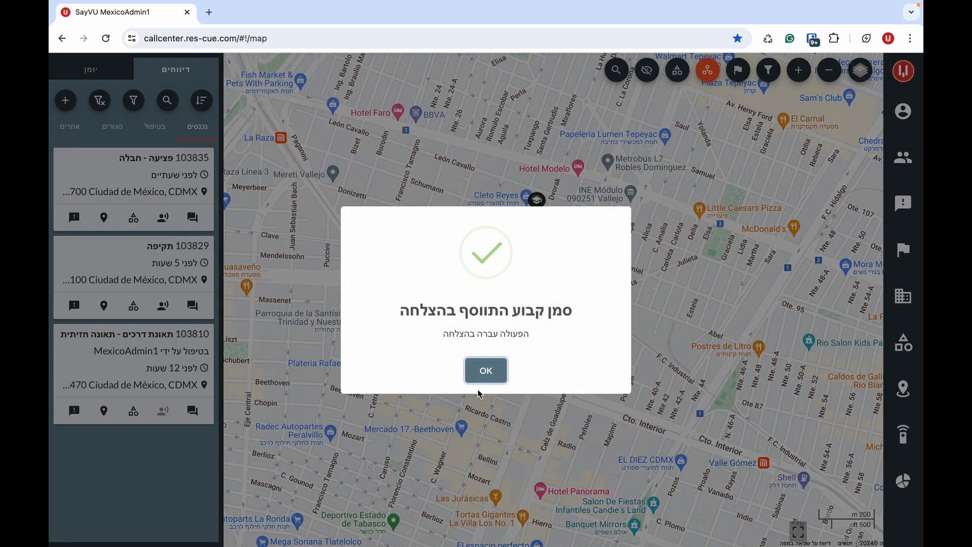
{"action": "left_click", "coordinate": [484, 372]}
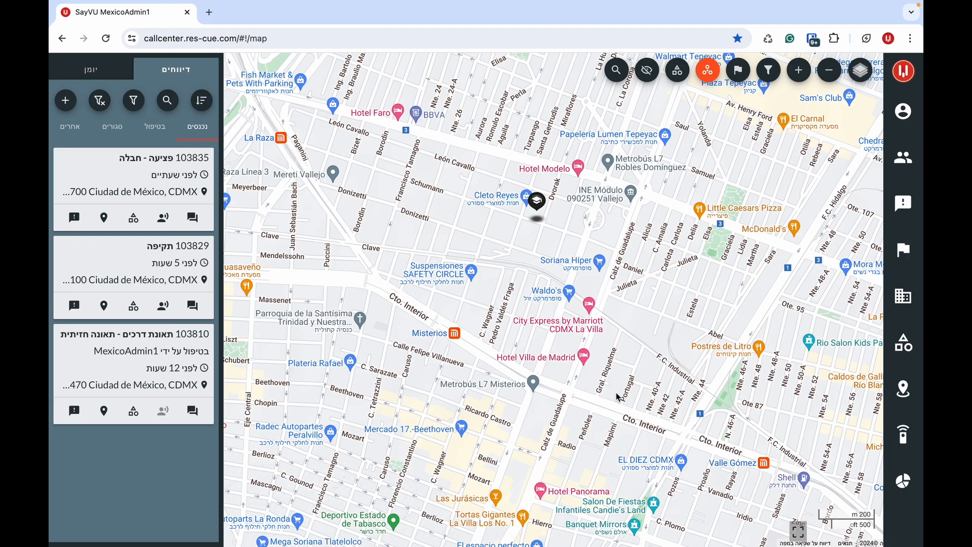
- Draw a five-corner polygon control zone around Guadalupe Tepeyac, closing it at the first corner
{"action": "left_click", "coordinate": [832, 75]}
{"action": "left_click", "coordinate": [832, 75]}
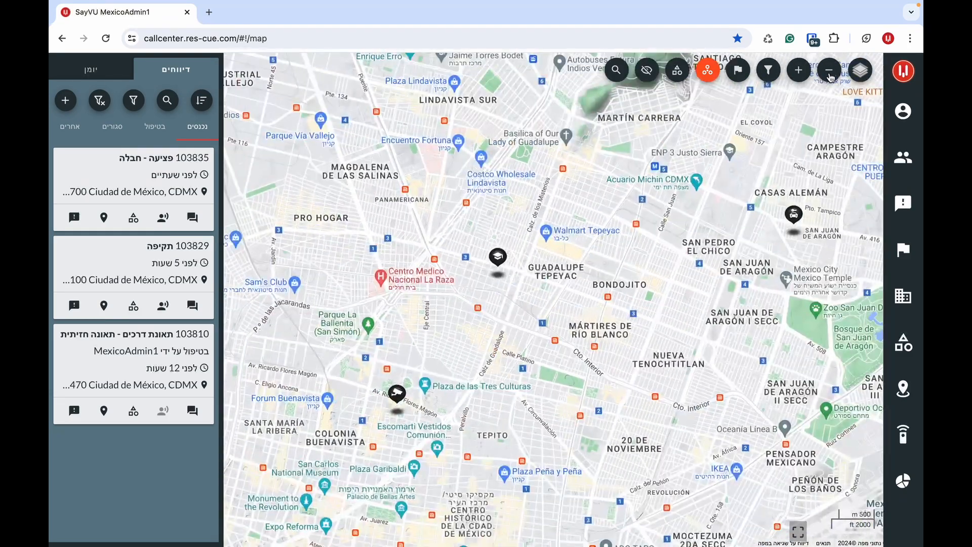
{"action": "right_click", "coordinate": [670, 323]}
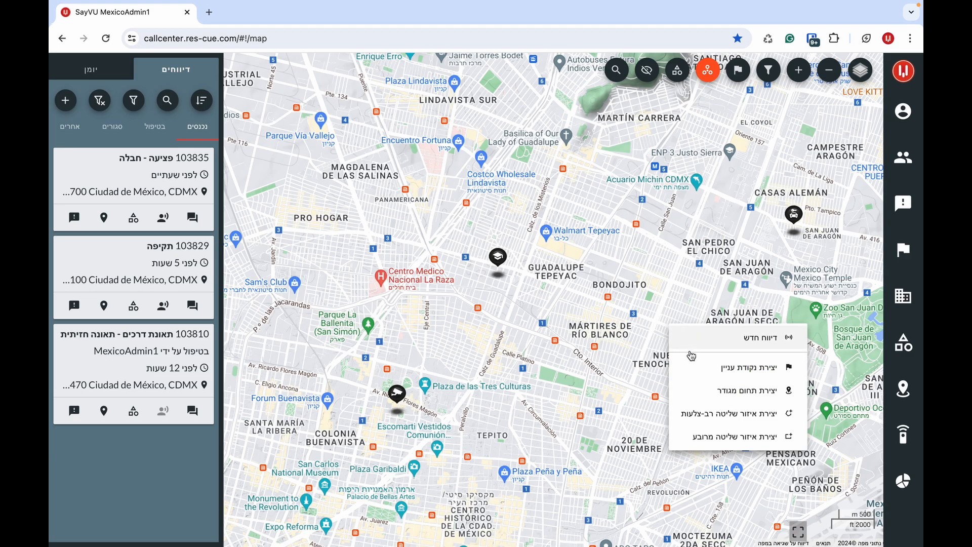
{"action": "left_click", "coordinate": [701, 417]}
{"action": "left_click", "coordinate": [678, 330]}
{"action": "left_click", "coordinate": [624, 195]}
{"action": "left_click", "coordinate": [423, 200]}
{"action": "left_click", "coordinate": [400, 345]}
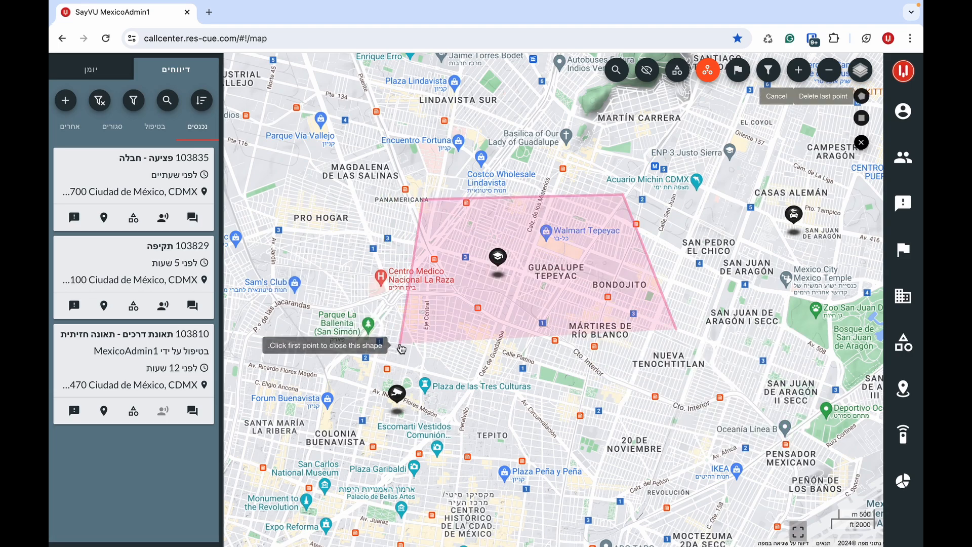
{"action": "left_click", "coordinate": [536, 445]}
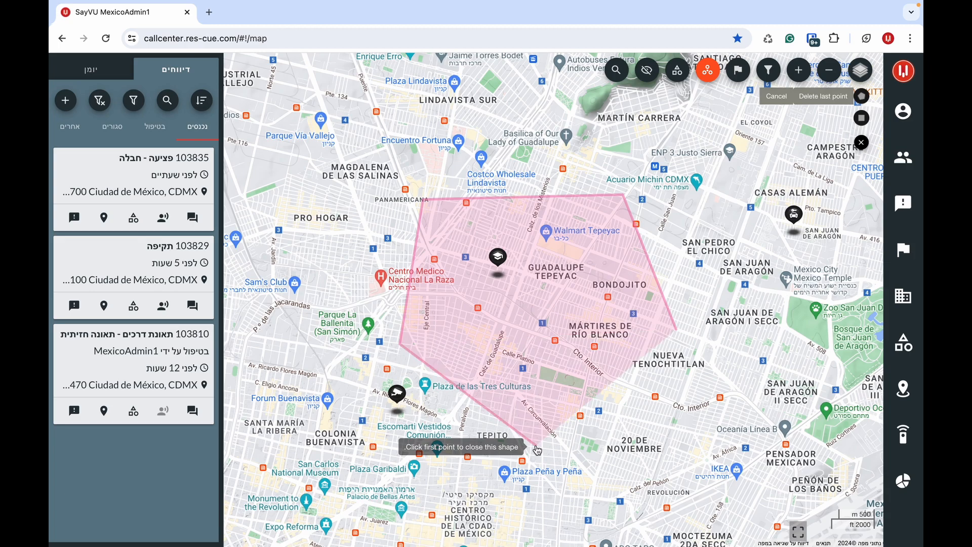
{"action": "left_click", "coordinate": [678, 331]}
- Name the control zone אזור שליטה א and confirm it
{"action": "left_click", "coordinate": [601, 170]}
{"action": "type", "text": "אזור שליטה א"}
{"action": "left_click", "coordinate": [486, 208]}
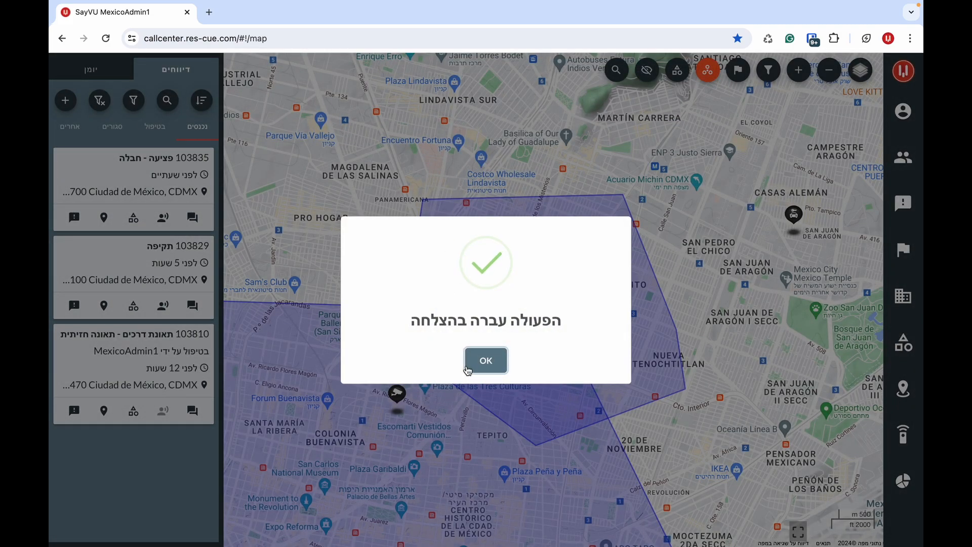
{"action": "left_click", "coordinate": [468, 366]}
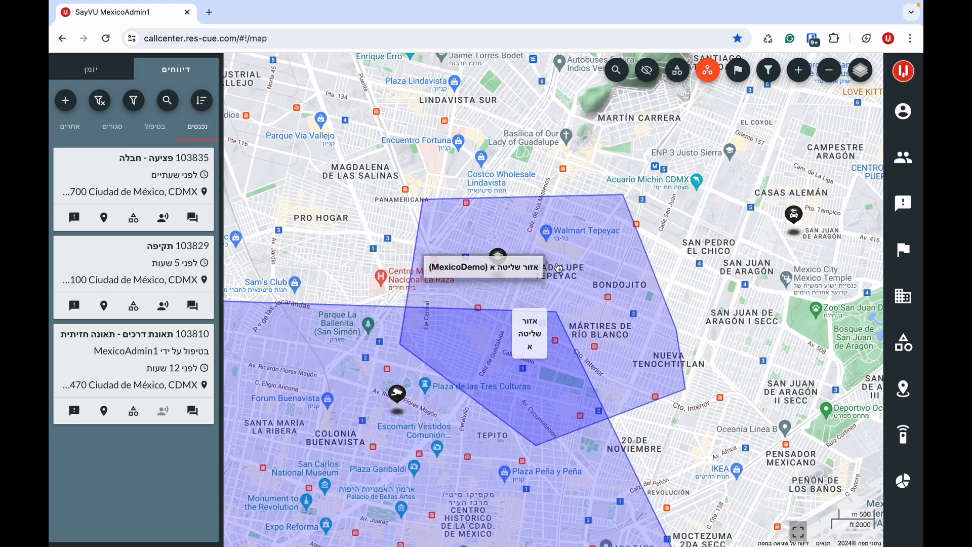
- Hide the zone shapes and start a geofence for report 103829
{"action": "left_click", "coordinate": [678, 70]}
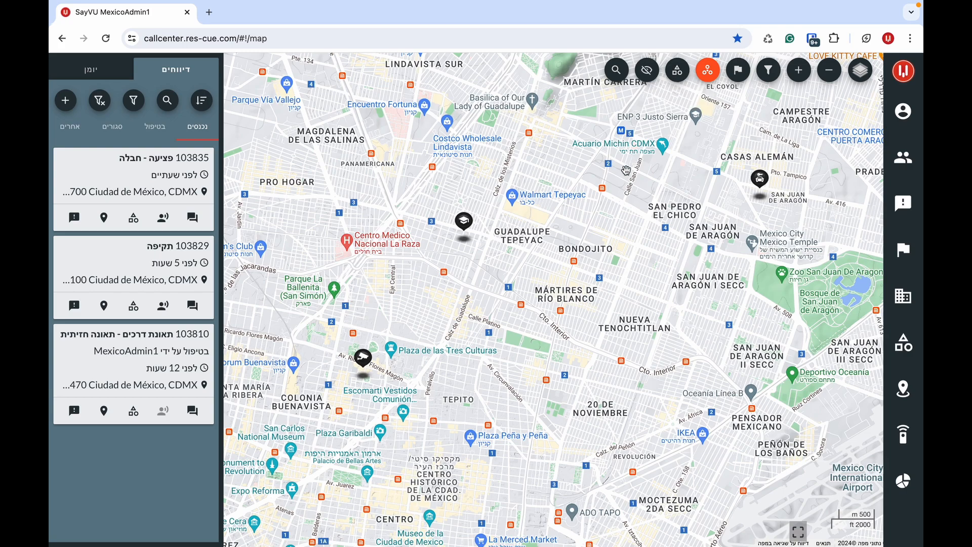
{"action": "left_click", "coordinate": [173, 256]}
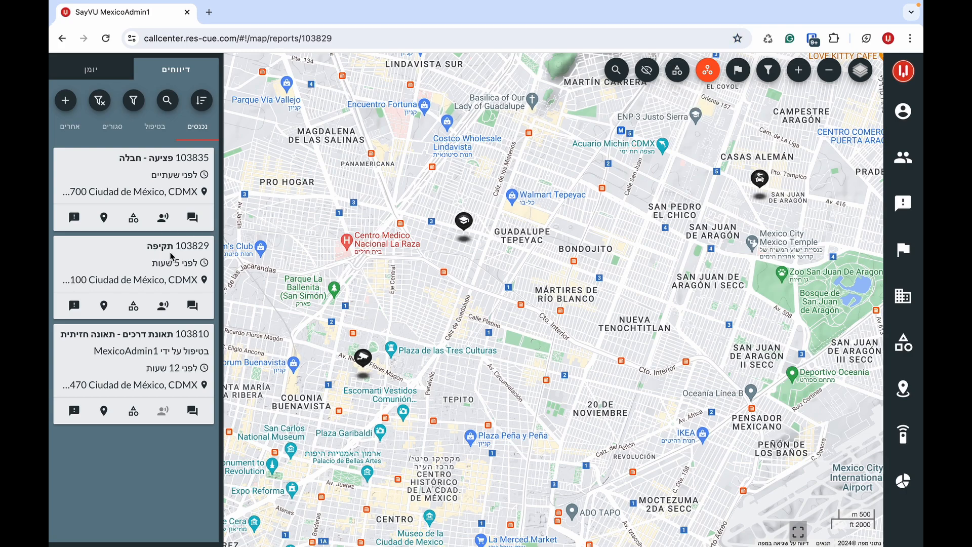
{"action": "left_click", "coordinate": [358, 299]}
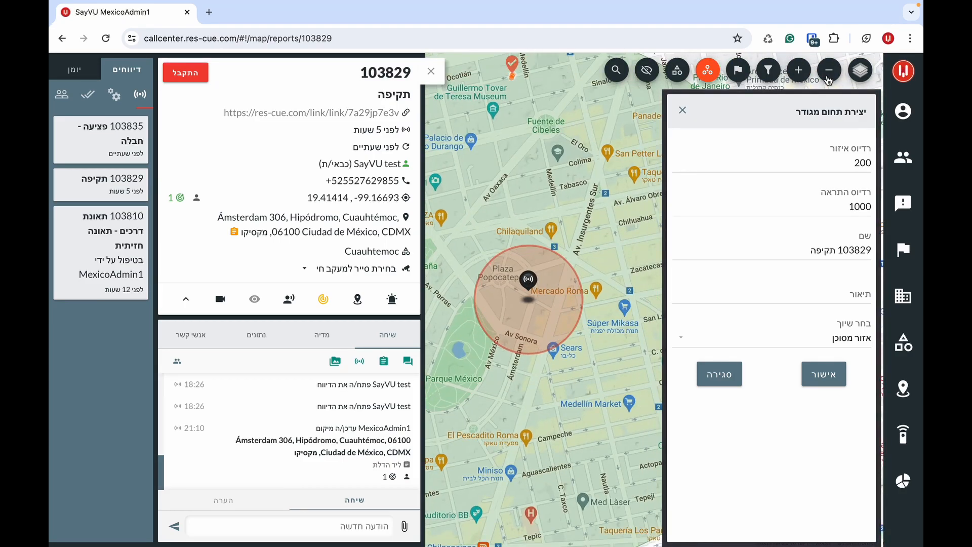
- Discard the report's geofence and place a new geofence circle over central Mexico City
{"action": "left_click", "coordinate": [683, 110]}
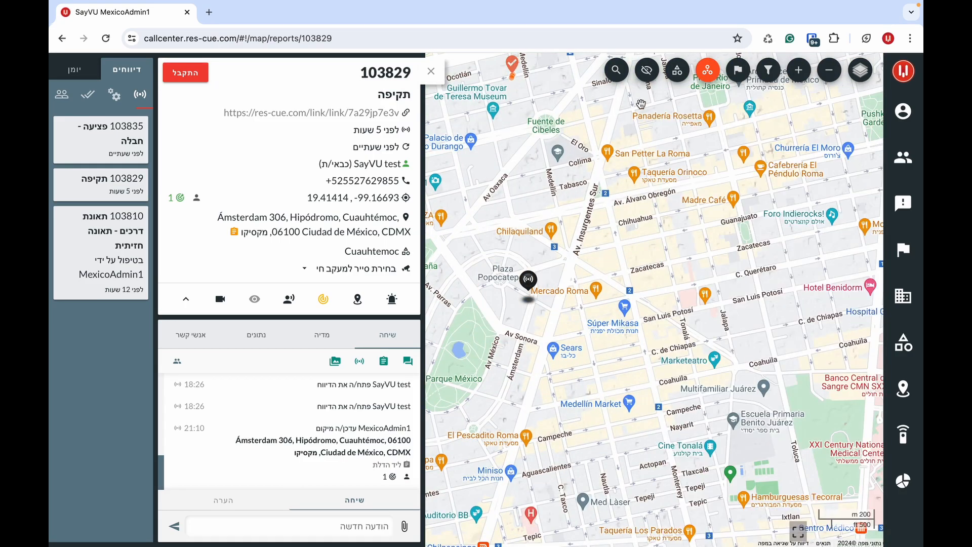
{"action": "left_click", "coordinate": [431, 72]}
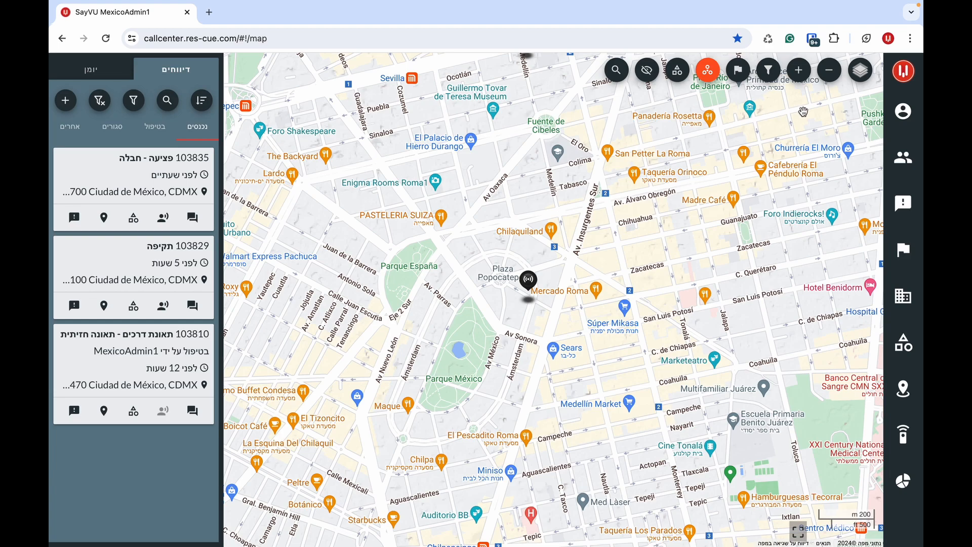
{"action": "left_click", "coordinate": [828, 76]}
{"action": "left_click", "coordinate": [827, 76]}
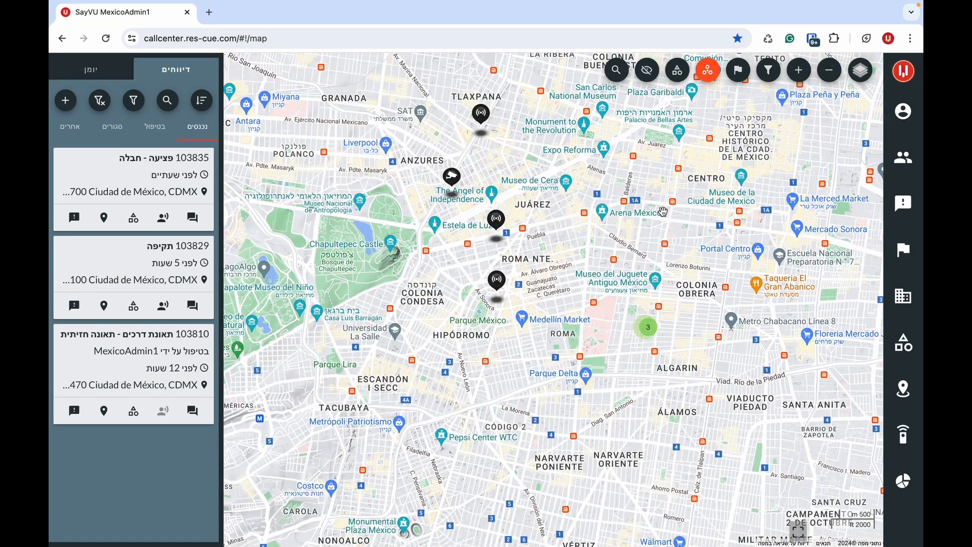
{"action": "right_click", "coordinate": [663, 212]}
{"action": "left_click", "coordinate": [671, 279]}
{"action": "left_click_drag", "start_coordinate": [562, 237], "coordinate": [459, 317]}
- Set the geofence radius to 400 and the alert radius to 2000
{"action": "left_click_drag", "start_coordinate": [860, 162], "coordinate": [854, 163]}
{"action": "type", "text": "4"}
{"action": "left_click_drag", "start_coordinate": [856, 207], "coordinate": [843, 208]}
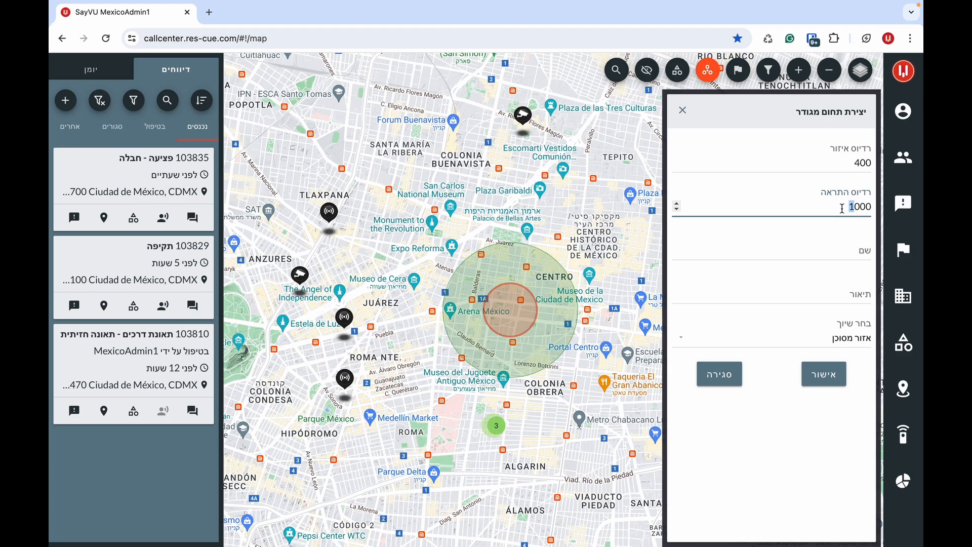
{"action": "type", "text": "2"}
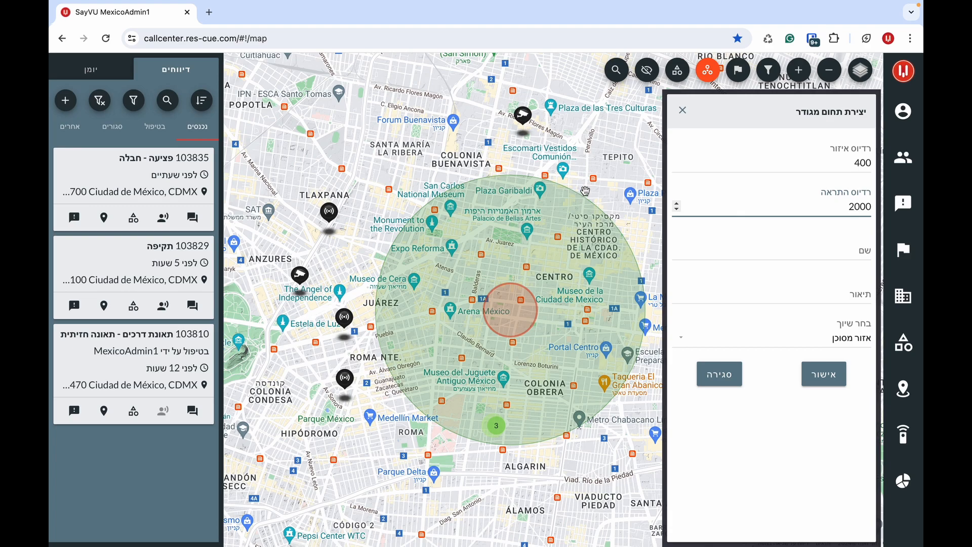
- Name it שכונה מסוכנת, describe it as a theft-prone neighbourhood, save, and close the panel
{"action": "left_click", "coordinate": [764, 251]}
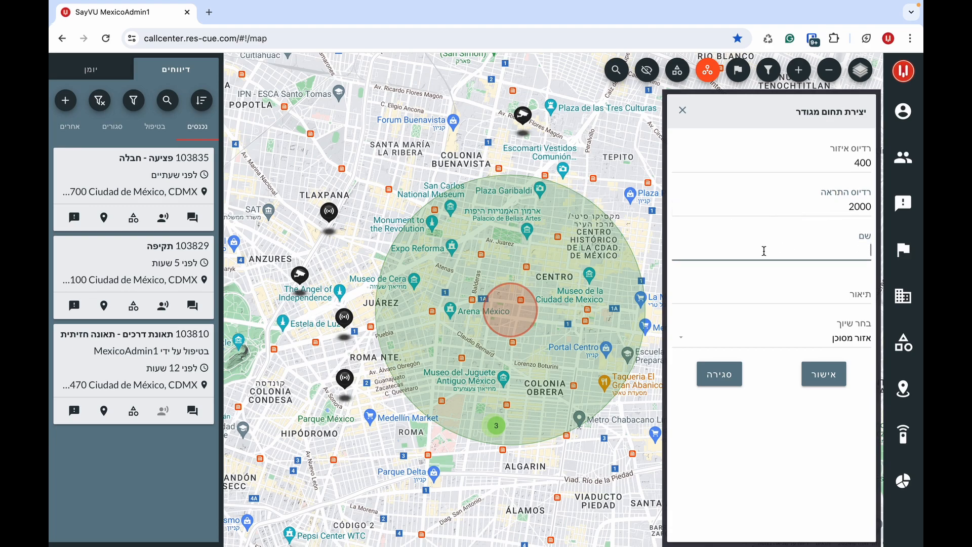
{"action": "type", "text": "שכן"}
{"action": "type", "text": "נה מסוכנת"}
{"action": "left_click", "coordinate": [768, 287]}
{"action": "type", "text": "שכונה עם"}
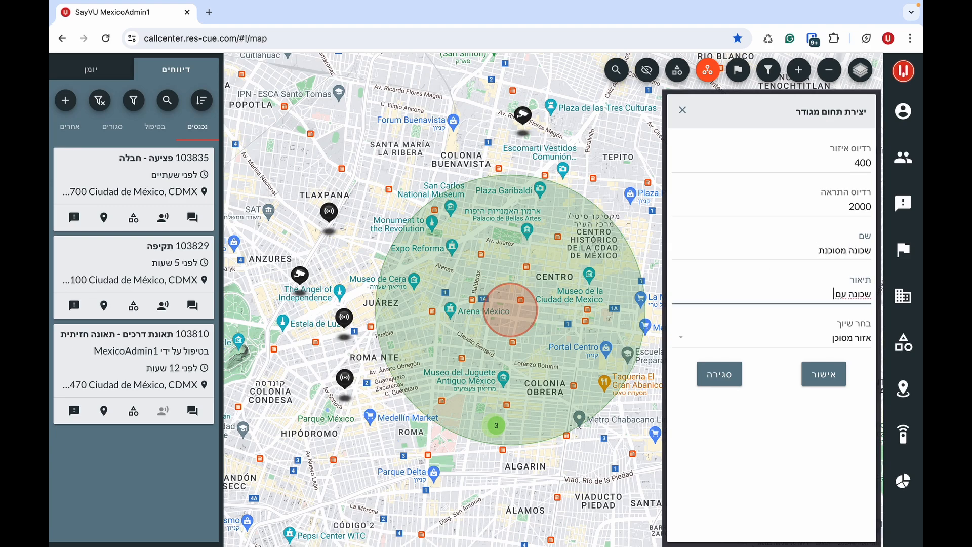
{"action": "type", "text": " הרבה גניבות, נא להתרחק"}
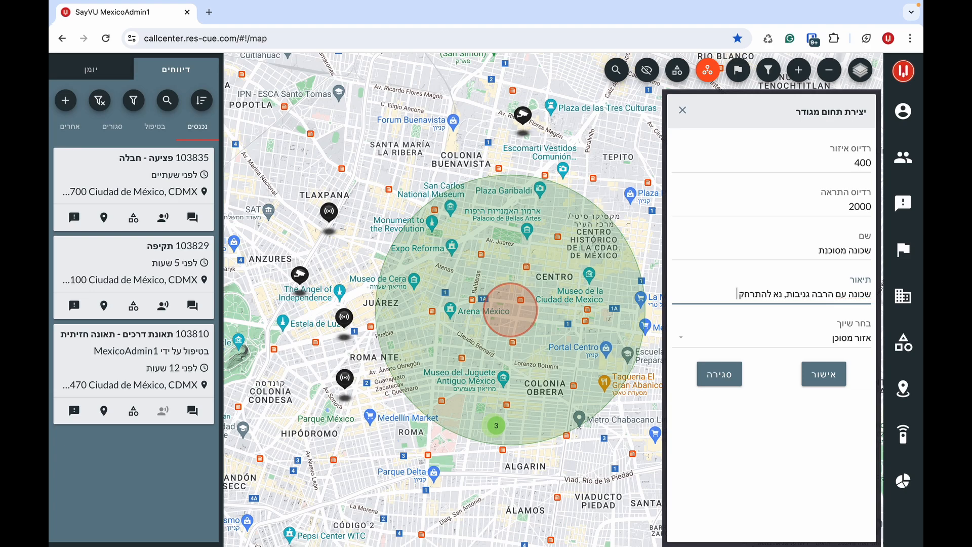
{"action": "left_click", "coordinate": [825, 374]}
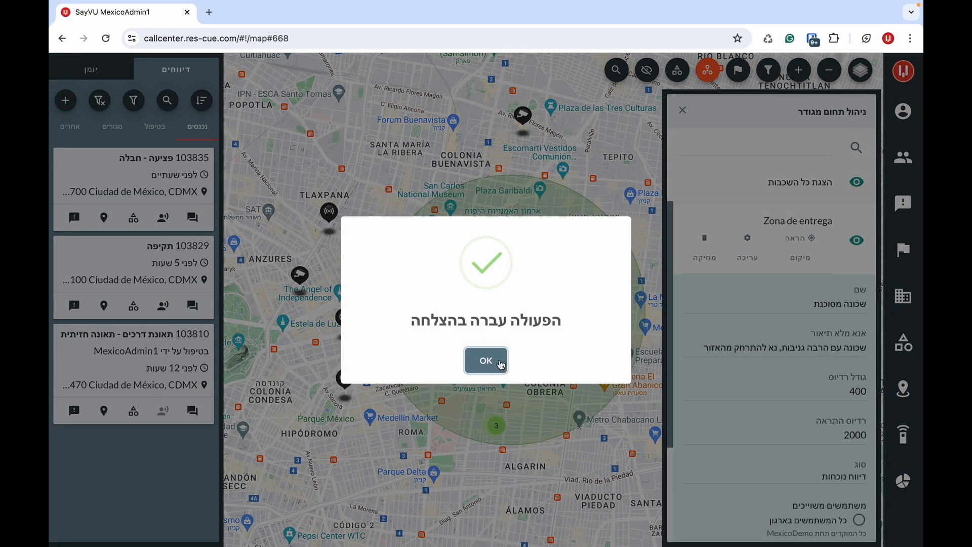
{"action": "left_click", "coordinate": [494, 361]}
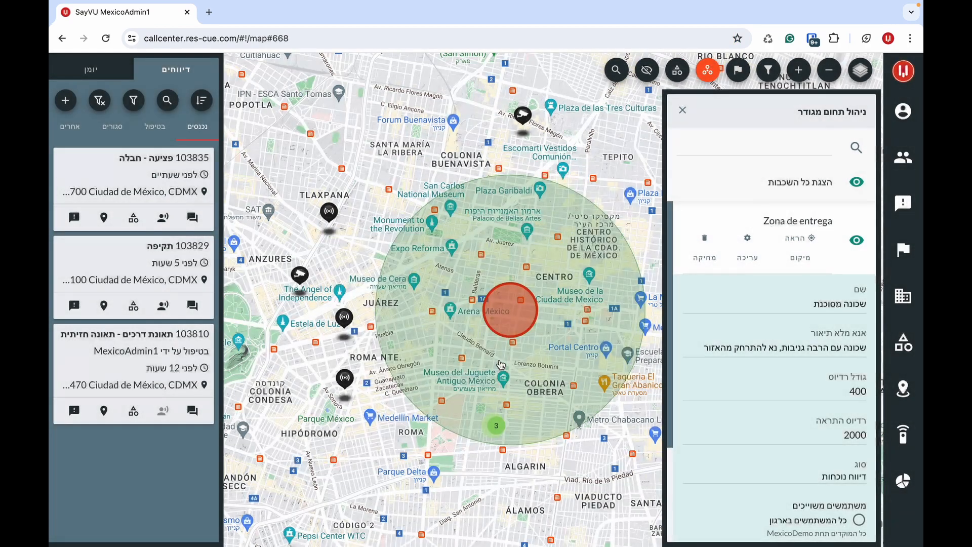
{"action": "left_click", "coordinate": [682, 110]}
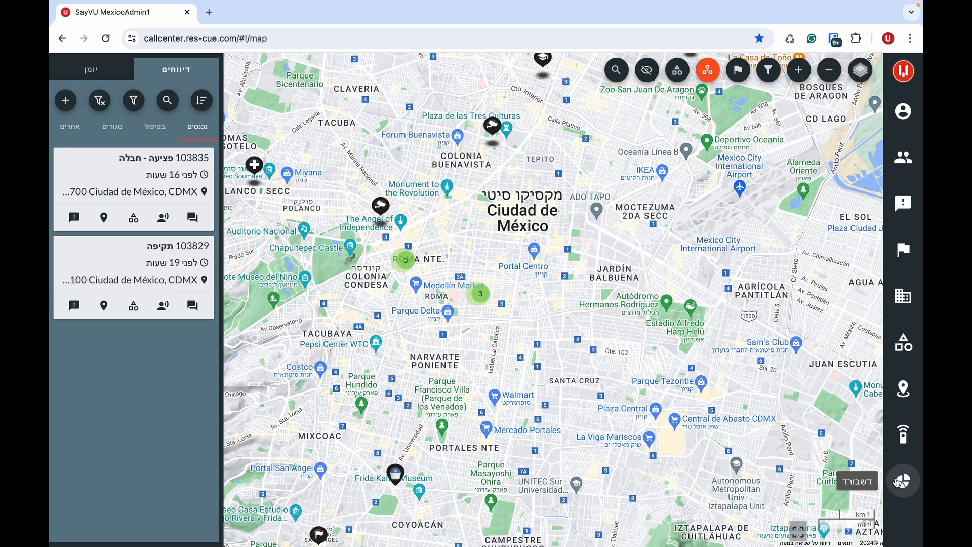
- Open the reports Dashboard and hide the פציעה and מצוקה כללית slices from the category pie
{"action": "mouse_move", "coordinate": [897, 482]}
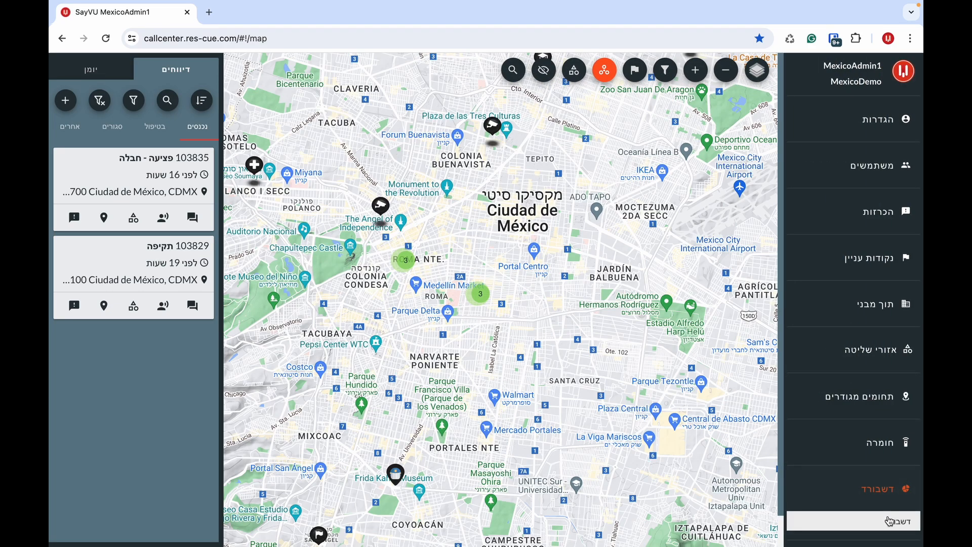
{"action": "left_click", "coordinate": [888, 517]}
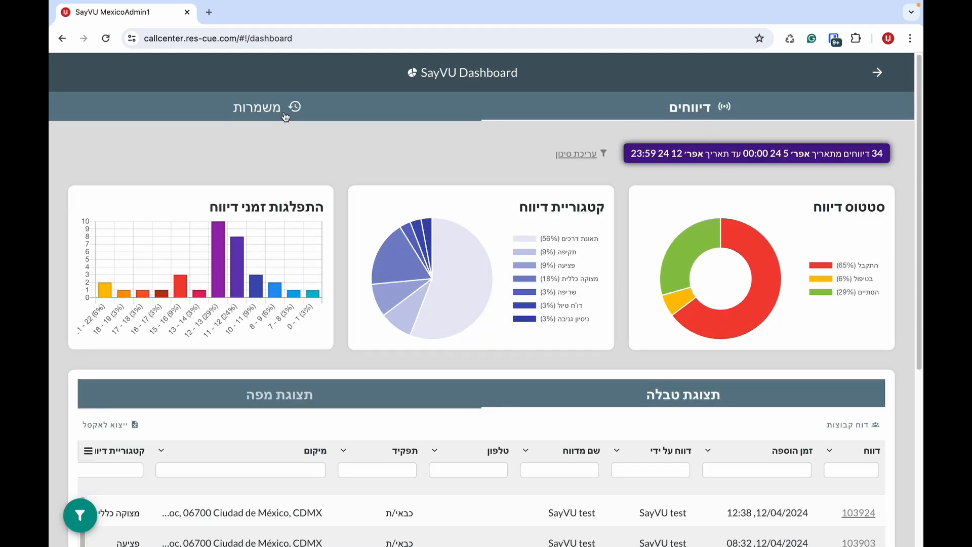
{"action": "left_click_drag", "start_coordinate": [919, 111], "coordinate": [915, 197]}
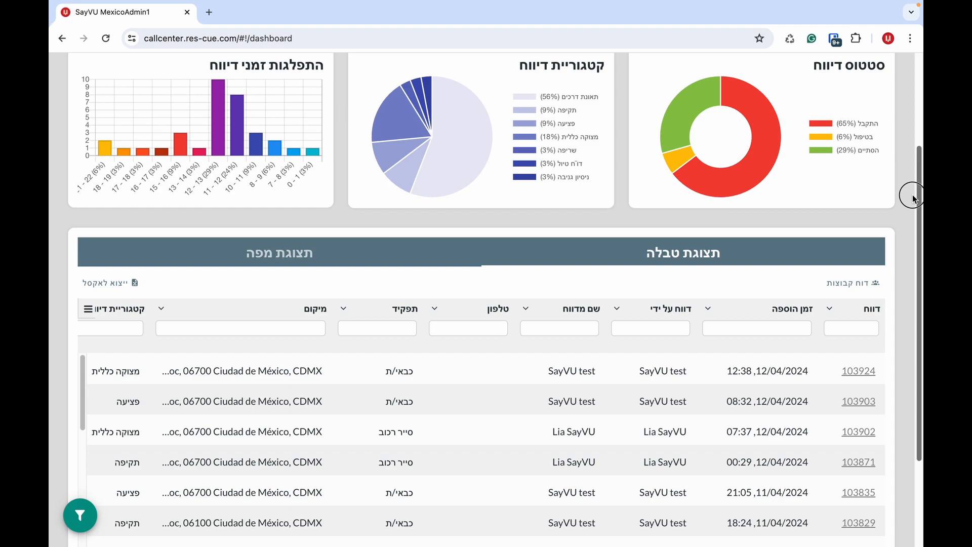
{"action": "left_click_drag", "start_coordinate": [913, 196], "coordinate": [914, 196]}
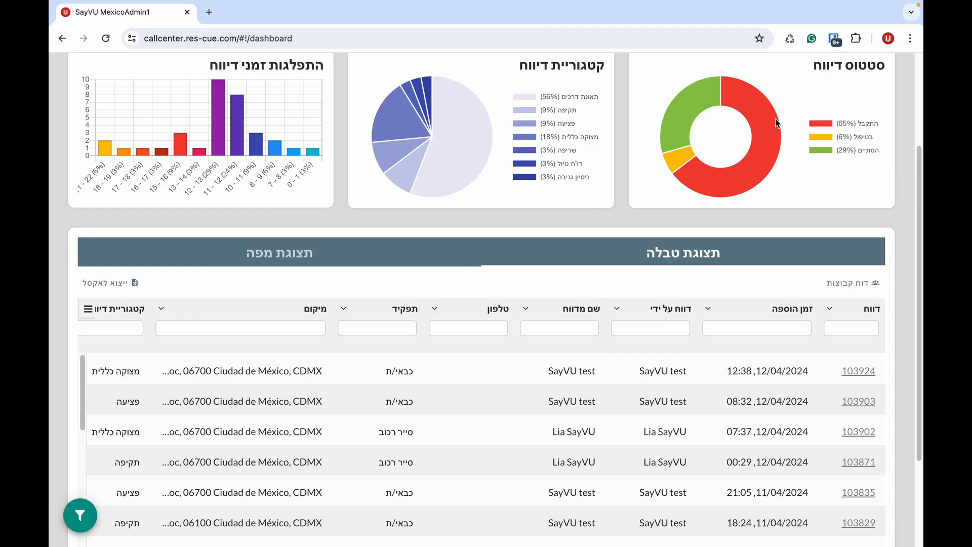
{"action": "mouse_move", "coordinate": [773, 118]}
{"action": "left_click", "coordinate": [572, 124]}
{"action": "left_click", "coordinate": [563, 135]}
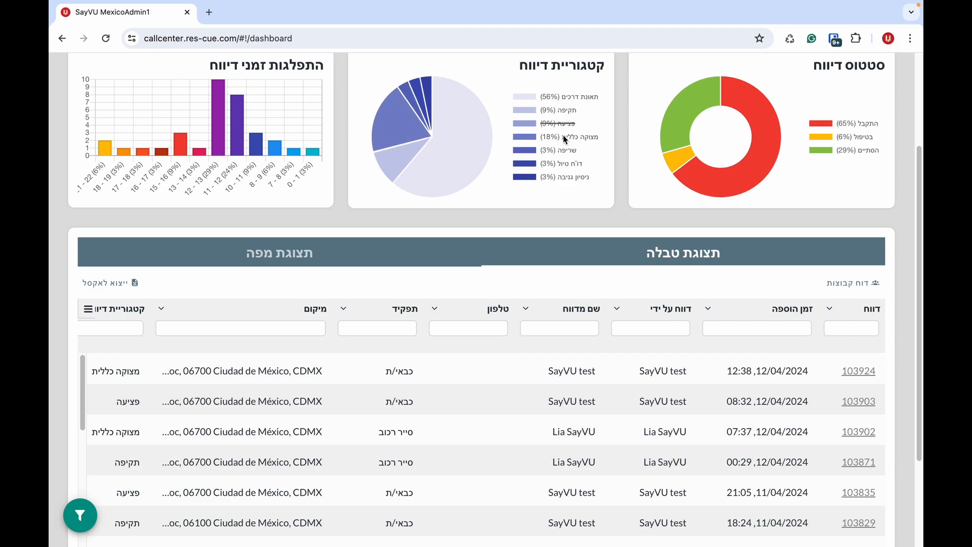
{"action": "mouse_move", "coordinate": [452, 137]}
{"action": "mouse_move", "coordinate": [241, 132]}
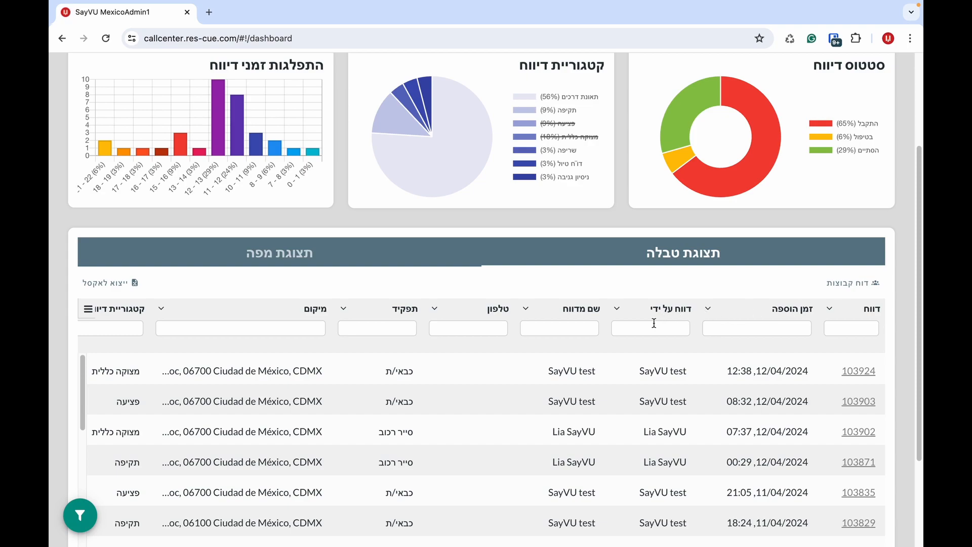
- Type 'lia' in the reporter-name filter, then clear it
{"action": "left_click", "coordinate": [575, 332]}
{"action": "type", "text": "lia"}
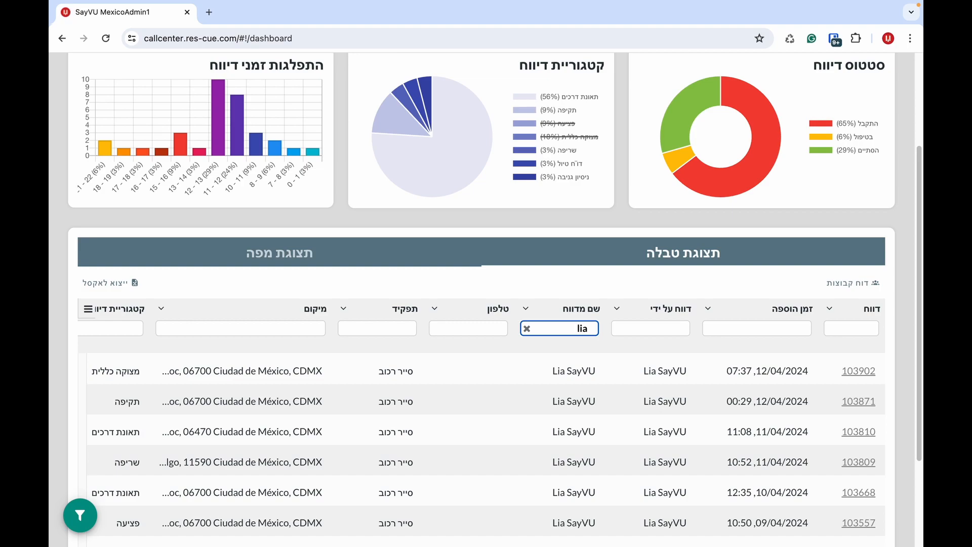
{"action": "key", "text": "BackSpace"}
{"action": "key", "text": "BackSpace"}
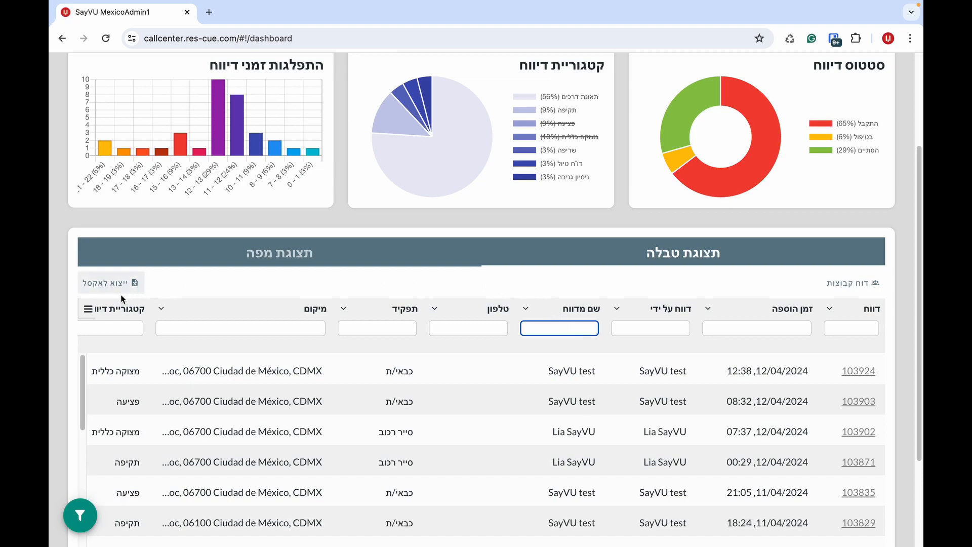
- Hide the טלפון and תפקיד columns from the reports table
{"action": "left_click", "coordinate": [88, 309]}
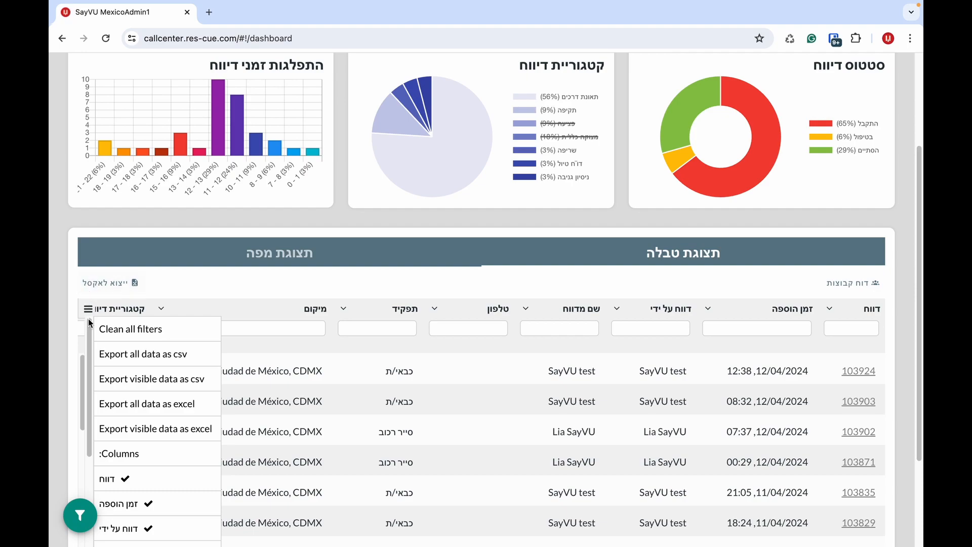
{"action": "left_click_drag", "start_coordinate": [90, 327], "coordinate": [93, 405]}
{"action": "left_click", "coordinate": [107, 412]}
{"action": "left_click", "coordinate": [111, 434]}
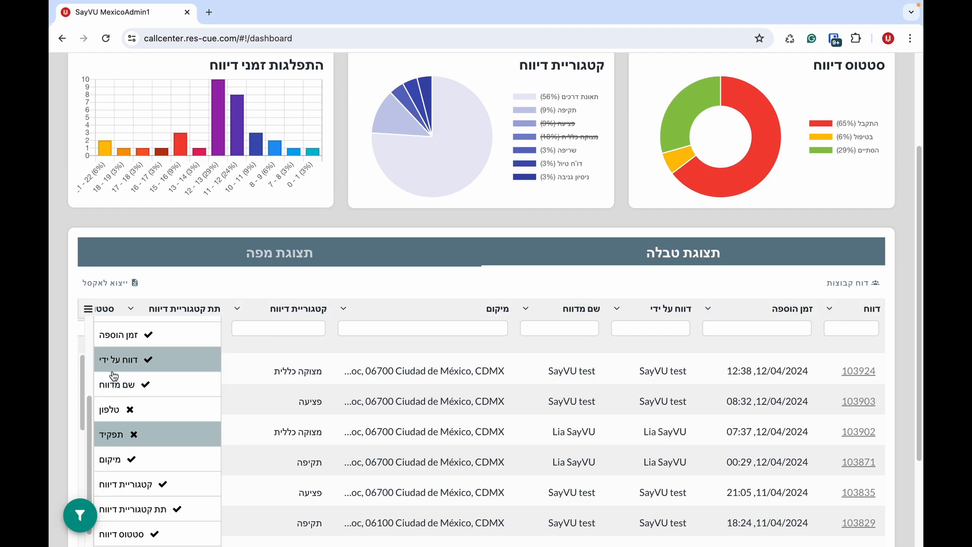
{"action": "left_click_drag", "start_coordinate": [90, 407], "coordinate": [87, 331]}
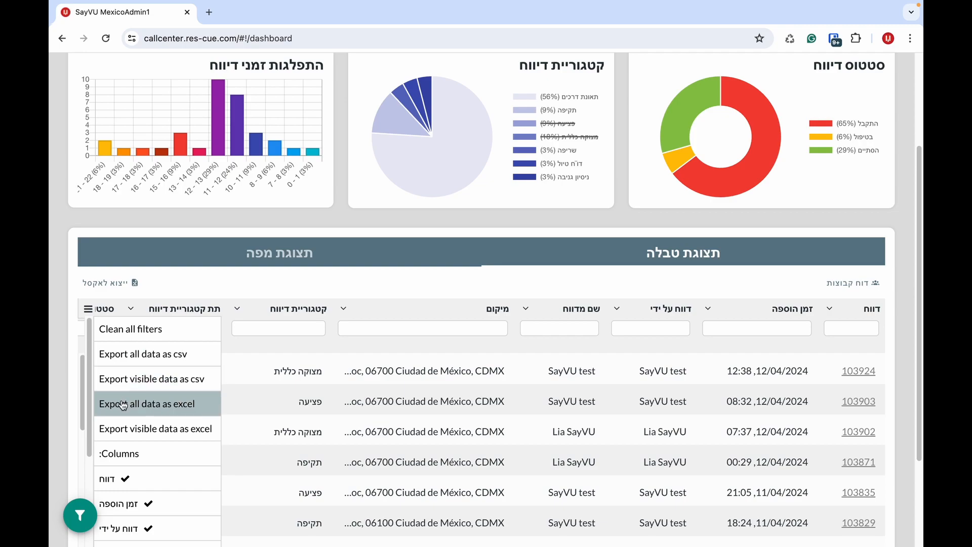
{"action": "left_click", "coordinate": [595, 231]}
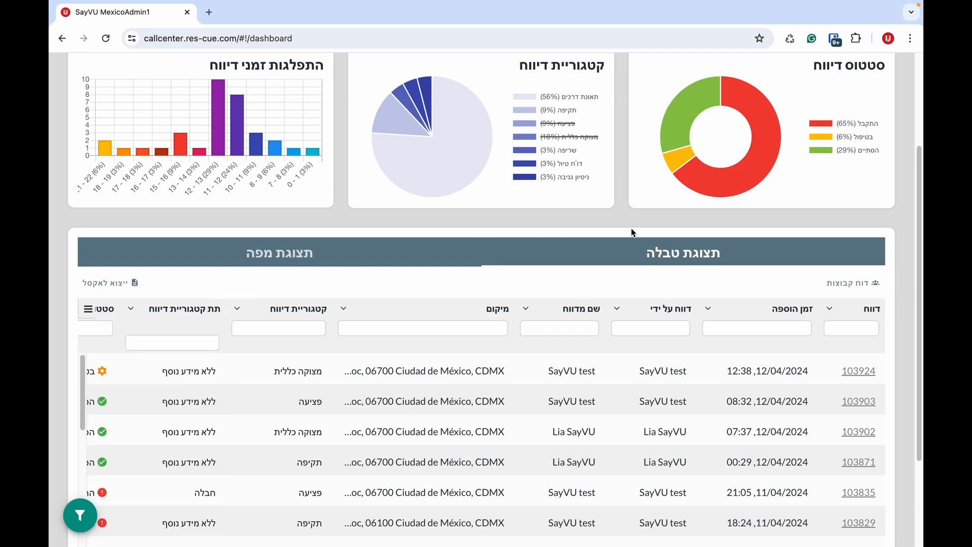
- Show the reports on the map with the Google Hybrid satellite base map
{"action": "left_click", "coordinate": [421, 257]}
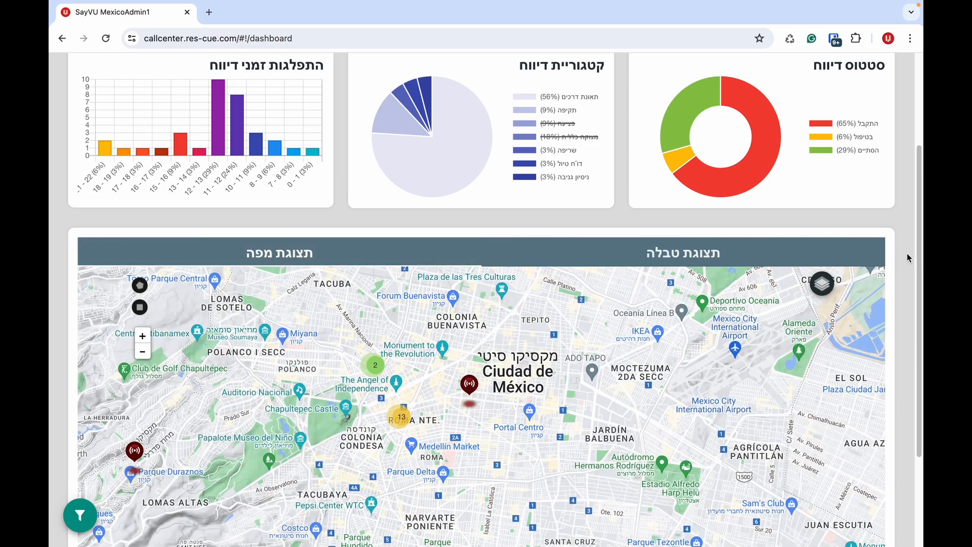
{"action": "left_click_drag", "start_coordinate": [908, 259], "coordinate": [909, 344]}
{"action": "mouse_move", "coordinate": [822, 147]}
{"action": "left_click", "coordinate": [825, 186]}
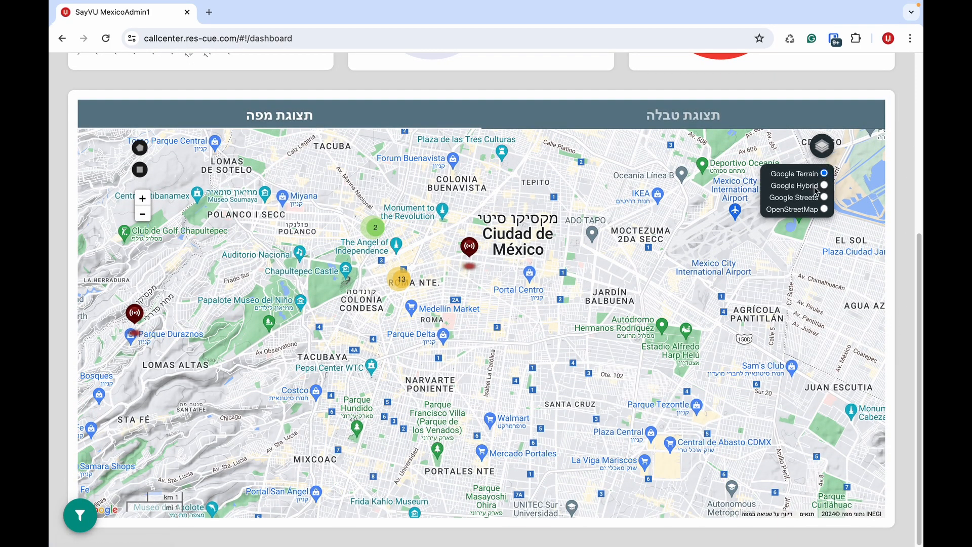
{"action": "scroll", "coordinate": [911, 244], "scroll_direction": "up", "scroll_amount": 5}
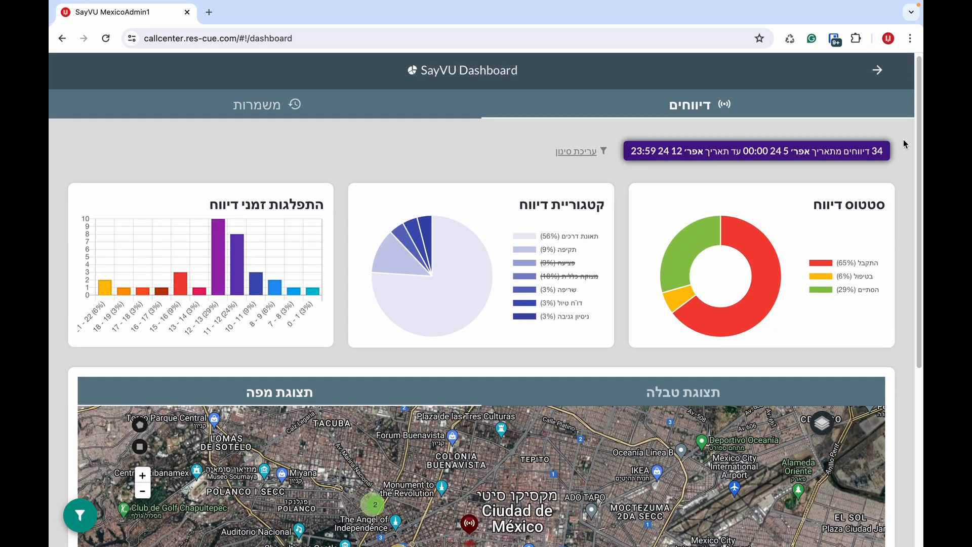
- Back in table view, browse report 103924's media and data summary, then close it
{"action": "left_click", "coordinate": [676, 399]}
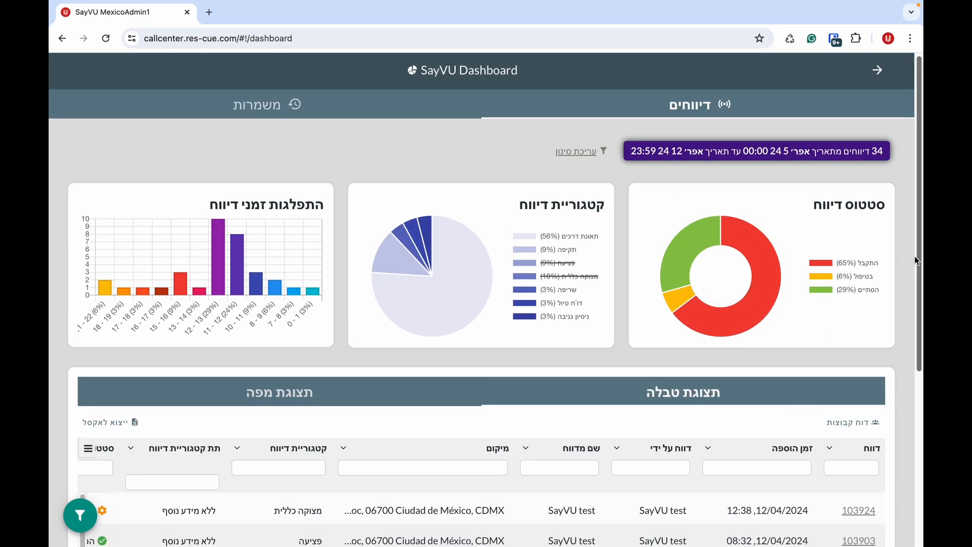
{"action": "scroll", "coordinate": [911, 304], "scroll_direction": "down", "scroll_amount": 4}
{"action": "left_click", "coordinate": [857, 355]}
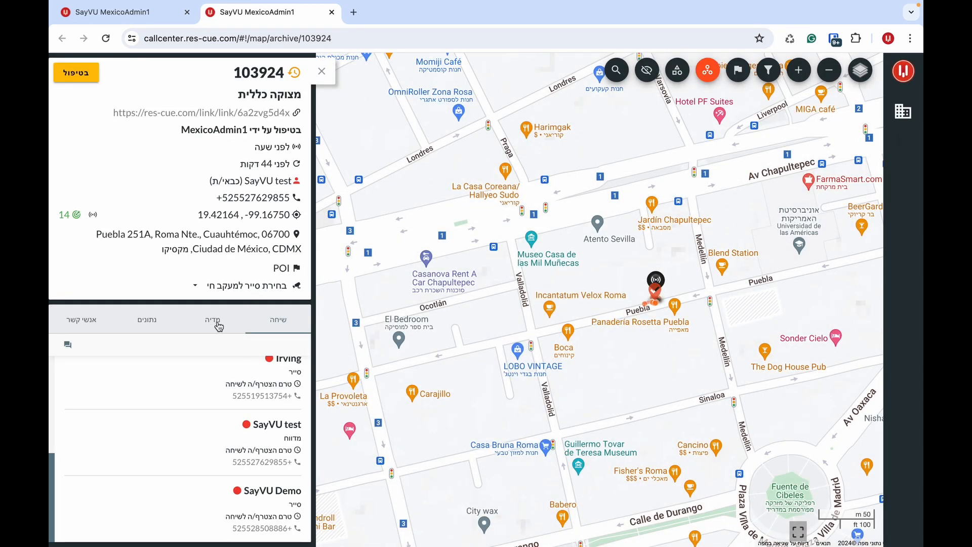
{"action": "left_click", "coordinate": [219, 325]}
{"action": "left_click", "coordinate": [162, 325]}
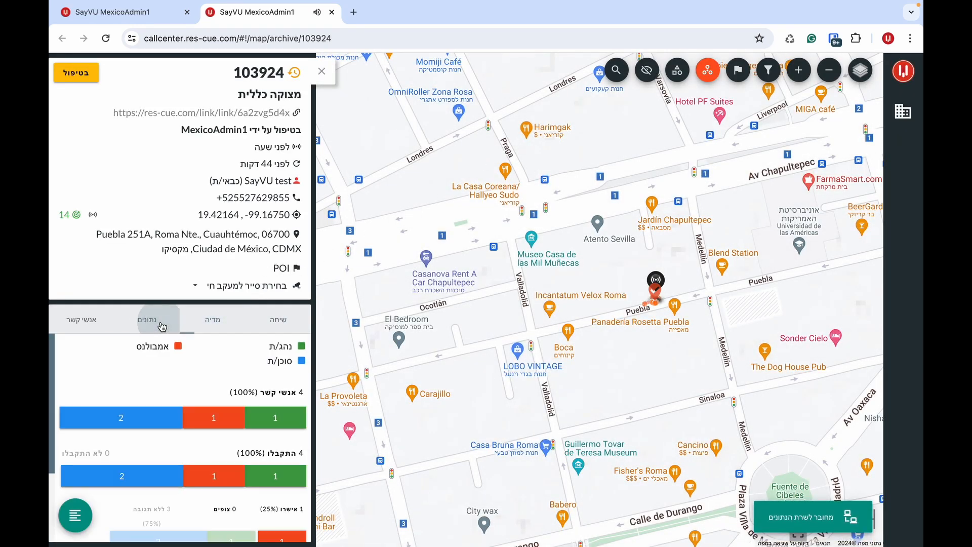
{"action": "left_click", "coordinate": [332, 12]}
{"action": "scroll", "coordinate": [847, 158], "scroll_direction": "up", "scroll_amount": 2}
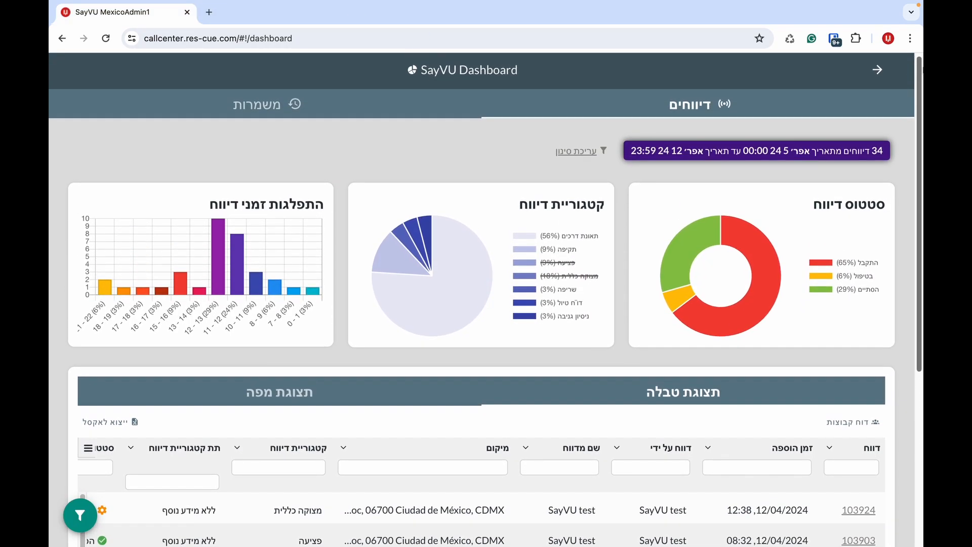
- Search reports from the last 30 days in the תאונת דרכים / תאונה חזיתית category
{"action": "left_click", "coordinate": [845, 152]}
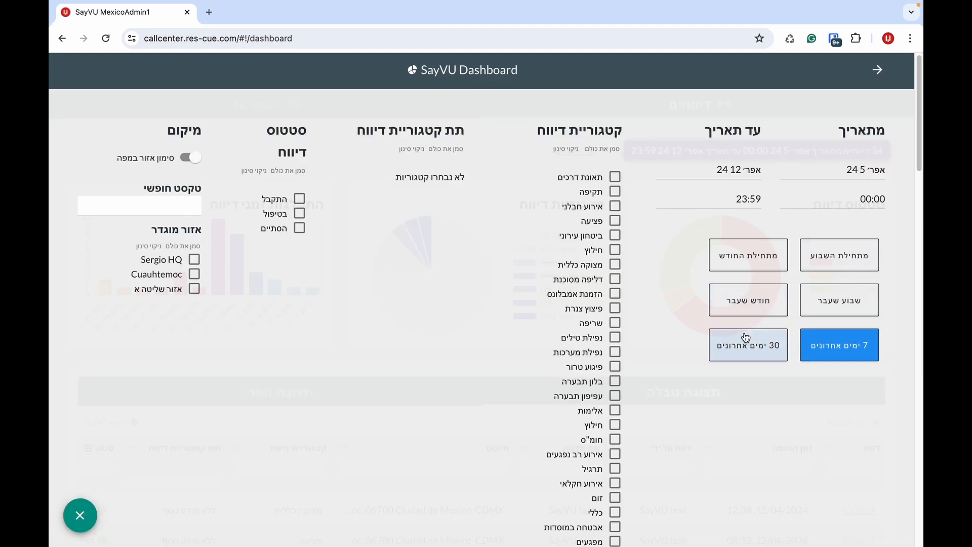
{"action": "left_click", "coordinate": [745, 350]}
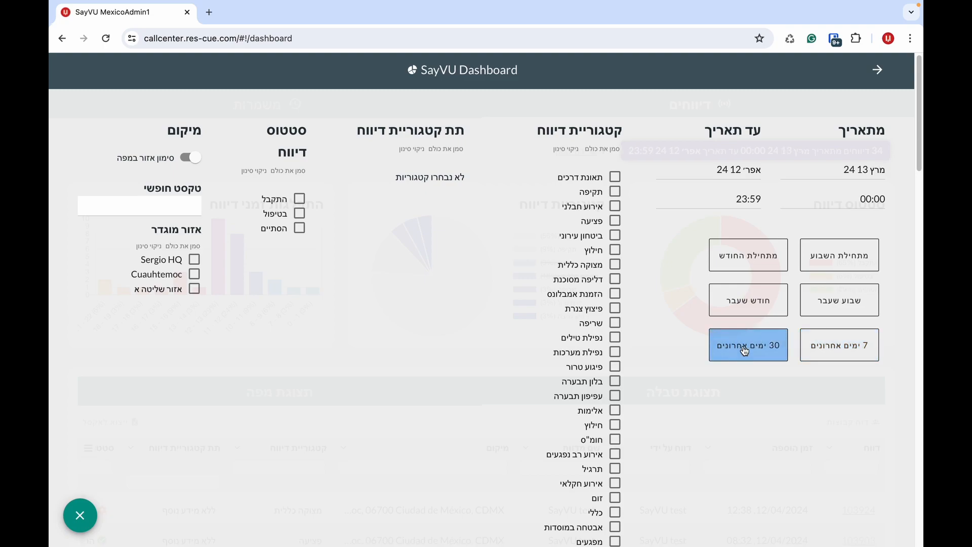
{"action": "left_click", "coordinate": [616, 178]}
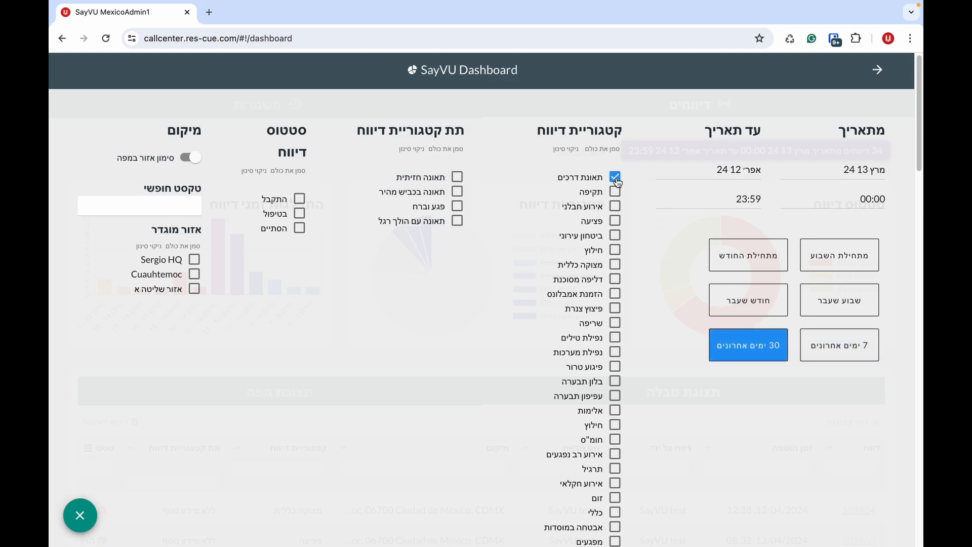
{"action": "left_click", "coordinate": [457, 177]}
{"action": "left_click_drag", "start_coordinate": [916, 104], "coordinate": [859, 497]}
{"action": "left_click", "coordinate": [495, 507]}
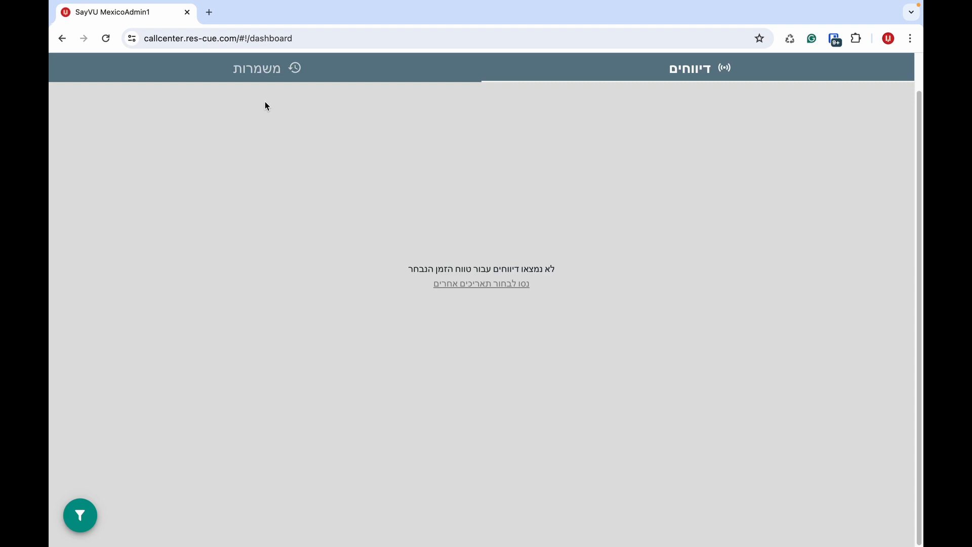
- Open the shifts dashboard and view Test response team's per-member statistics
{"action": "left_click", "coordinate": [264, 69]}
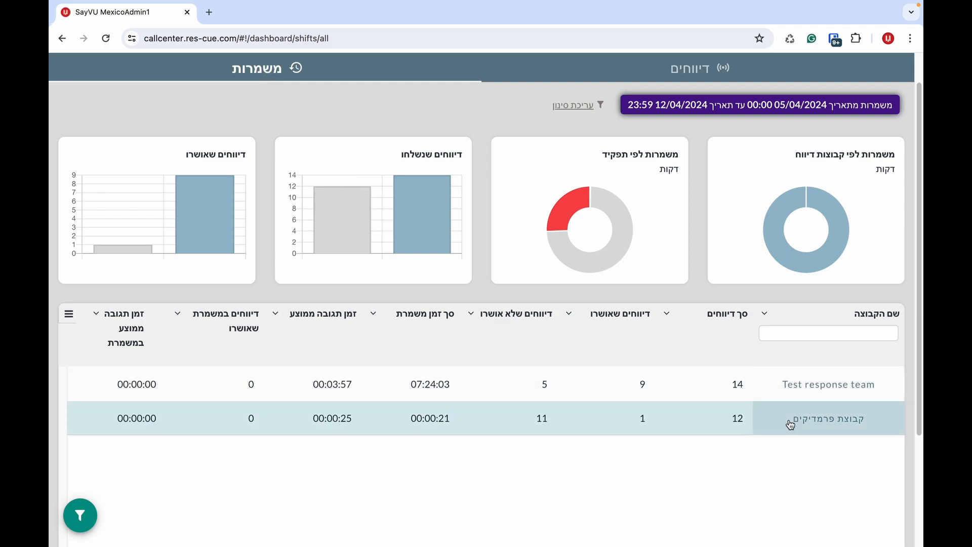
{"action": "left_click", "coordinate": [790, 387]}
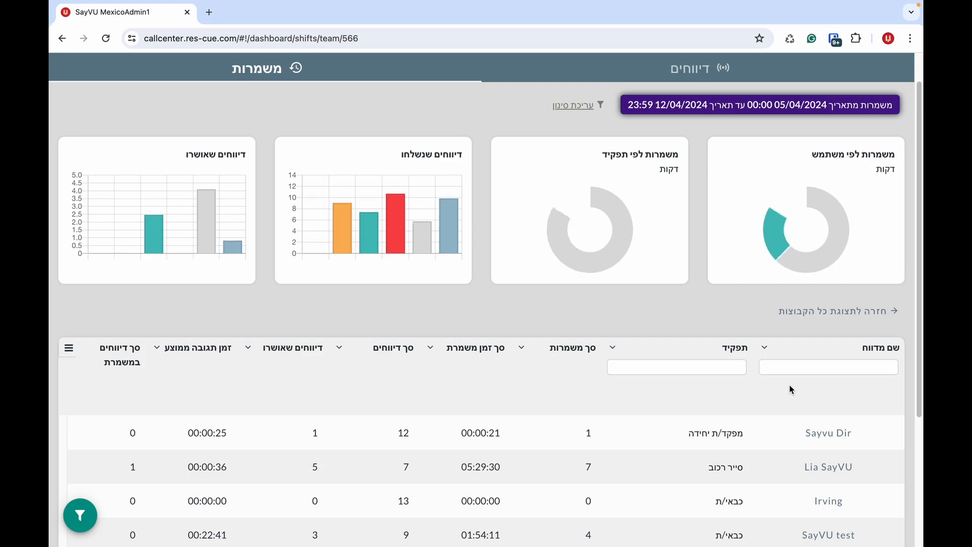
{"action": "left_click_drag", "start_coordinate": [921, 193], "coordinate": [911, 285]}
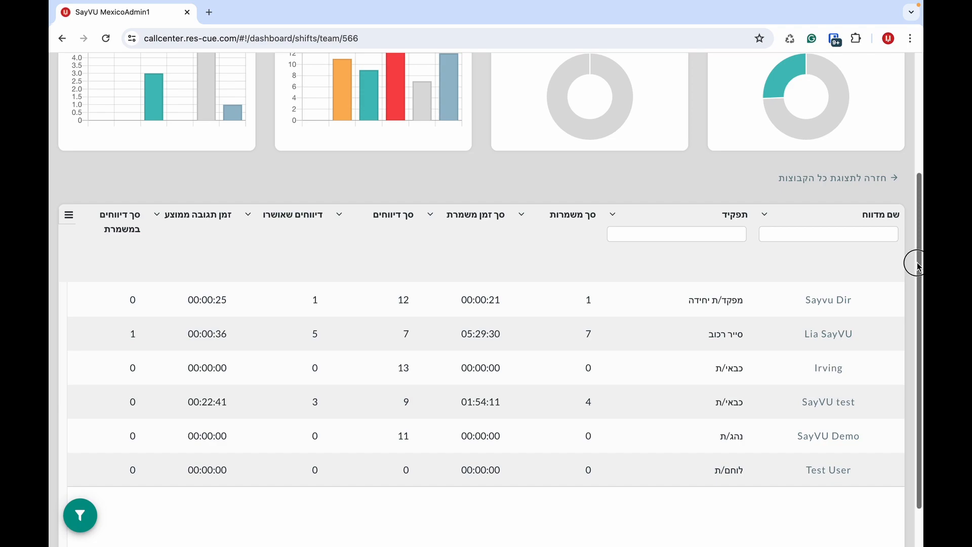
{"action": "scroll", "coordinate": [914, 260], "scroll_direction": "down", "scroll_amount": 1}
- Hide the סך דיווחים and דיווחים שאושרו columns from the team table
{"action": "left_click", "coordinate": [69, 206]}
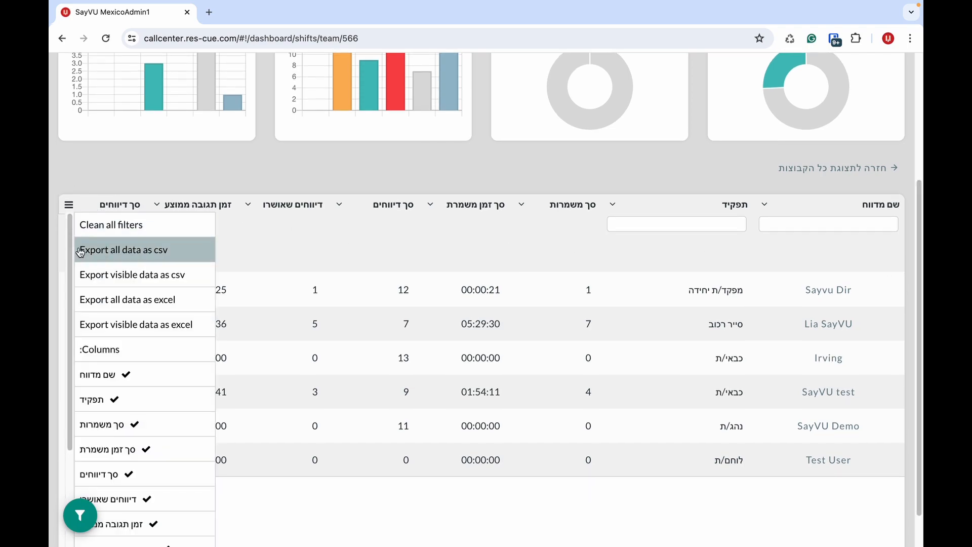
{"action": "left_click_drag", "start_coordinate": [72, 255], "coordinate": [72, 333]}
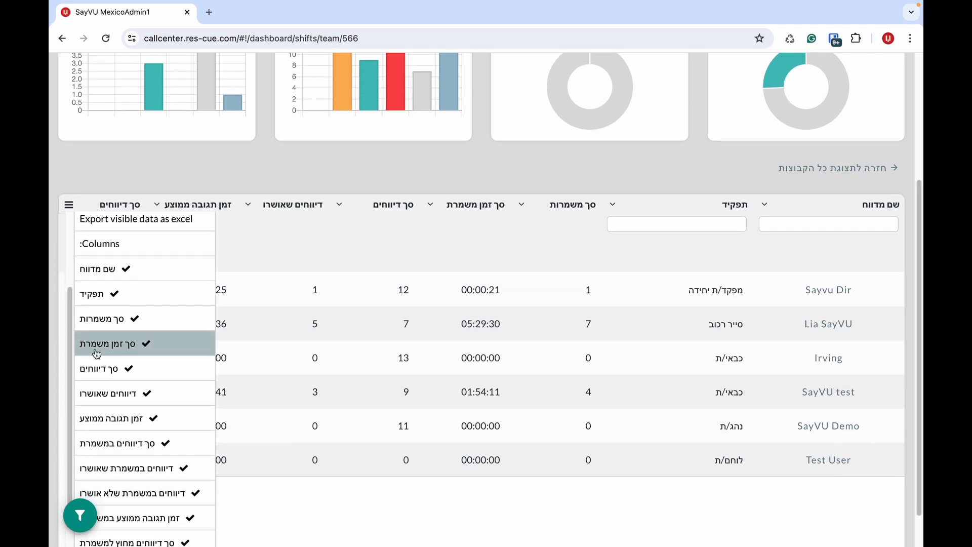
{"action": "left_click", "coordinate": [75, 369]}
{"action": "left_click", "coordinate": [74, 385]}
{"action": "left_click_drag", "start_coordinate": [71, 380], "coordinate": [61, 287]}
{"action": "left_click", "coordinate": [237, 173]}
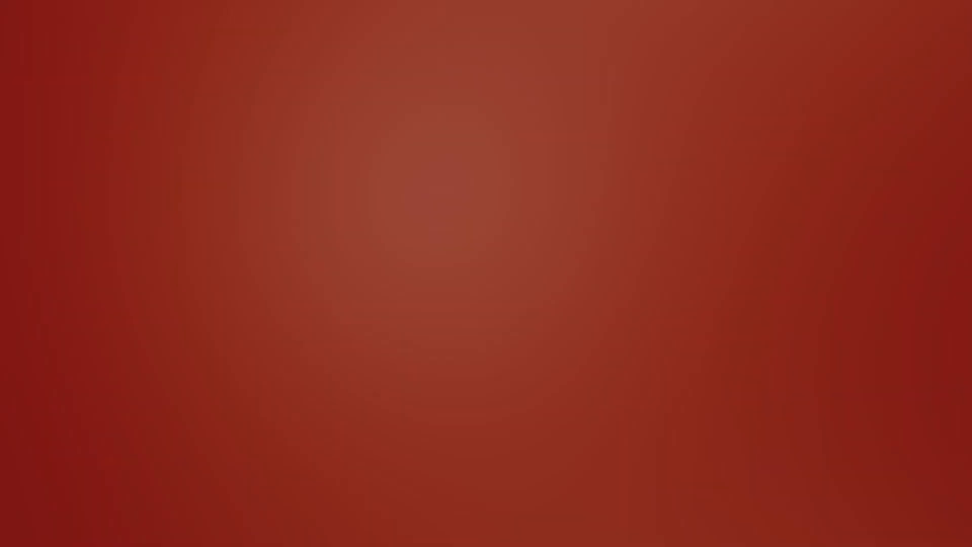